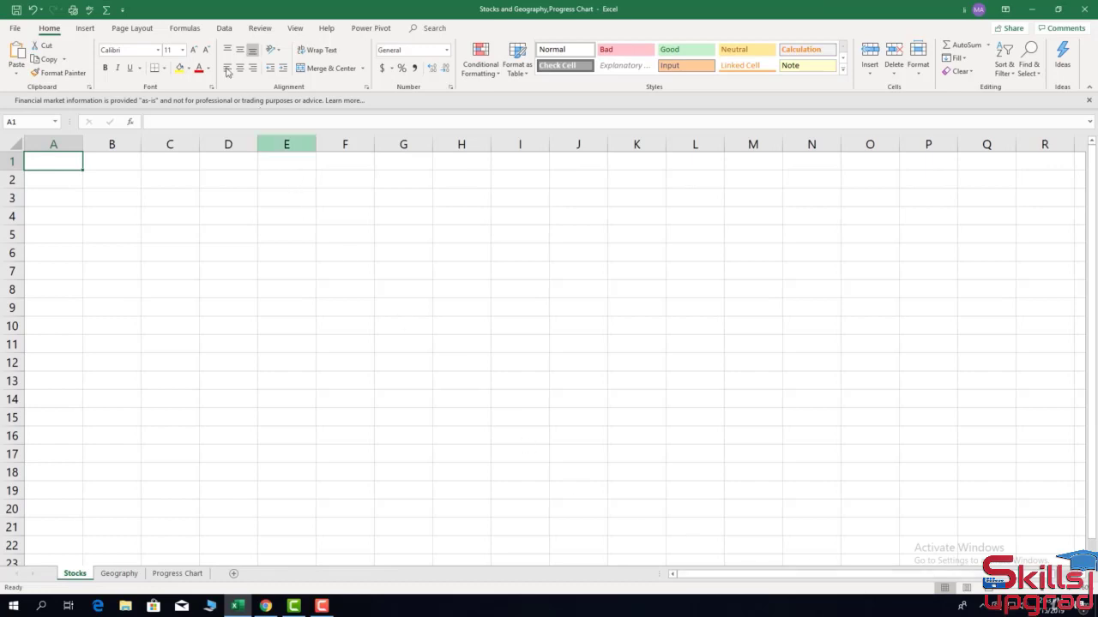
Enter the column headers Company in cell A1 and Stocks in cell B1 of the Stocks sheet.
{"action": "left_click", "coordinate": [224, 28]}
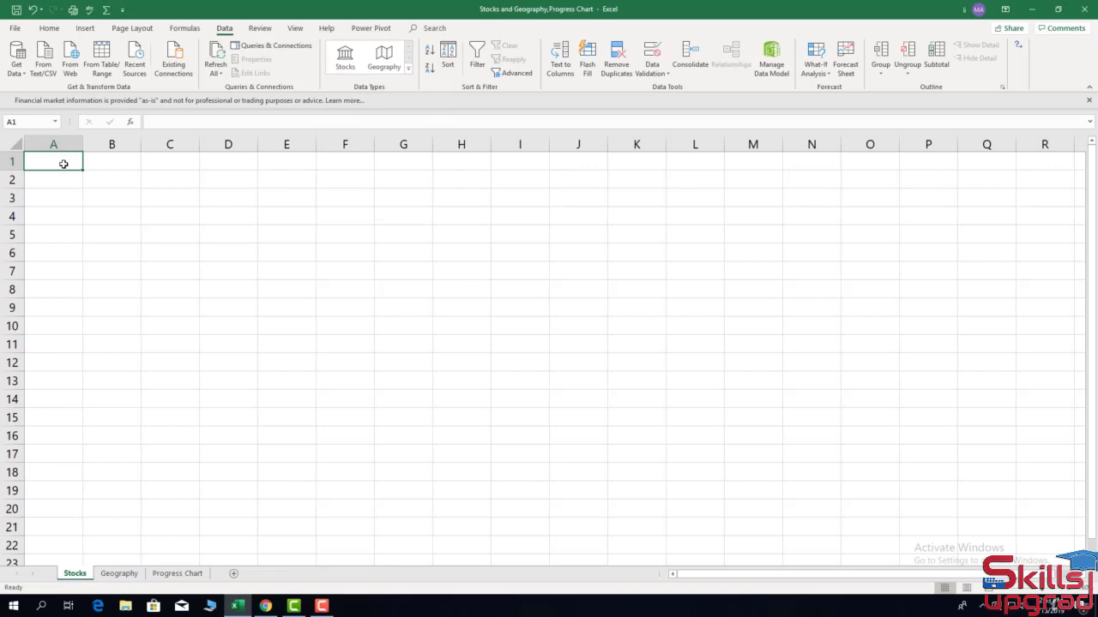
{"action": "type", "text": "Co"}
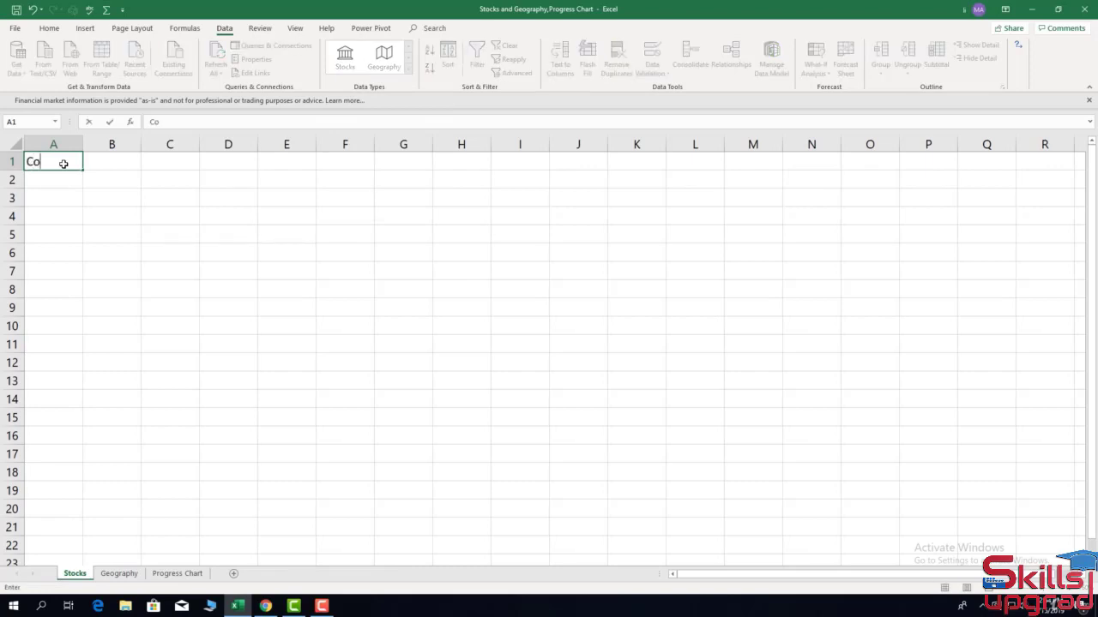
{"action": "type", "text": "mpany"}
{"action": "key", "text": "Tab"}
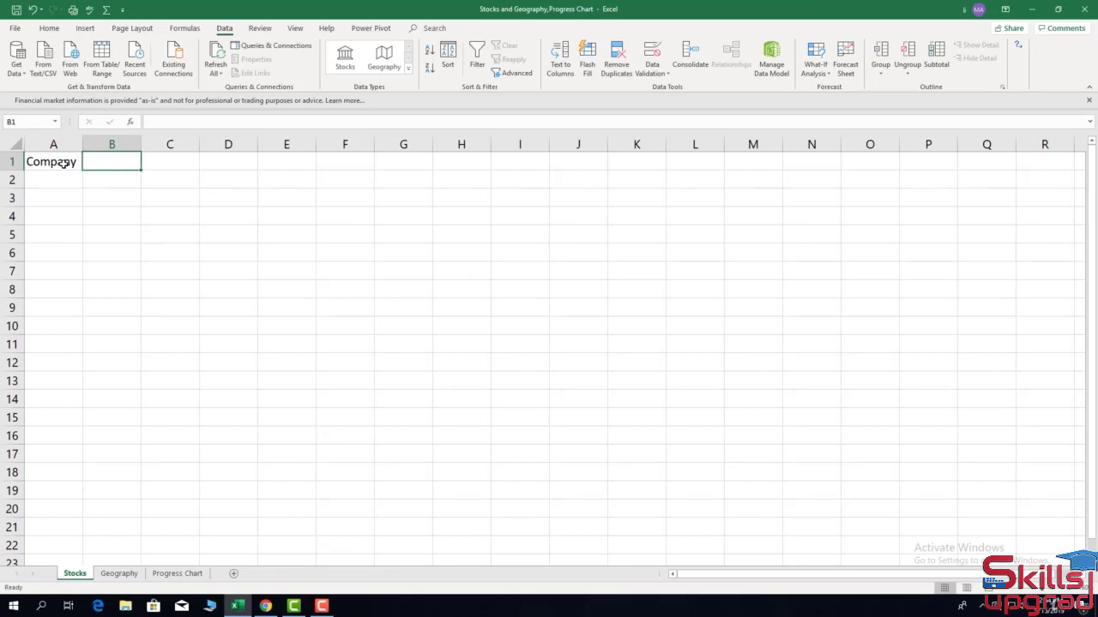
{"action": "type", "text": "Stocks"}
{"action": "key", "text": "Return"}
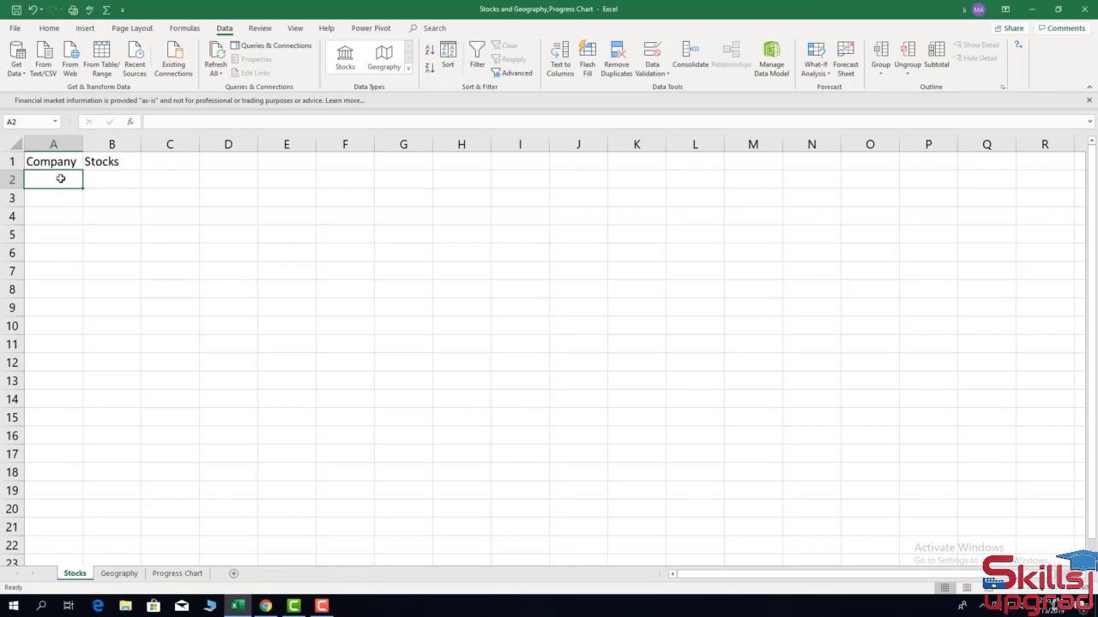
Switch to Chrome, search for "List of usa companies" and open Wikipedia's list of Alabama companies through its list by state.
{"action": "left_click", "coordinate": [266, 607]}
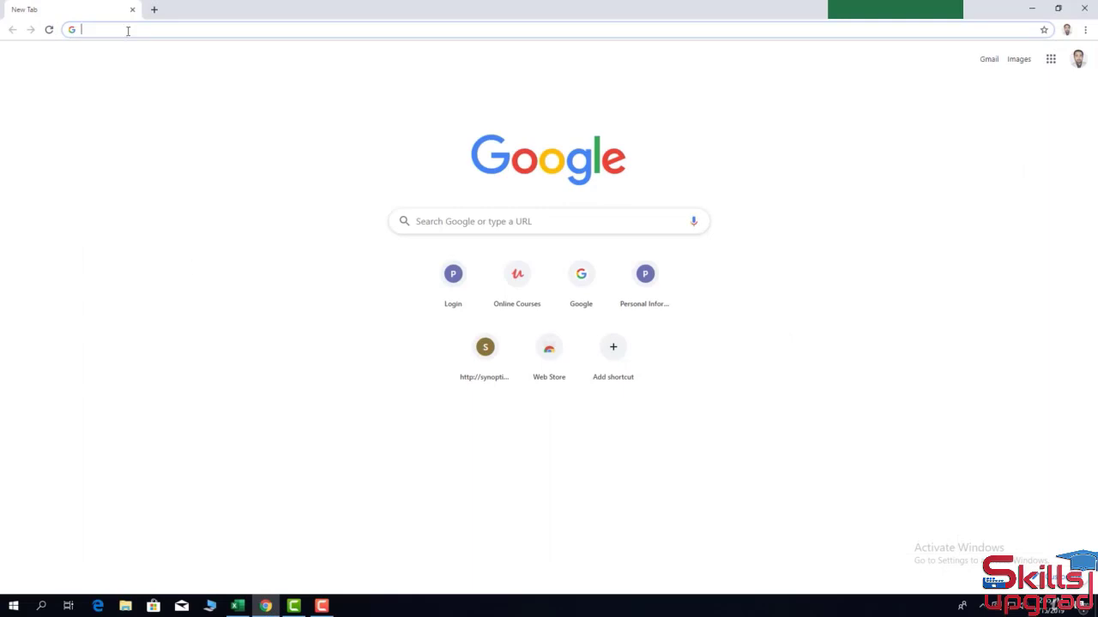
{"action": "type", "text": "List of usa companies"}
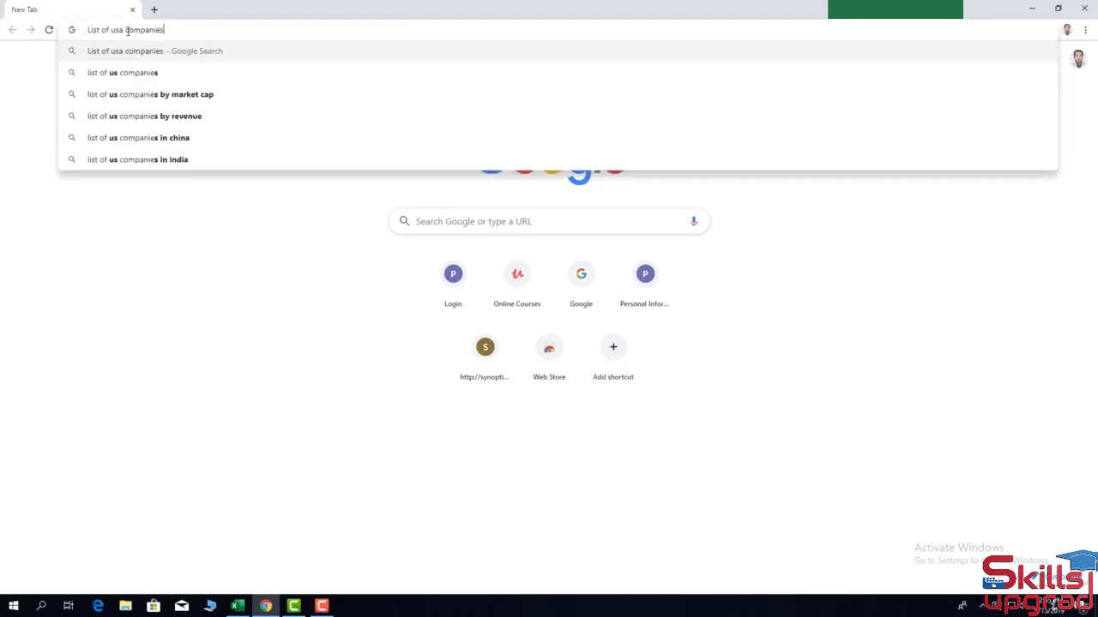
{"action": "key", "text": "Return"}
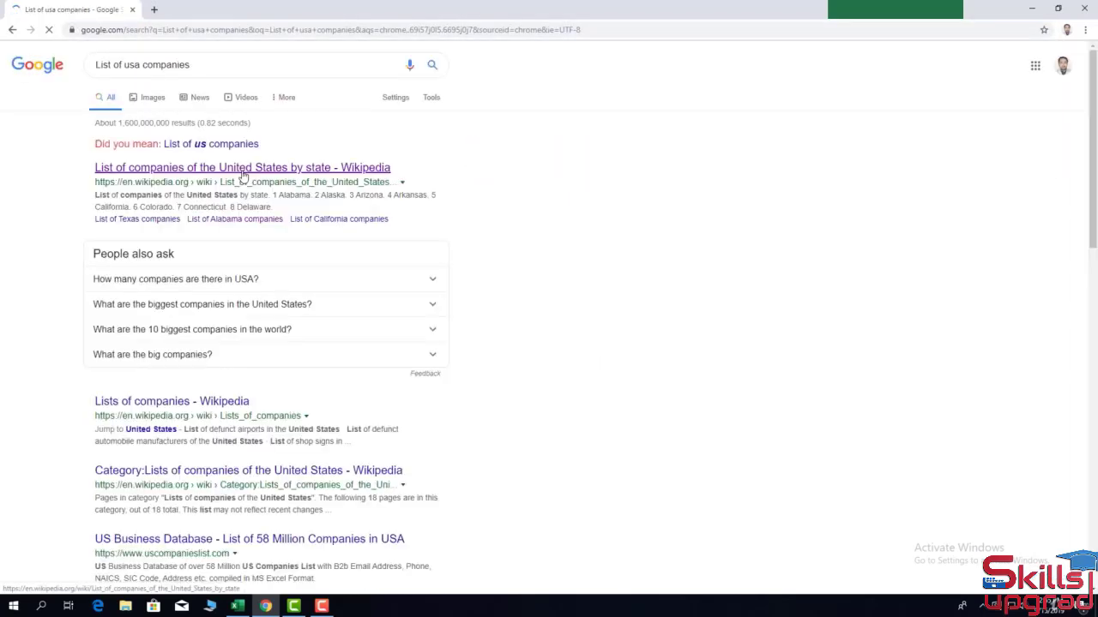
{"action": "left_click", "coordinate": [243, 169]}
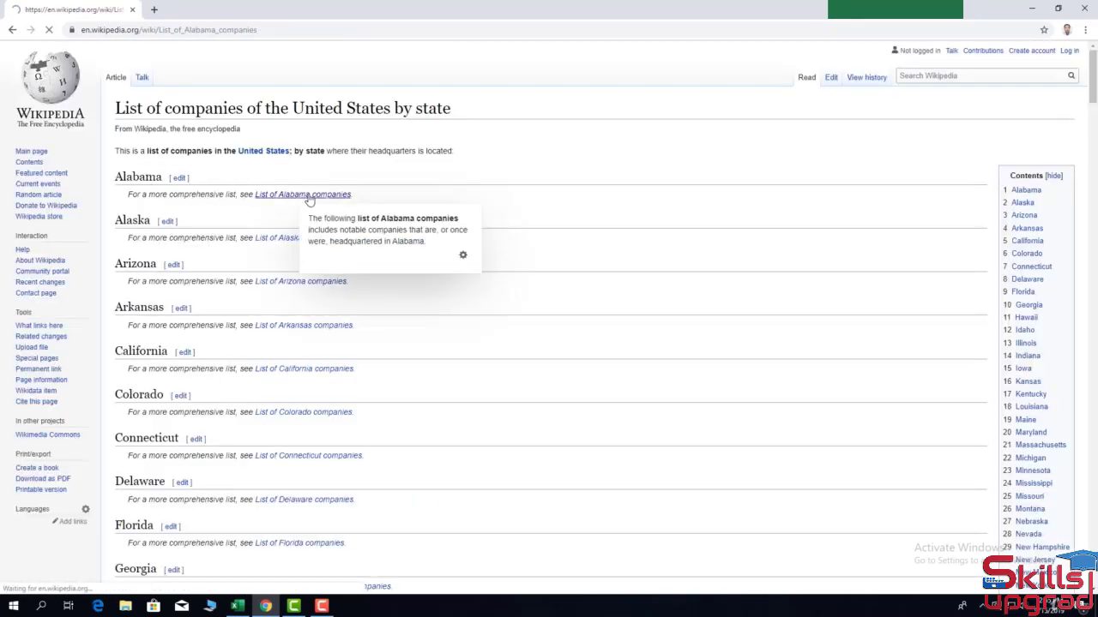
{"action": "left_click", "coordinate": [307, 195]}
Copy the company name Avocent from the Alabama list into cell A2 in Excel, matching the destination formatting.
{"action": "left_click_drag", "start_coordinate": [157, 300], "coordinate": [128, 302]}
{"action": "key", "text": "ctrl+c"}
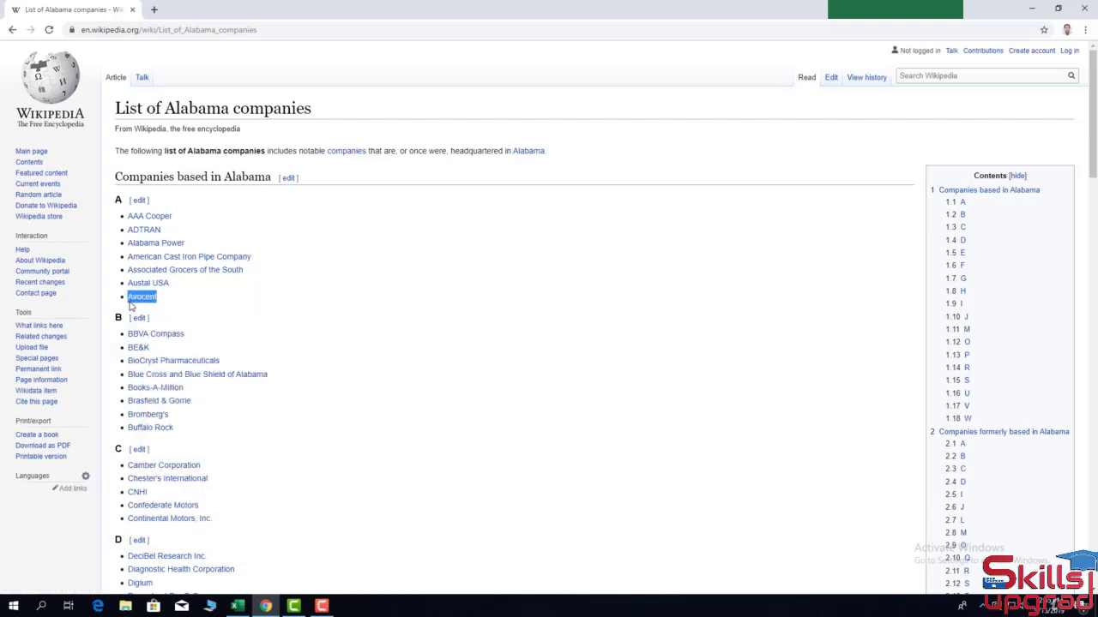
{"action": "left_click", "coordinate": [237, 607]}
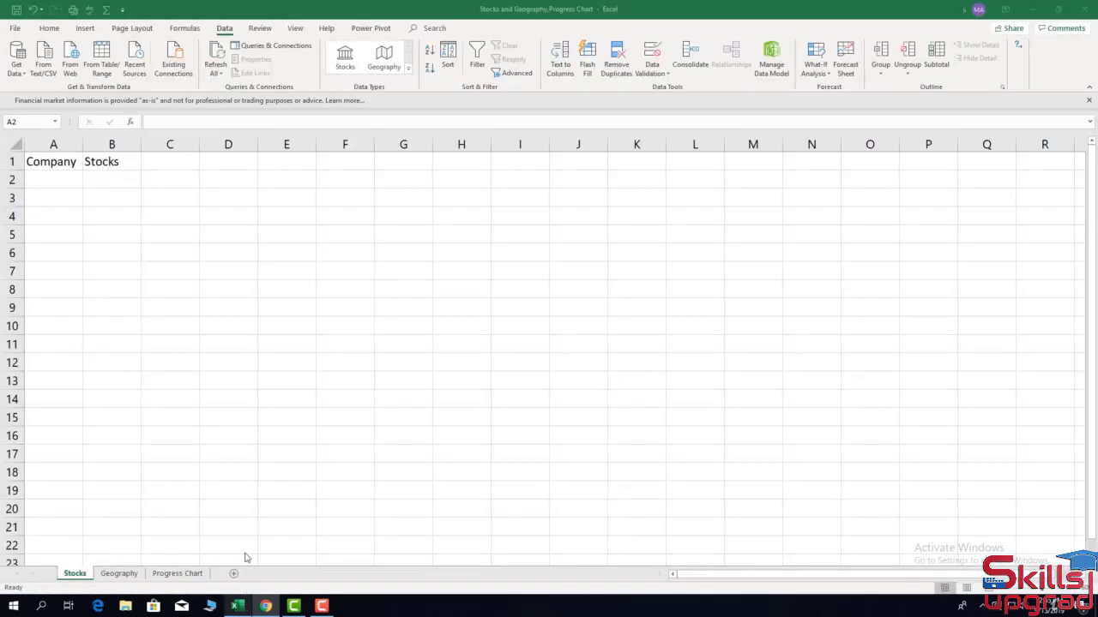
{"action": "left_click", "coordinate": [46, 183]}
{"action": "right_click", "coordinate": [46, 182]}
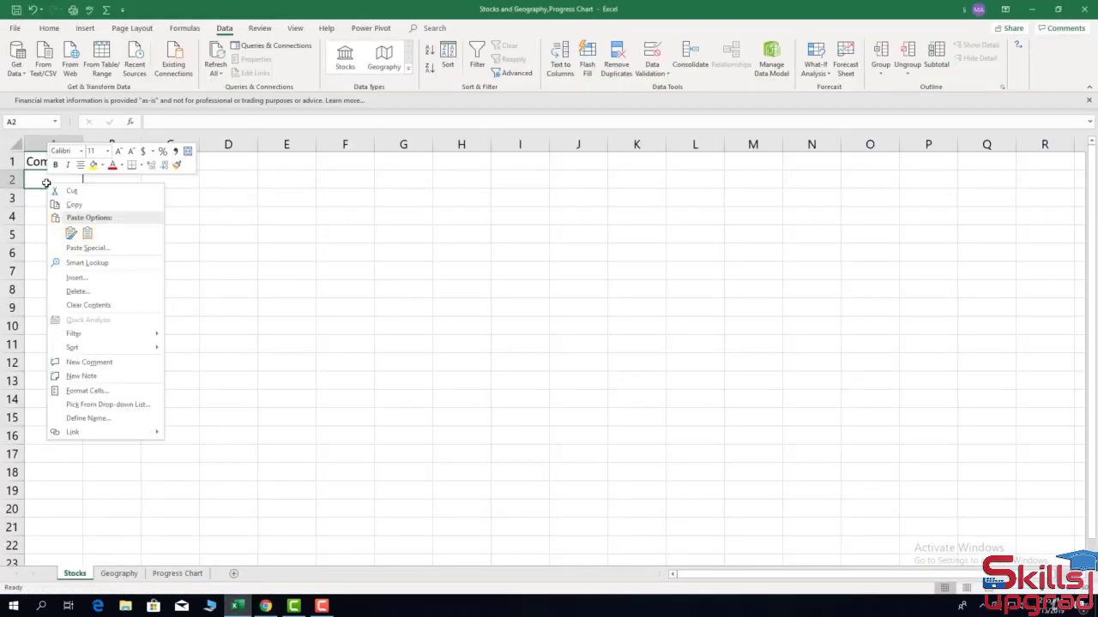
{"action": "left_click", "coordinate": [87, 235]}
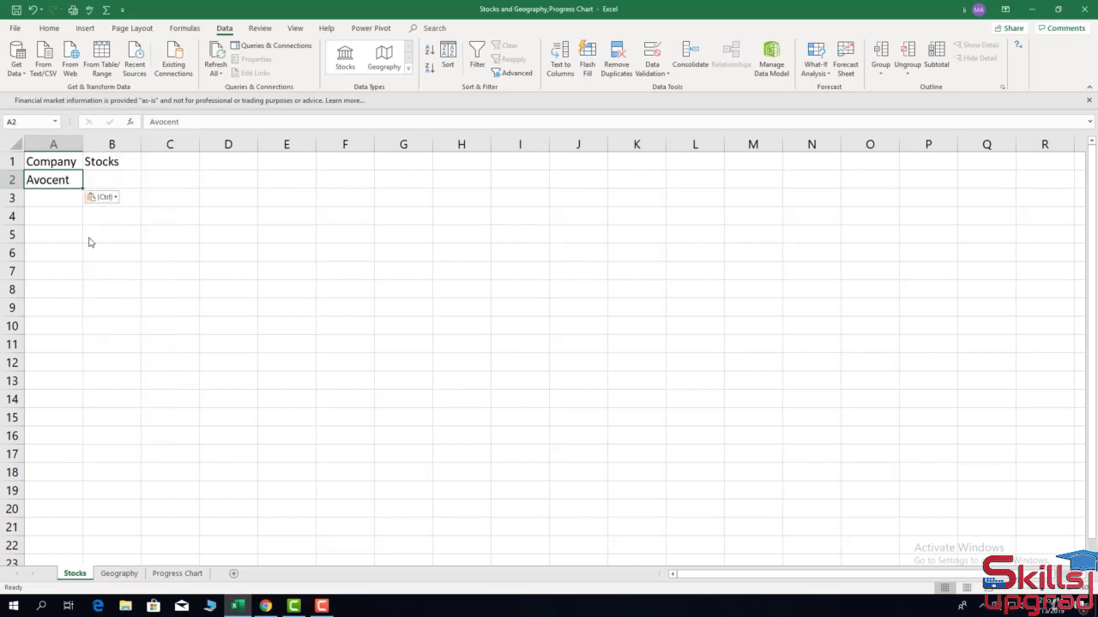
Copy the company name CNHI from the Alabama list in Chrome into Excel cell A3, matching the destination formatting.
{"action": "key", "text": "alt+Tab"}
{"action": "scroll", "coordinate": [317, 346], "scroll_direction": "down", "scroll_amount": 3}
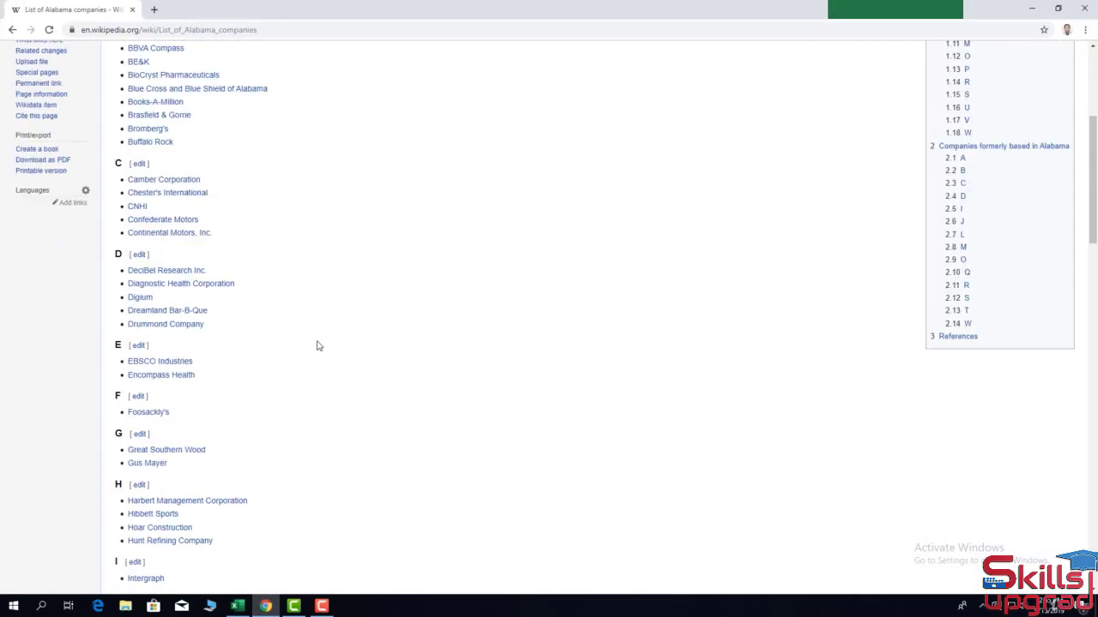
{"action": "left_click_drag", "start_coordinate": [155, 209], "coordinate": [129, 207]}
{"action": "right_click", "coordinate": [138, 212]}
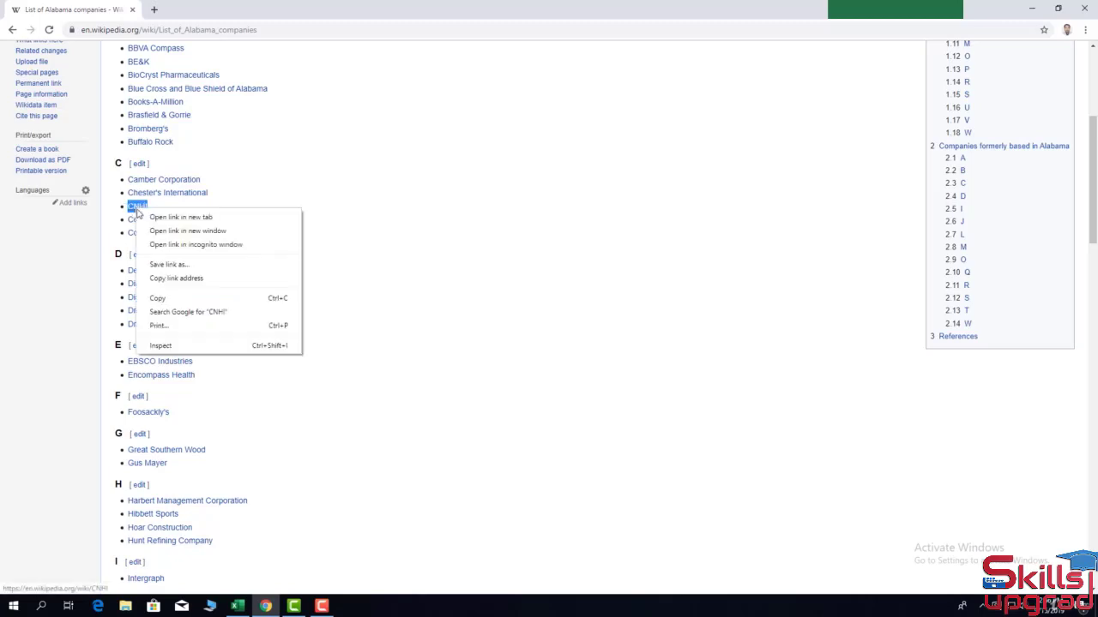
{"action": "left_click", "coordinate": [168, 299]}
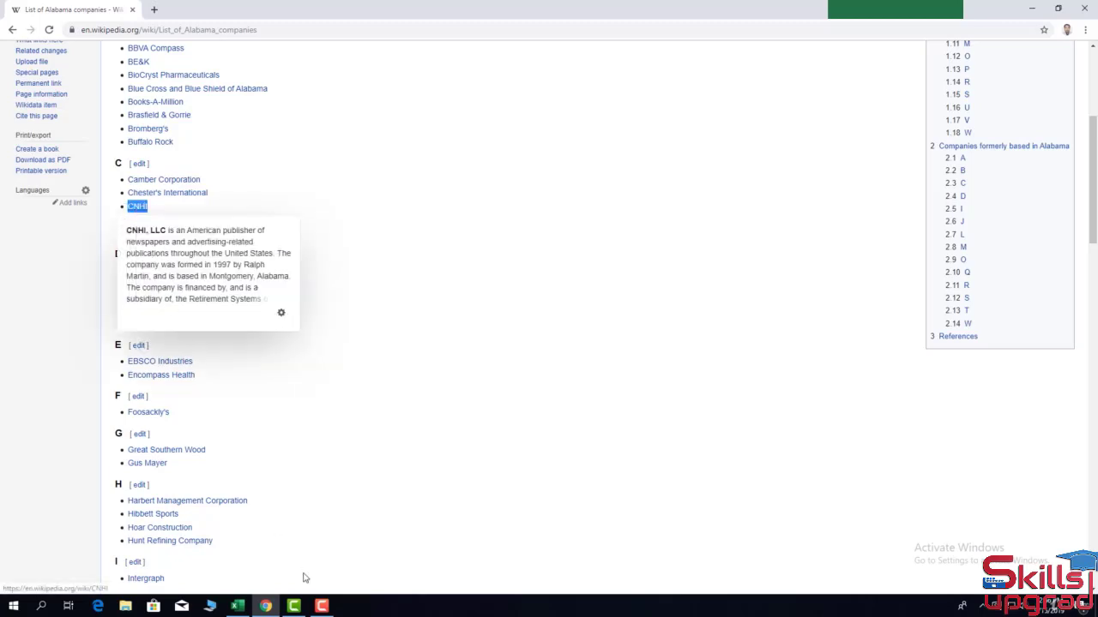
{"action": "left_click", "coordinate": [241, 606]}
{"action": "left_click", "coordinate": [50, 199]}
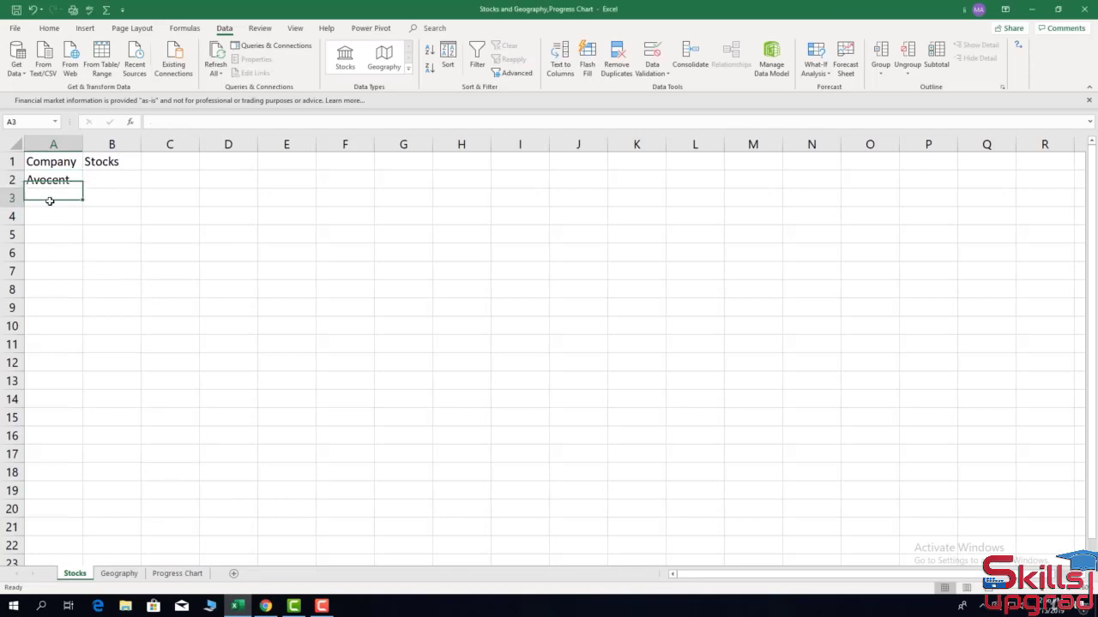
{"action": "right_click", "coordinate": [50, 199]}
{"action": "left_click", "coordinate": [92, 254]}
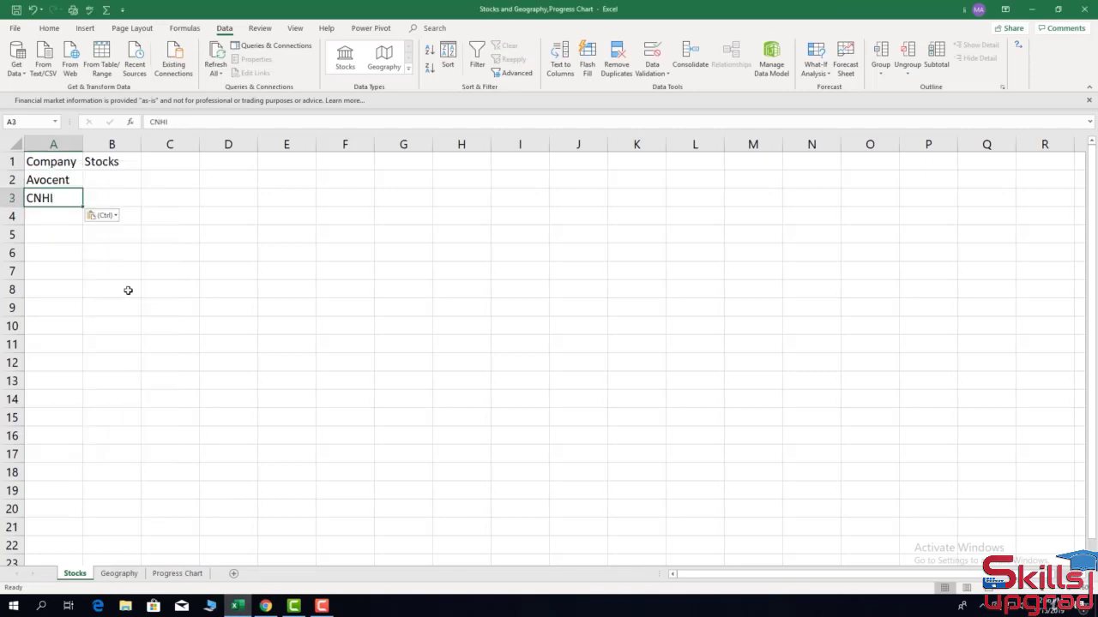
Copy the company name Foosackly's from the Alabama list in Chrome into Excel cell A4, matching the destination formatting.
{"action": "left_click", "coordinate": [260, 610]}
{"action": "scroll", "coordinate": [227, 361], "scroll_direction": "down", "scroll_amount": 1}
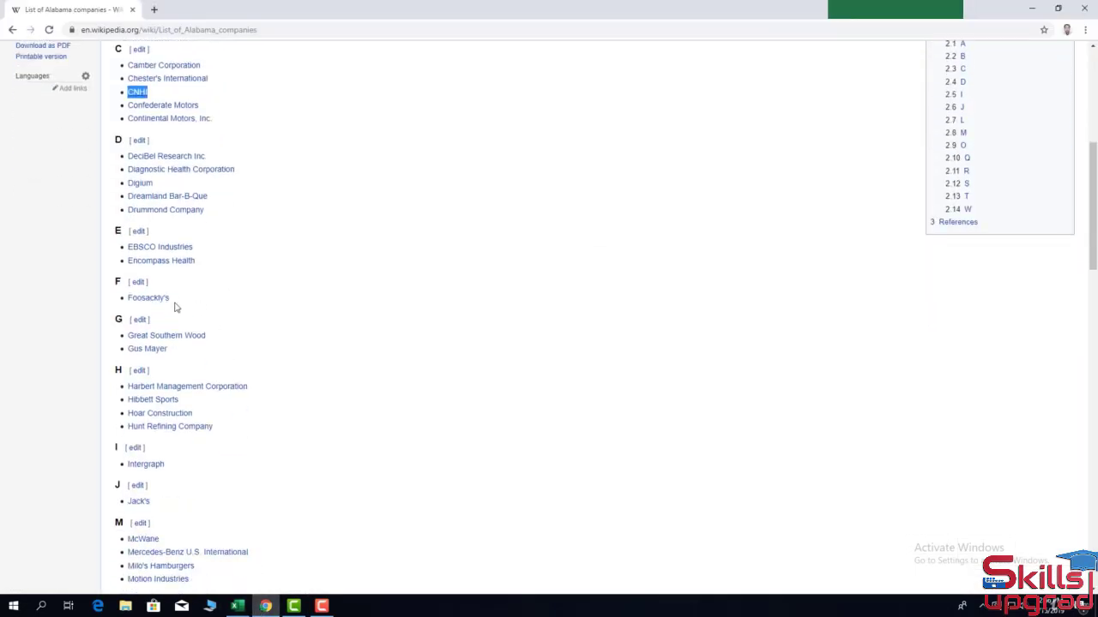
{"action": "left_click_drag", "start_coordinate": [173, 302], "coordinate": [128, 302]}
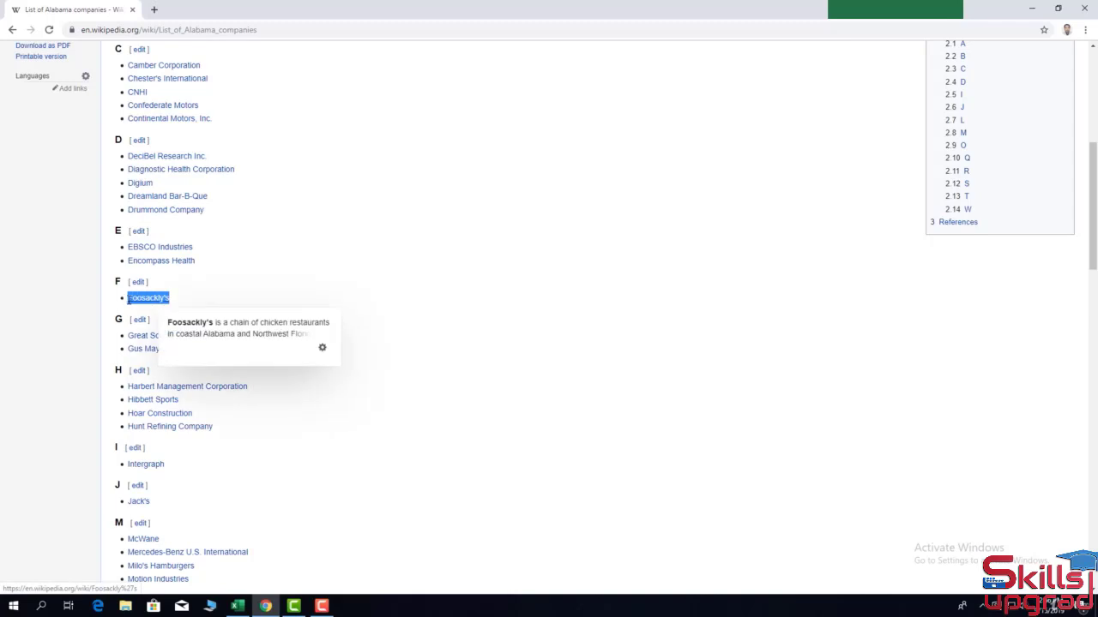
{"action": "right_click", "coordinate": [143, 298]}
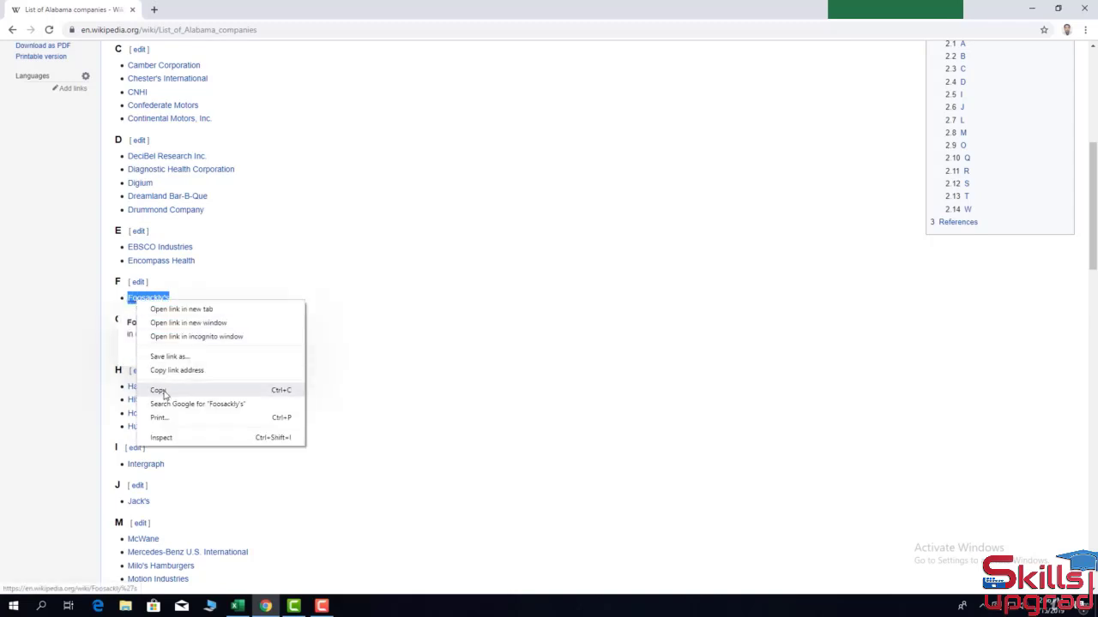
{"action": "left_click", "coordinate": [162, 391]}
{"action": "left_click", "coordinate": [238, 607]}
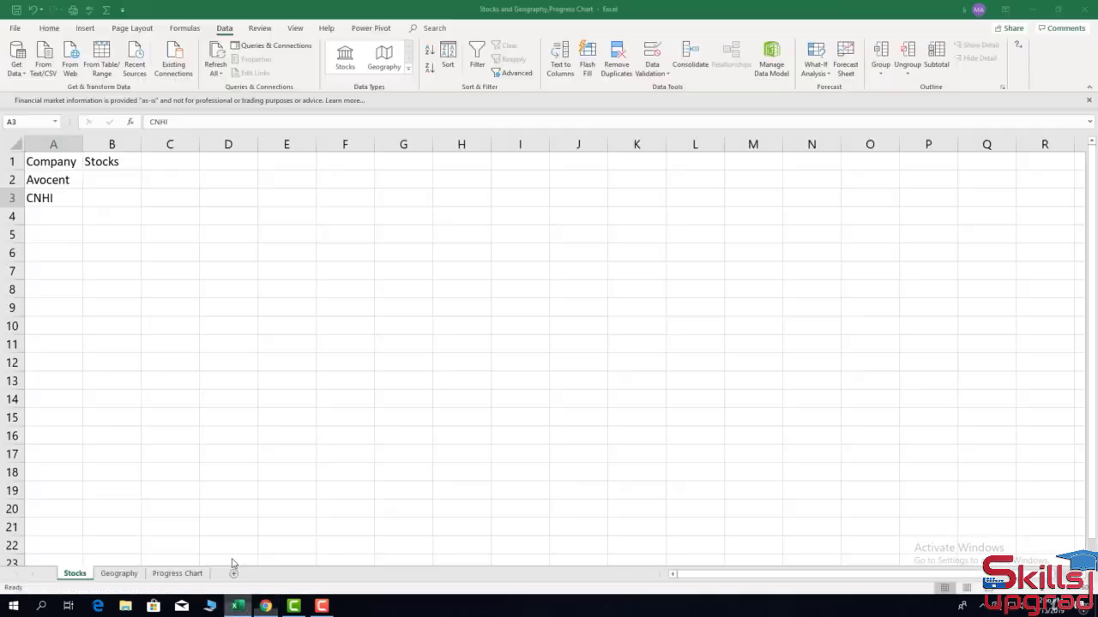
{"action": "left_click", "coordinate": [61, 219]}
{"action": "right_click", "coordinate": [61, 220]}
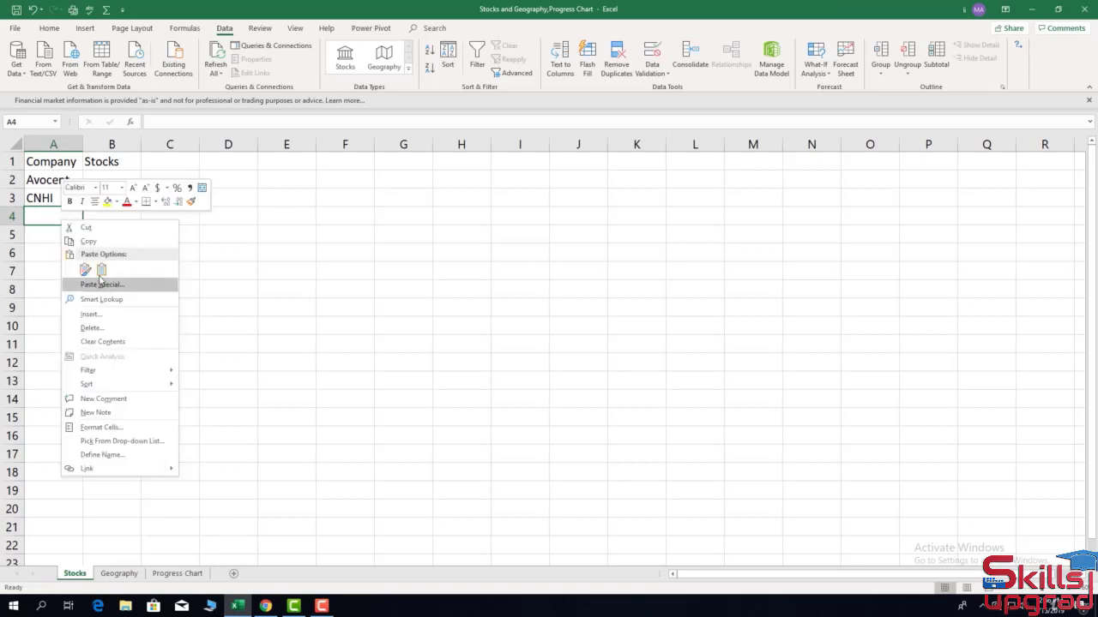
{"action": "left_click", "coordinate": [101, 271]}
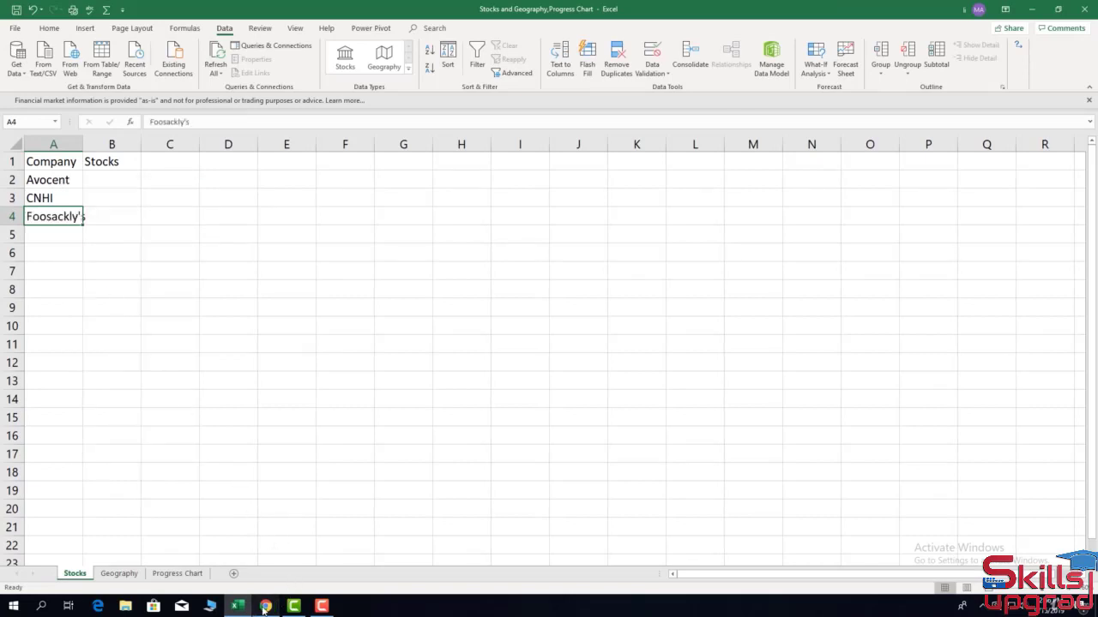
Copy QMS from the companies formerly based in Alabama in Chrome into Excel cell A5, matching the destination formatting.
{"action": "left_click", "coordinate": [266, 607]}
{"action": "scroll", "coordinate": [302, 307], "scroll_direction": "down", "scroll_amount": 8}
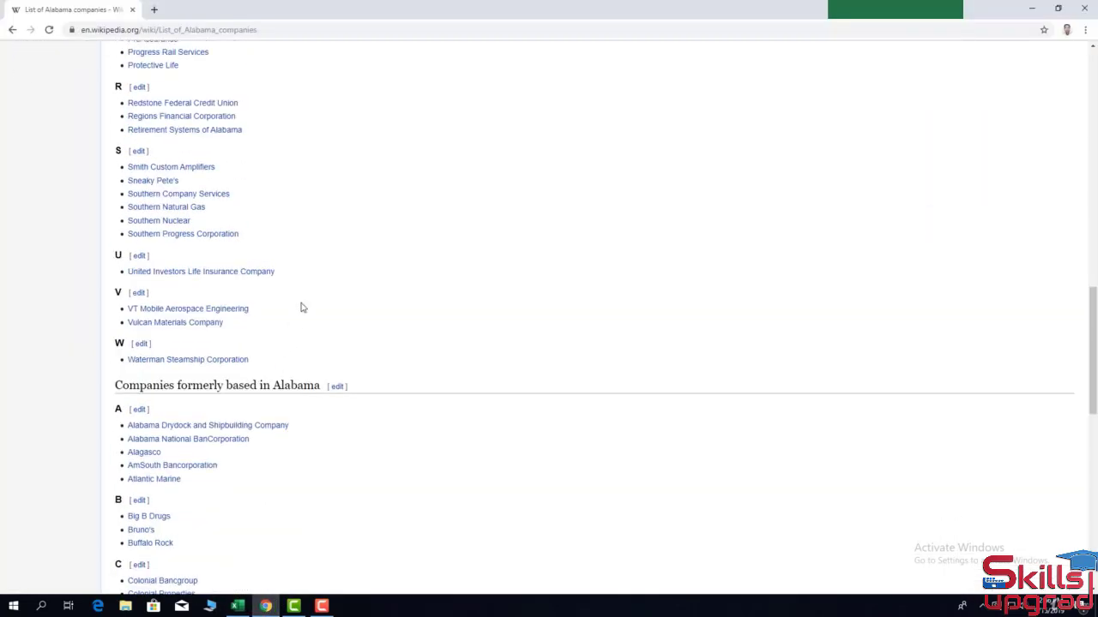
{"action": "scroll", "coordinate": [301, 307], "scroll_direction": "down", "scroll_amount": 3}
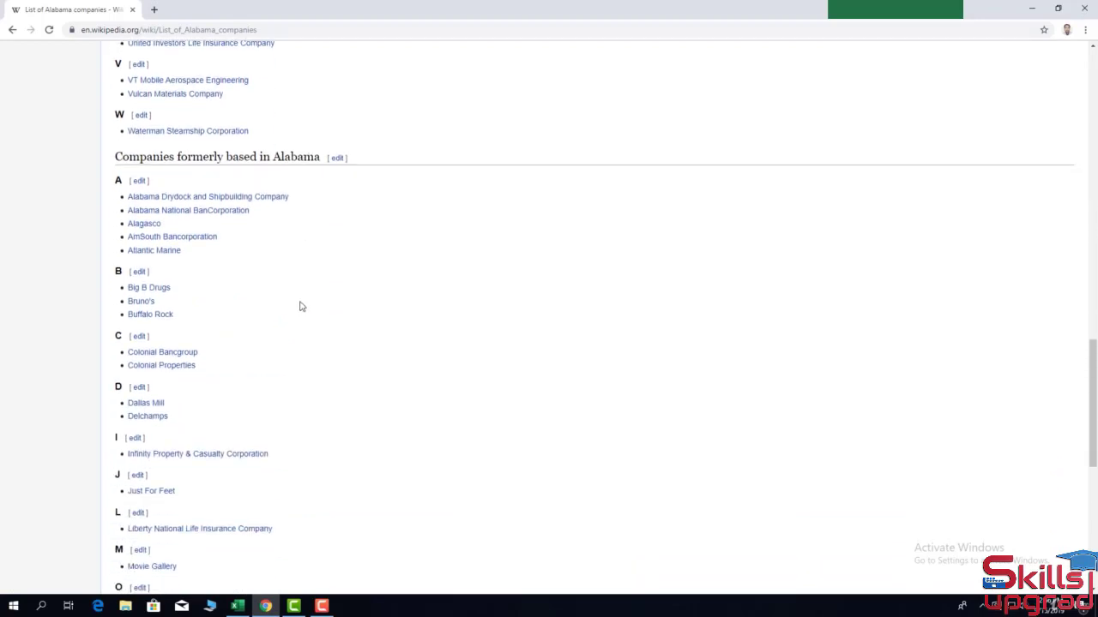
{"action": "scroll", "coordinate": [302, 307], "scroll_direction": "down", "scroll_amount": 2}
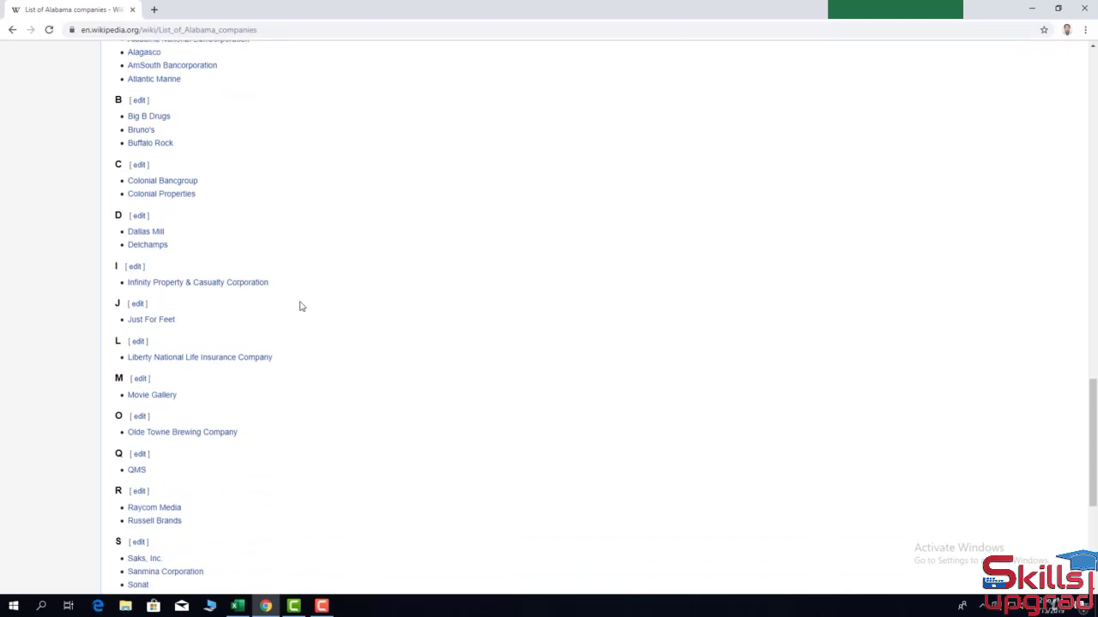
{"action": "scroll", "coordinate": [301, 306], "scroll_direction": "down", "scroll_amount": 2}
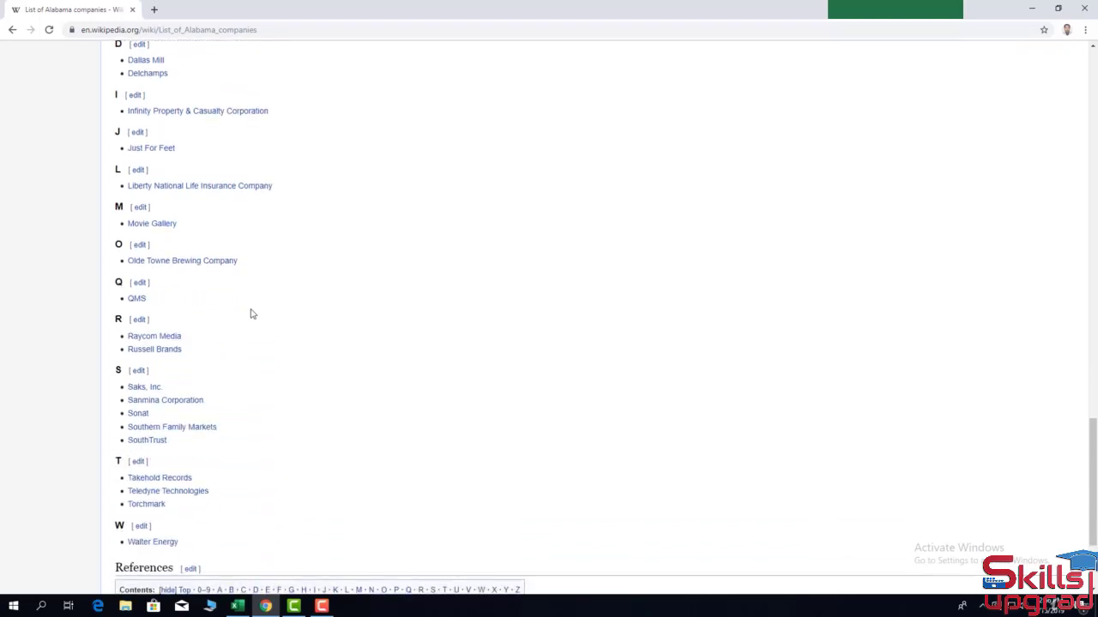
{"action": "left_click_drag", "start_coordinate": [145, 299], "coordinate": [129, 300]}
{"action": "right_click", "coordinate": [147, 305]}
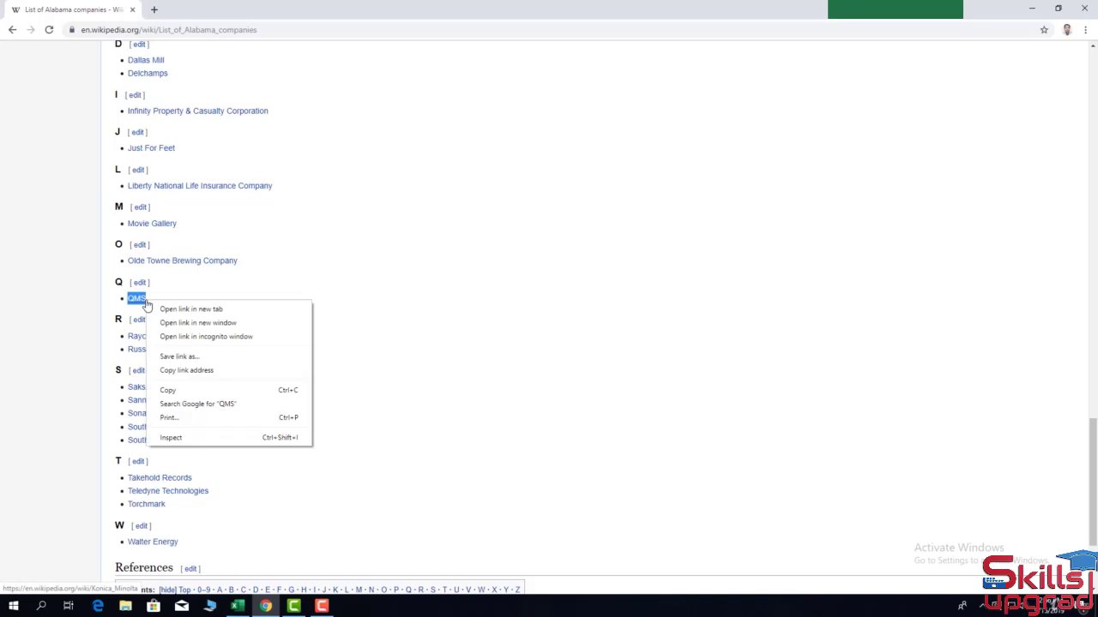
{"action": "left_click", "coordinate": [168, 390]}
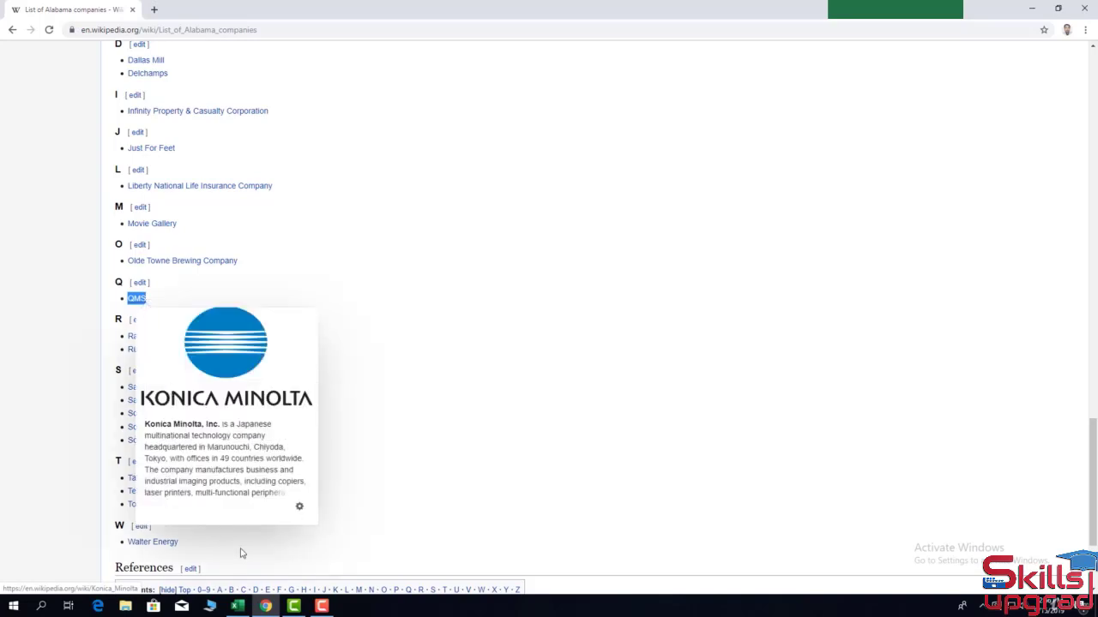
{"action": "left_click", "coordinate": [237, 606]}
{"action": "left_click", "coordinate": [47, 236]}
{"action": "right_click", "coordinate": [45, 235]}
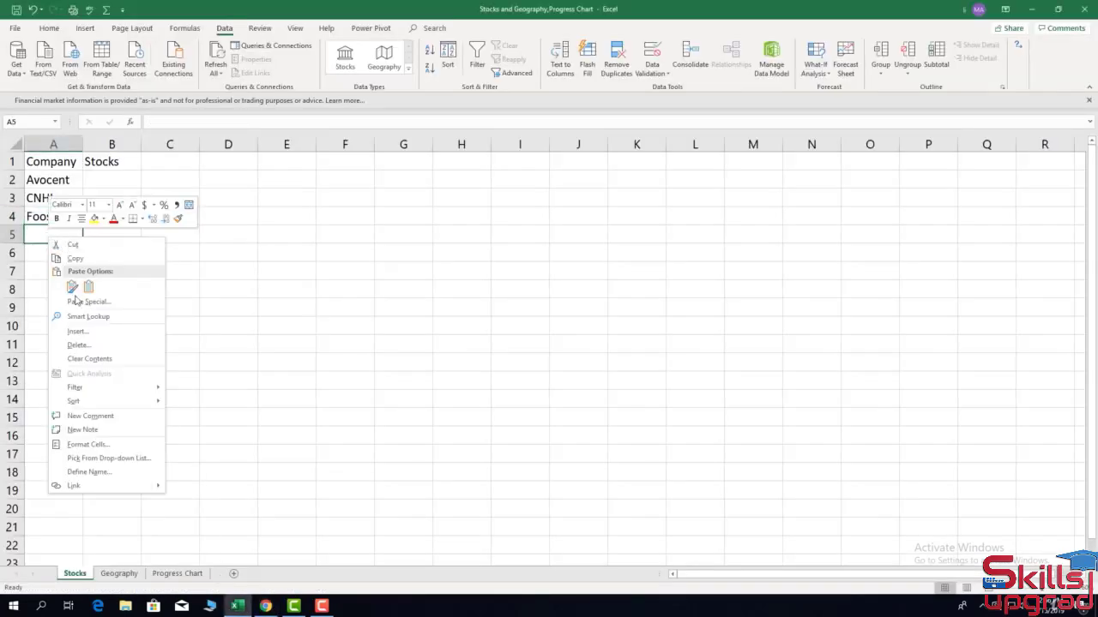
{"action": "left_click", "coordinate": [87, 296]}
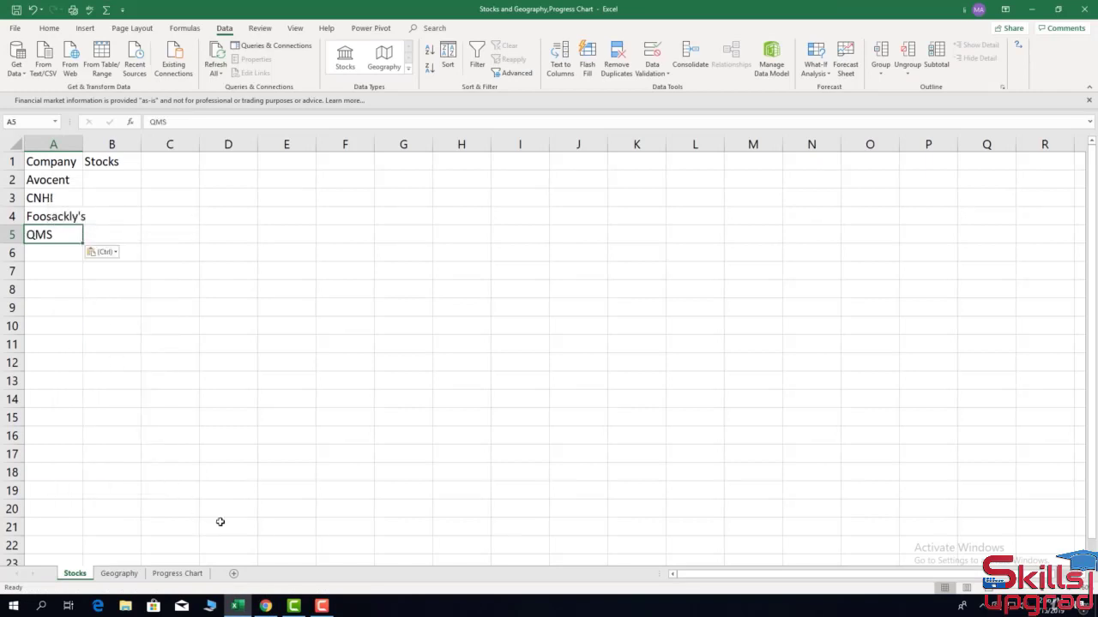
Switch to Chrome and open Wikipedia's List of Arizona companies from the list of US companies by state.
{"action": "left_click", "coordinate": [265, 607]}
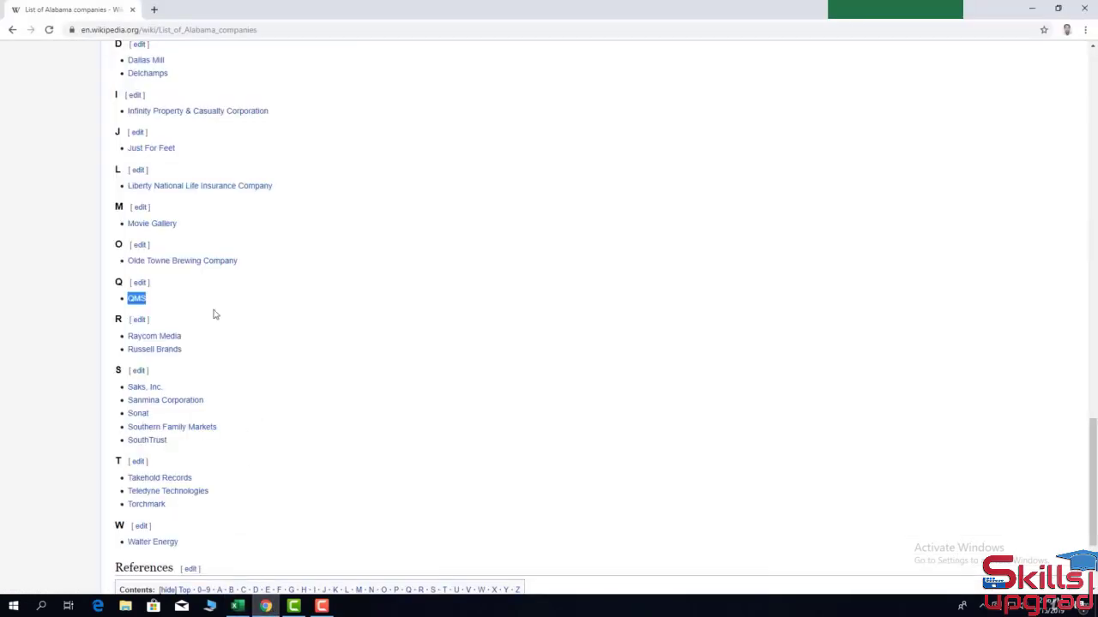
{"action": "left_click", "coordinate": [12, 29]}
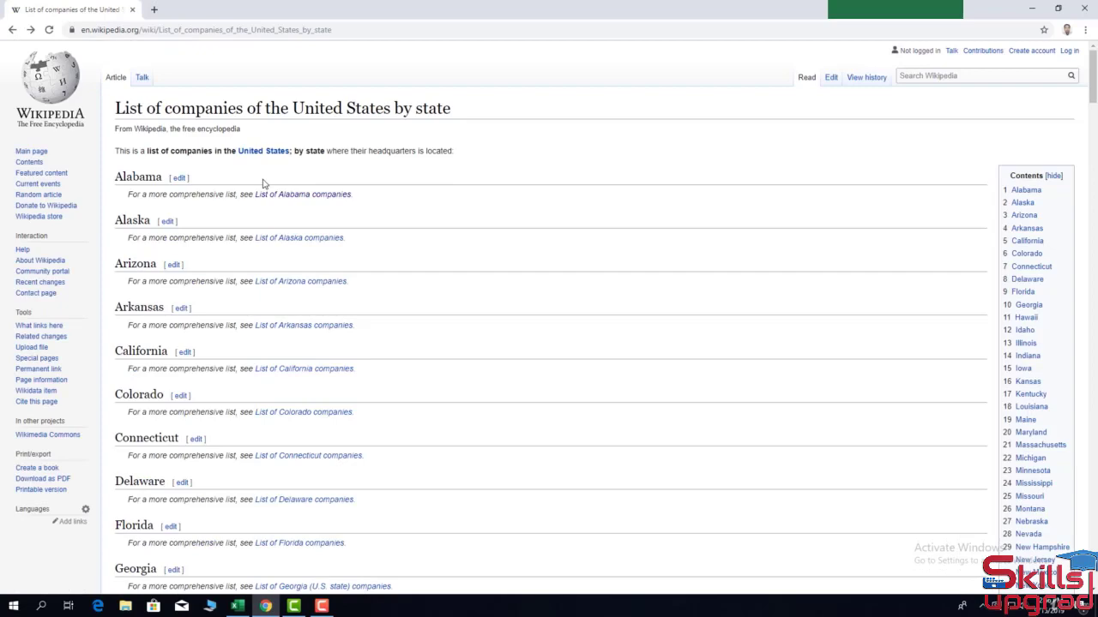
{"action": "left_click", "coordinate": [299, 283]}
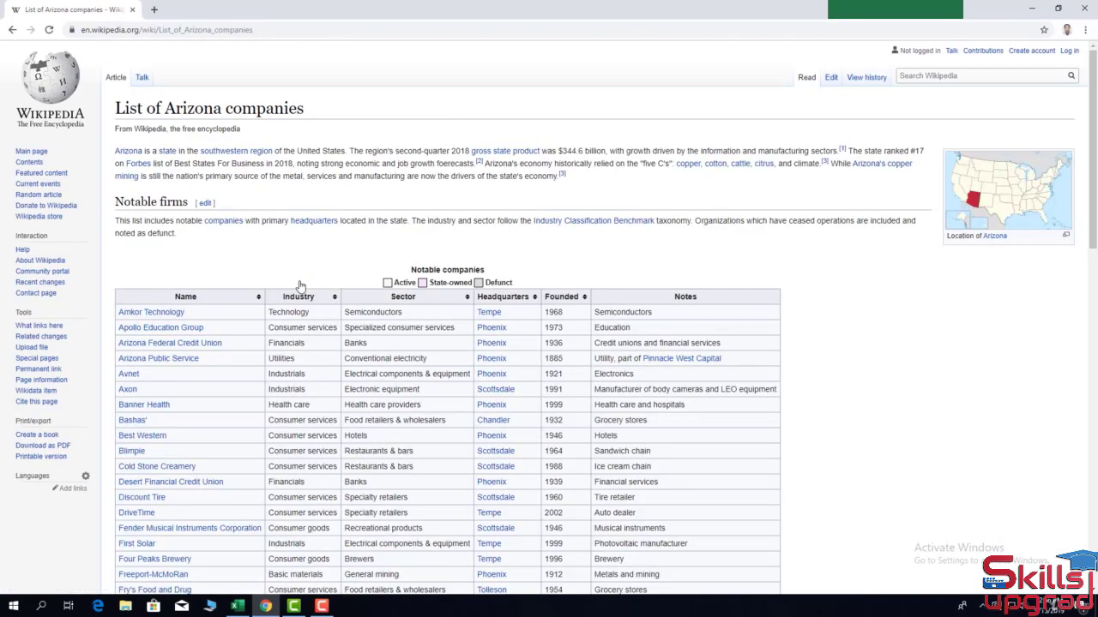
Copy the company name Axon from the Arizona list into Excel cell A6, matching the destination formatting.
{"action": "scroll", "coordinate": [299, 286], "scroll_direction": "down", "scroll_amount": 1}
{"action": "scroll", "coordinate": [299, 286], "scroll_direction": "down", "scroll_amount": 4}
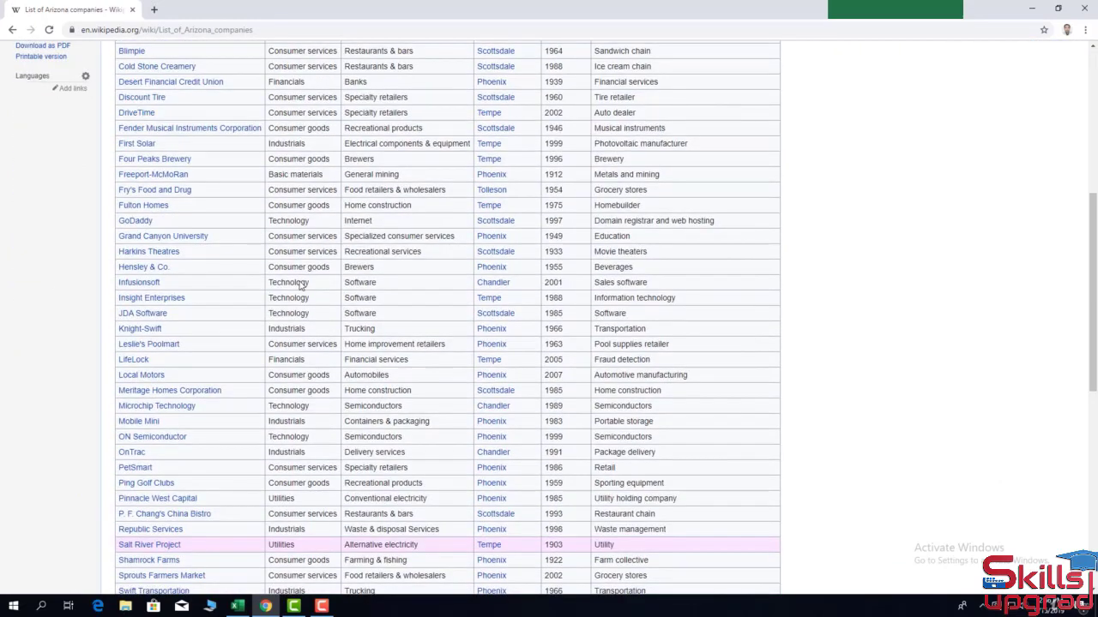
{"action": "scroll", "coordinate": [301, 284], "scroll_direction": "up", "scroll_amount": 3}
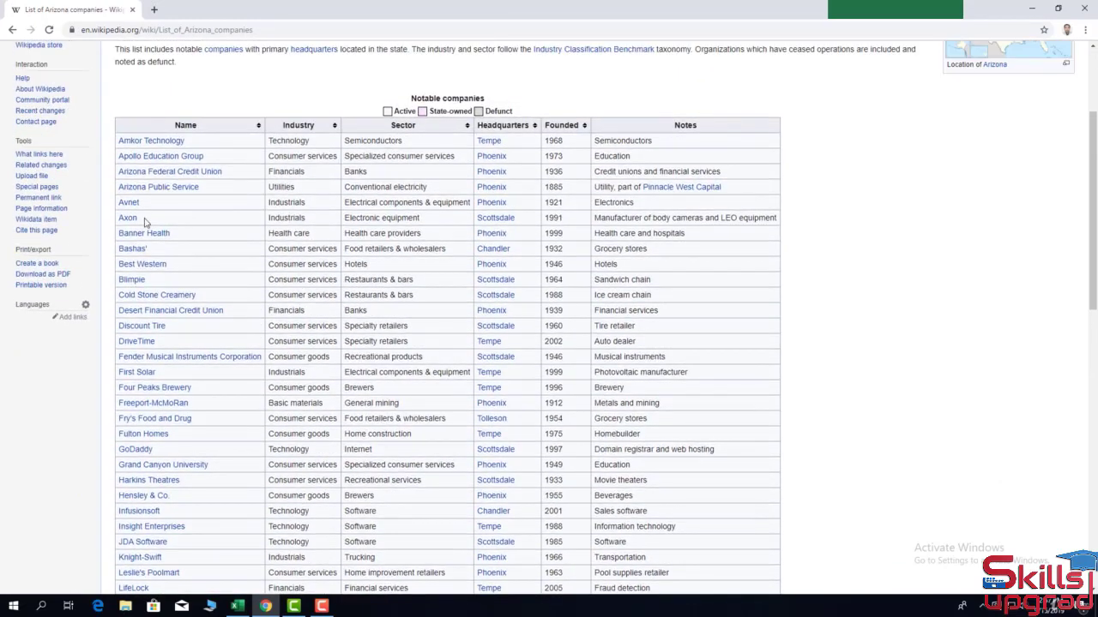
{"action": "left_click_drag", "start_coordinate": [138, 218], "coordinate": [118, 217]}
{"action": "right_click", "coordinate": [121, 217]}
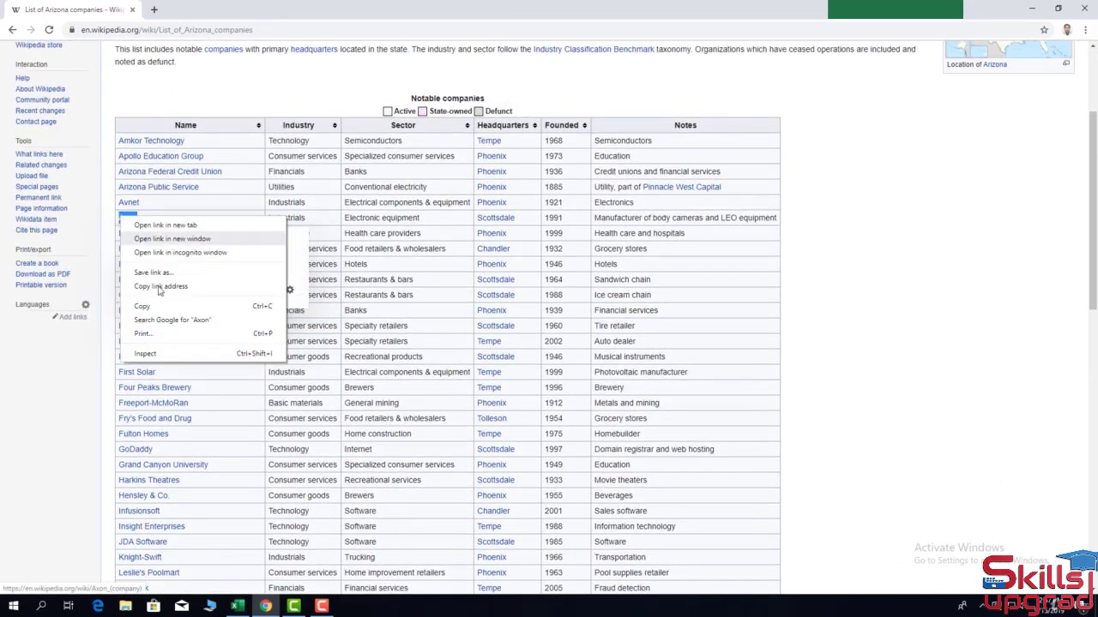
{"action": "left_click", "coordinate": [166, 307]}
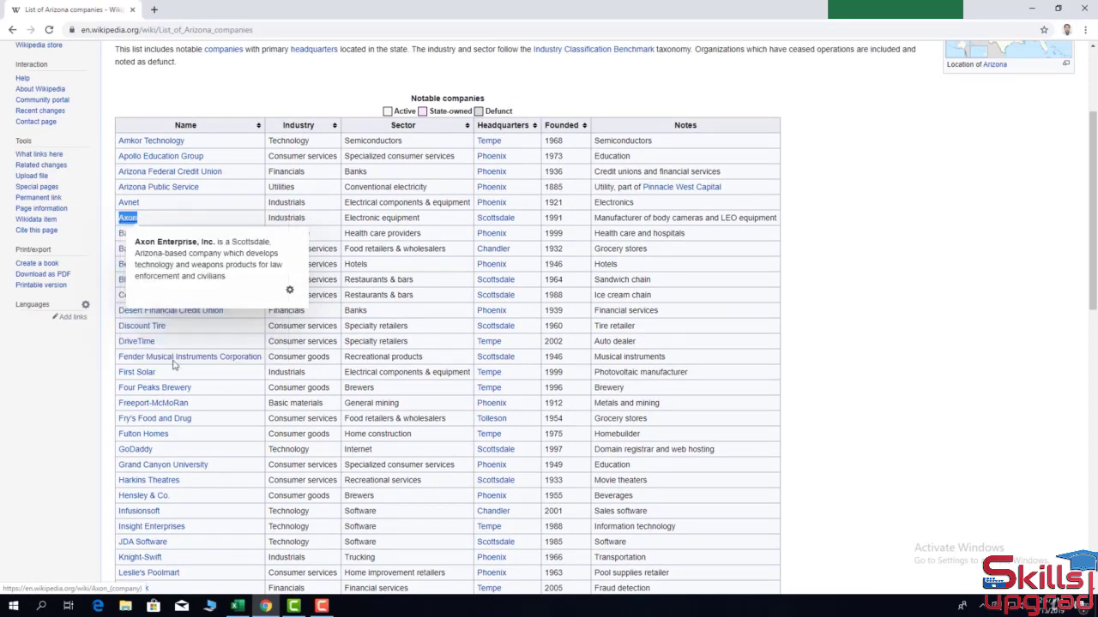
{"action": "left_click", "coordinate": [237, 606]}
{"action": "right_click", "coordinate": [59, 253]}
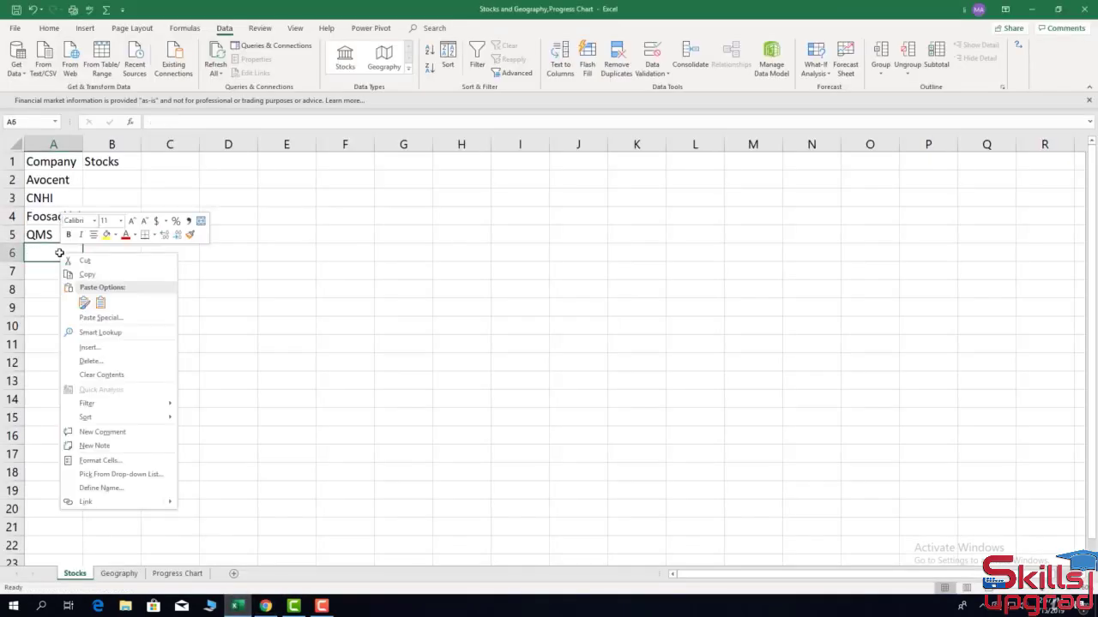
{"action": "left_click", "coordinate": [101, 303]}
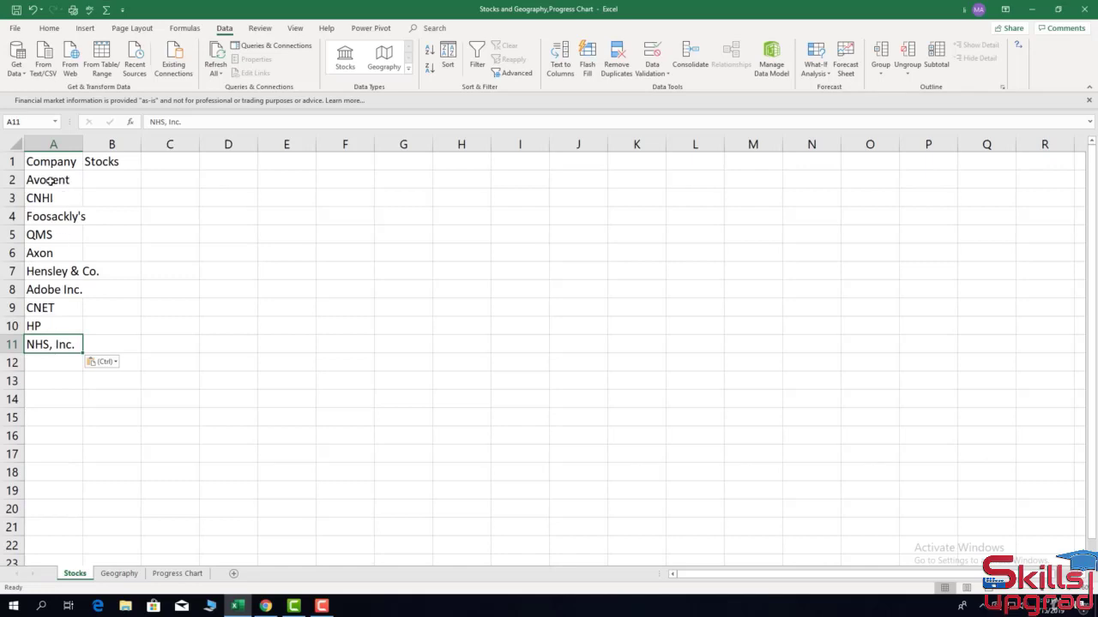
Copy the company names in A2:A11 into the Stocks column starting at cell B2.
{"action": "left_click_drag", "start_coordinate": [50, 182], "coordinate": [65, 345]}
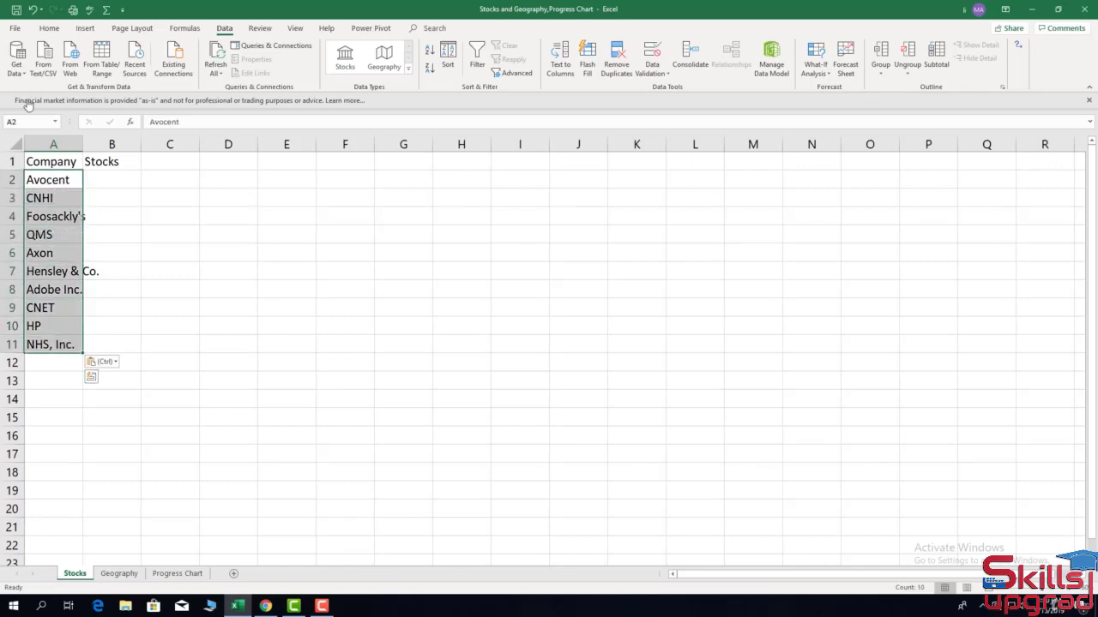
{"action": "left_click", "coordinate": [48, 28]}
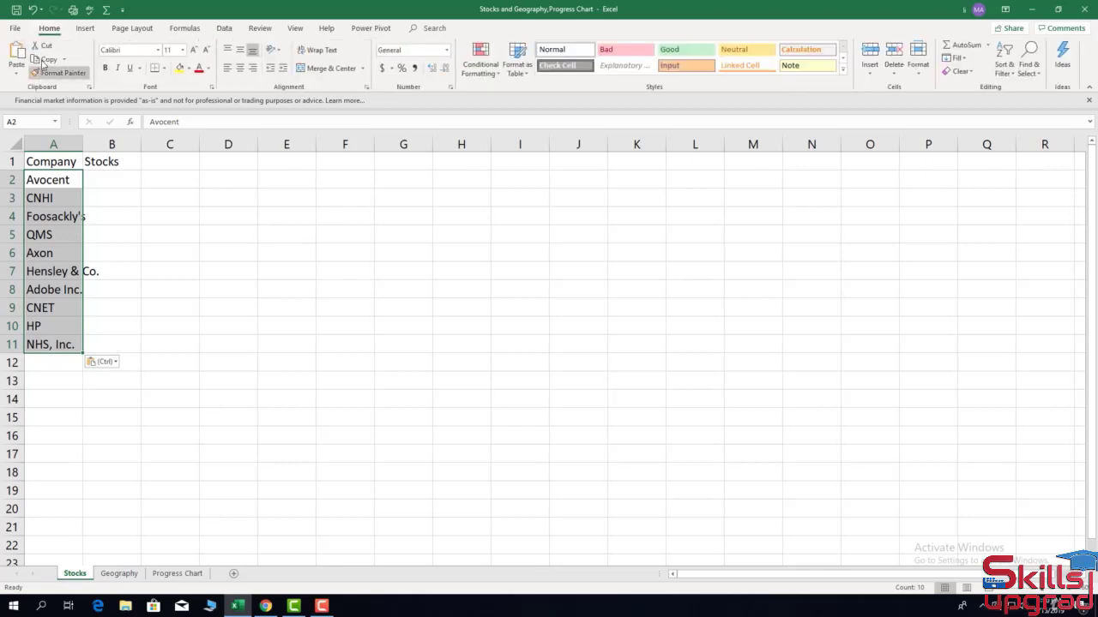
{"action": "left_click", "coordinate": [45, 59]}
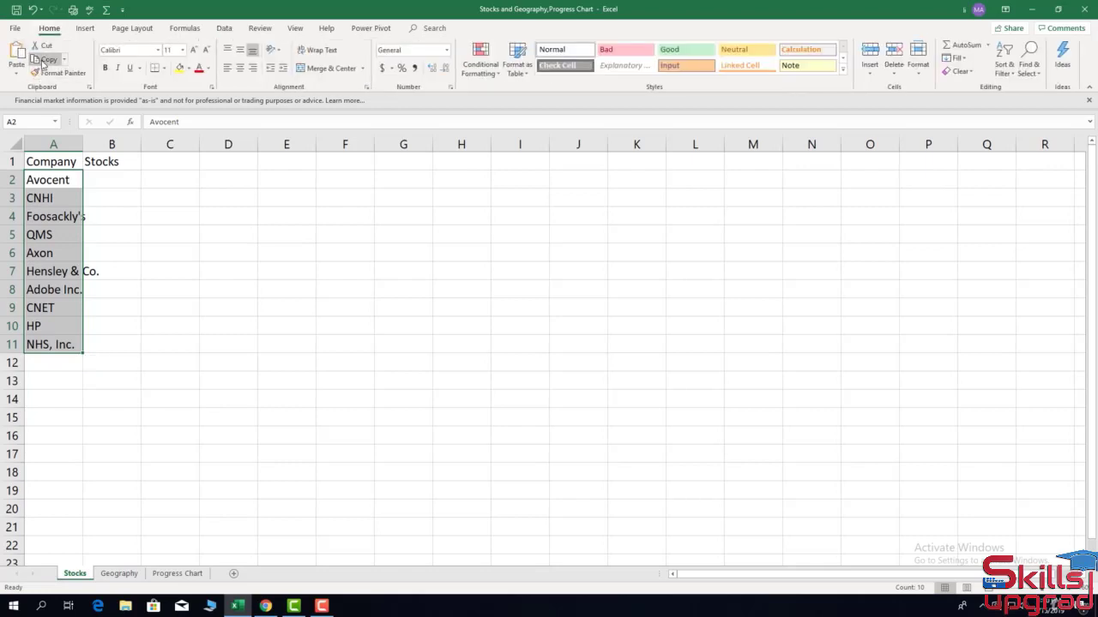
{"action": "left_click", "coordinate": [118, 181]}
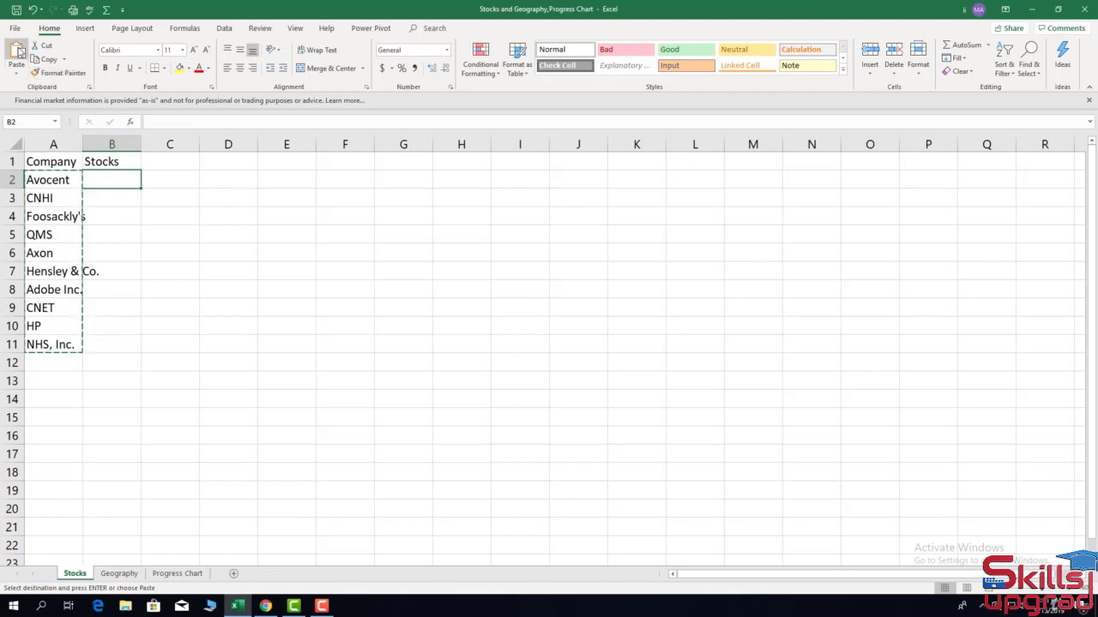
{"action": "left_click", "coordinate": [17, 51]}
{"action": "key", "text": "Escape"}
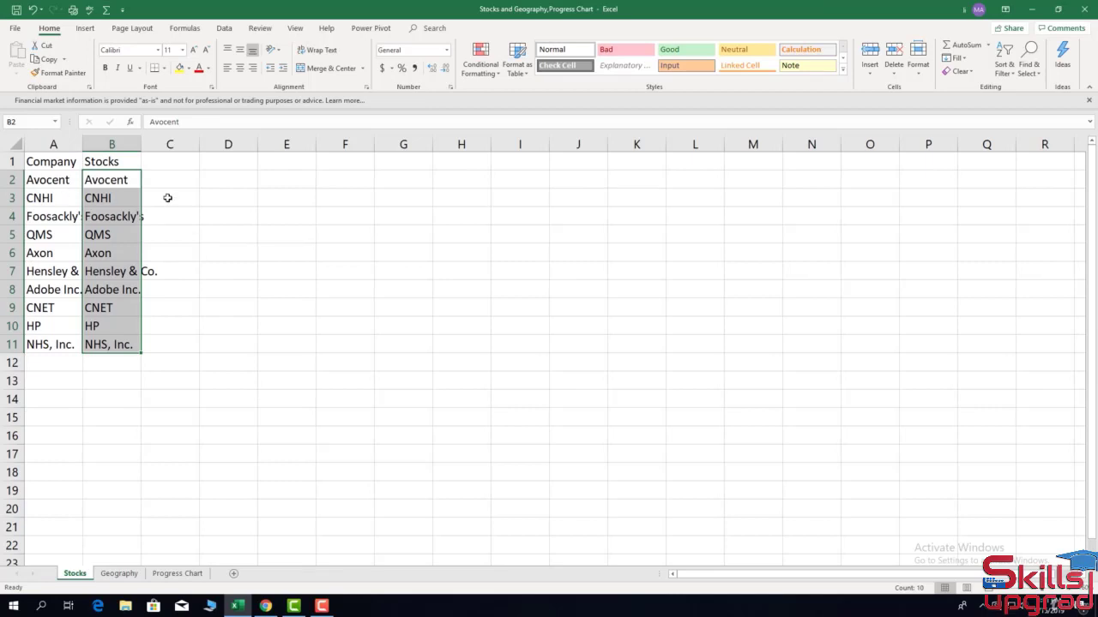
Convert the range A1:B11 into a table with headers.
{"action": "left_click", "coordinate": [45, 181]}
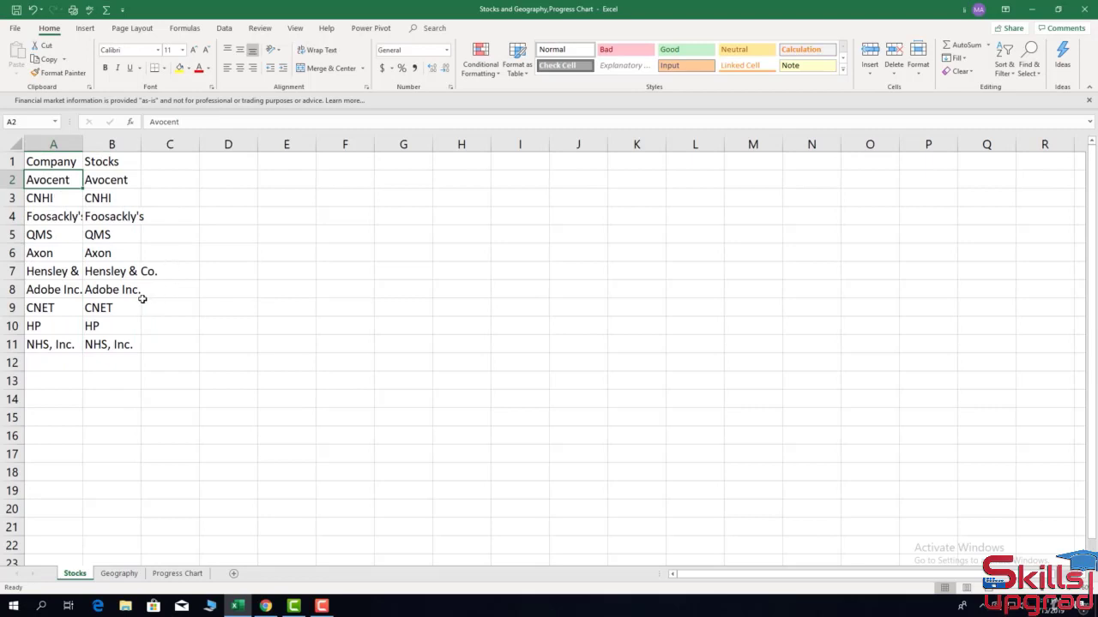
{"action": "left_click", "coordinate": [84, 29]}
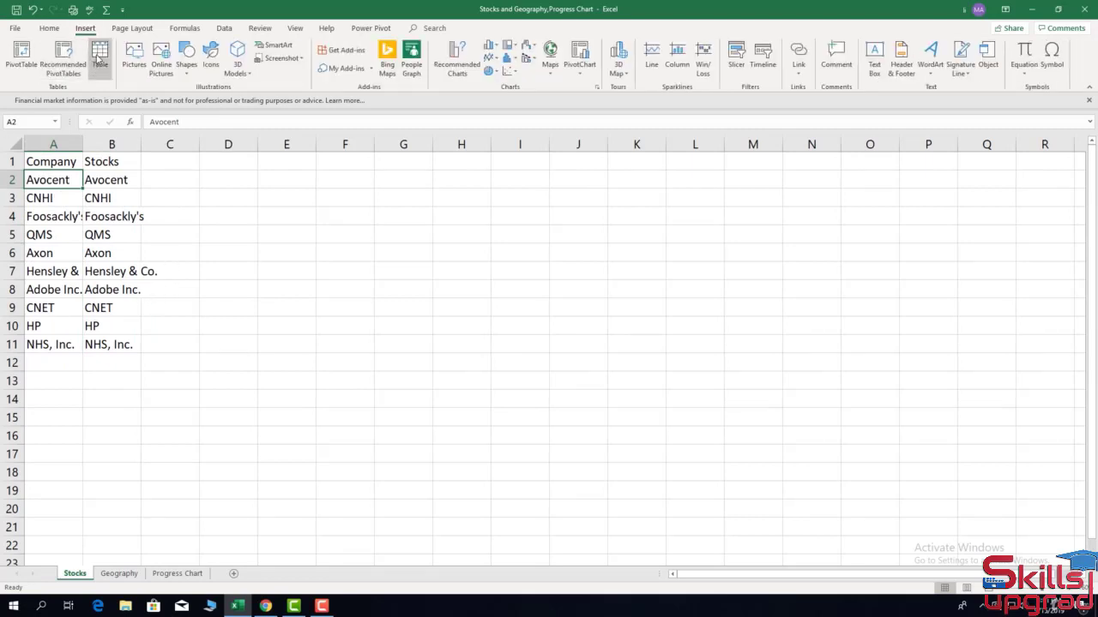
{"action": "left_click", "coordinate": [100, 58]}
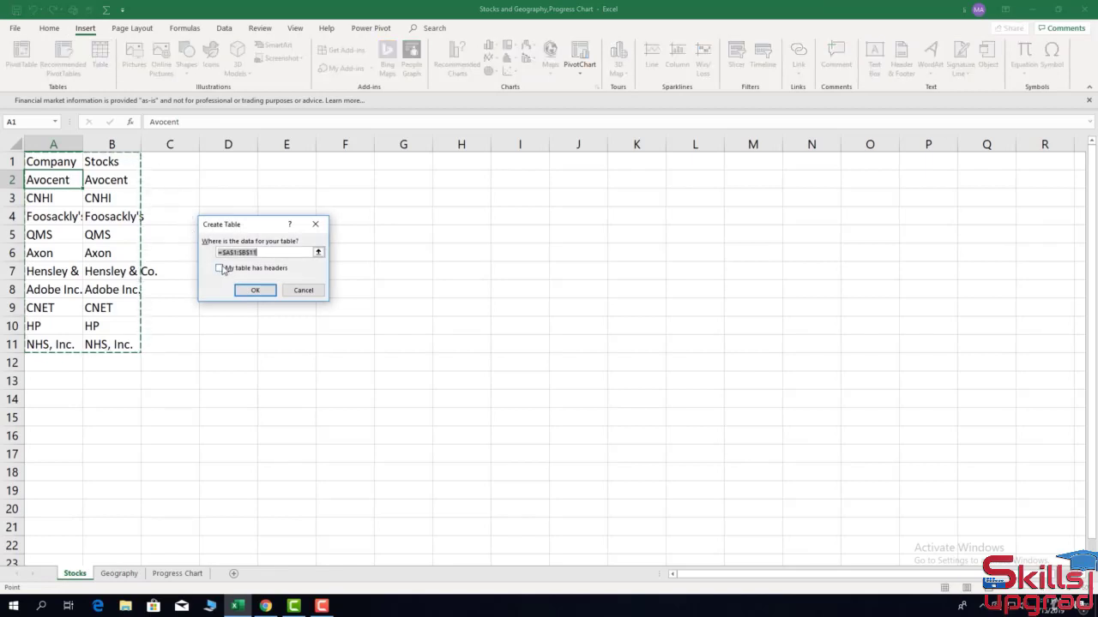
{"action": "left_click", "coordinate": [219, 268]}
{"action": "left_click", "coordinate": [254, 291]}
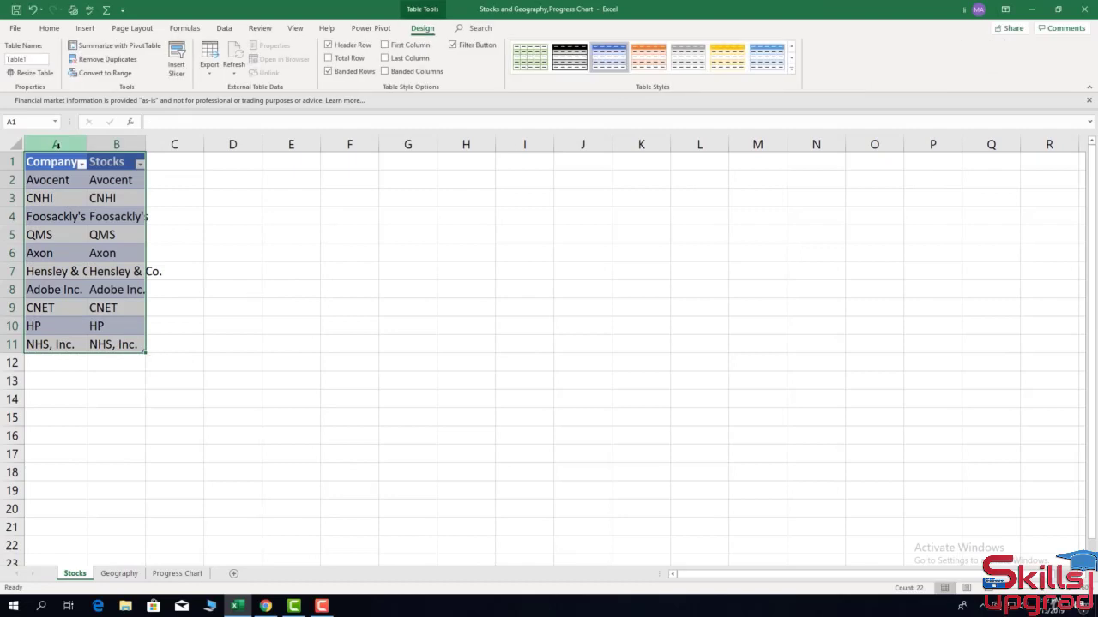
AutoFit the width of columns A and B to their contents.
{"action": "left_click_drag", "start_coordinate": [56, 144], "coordinate": [118, 144]}
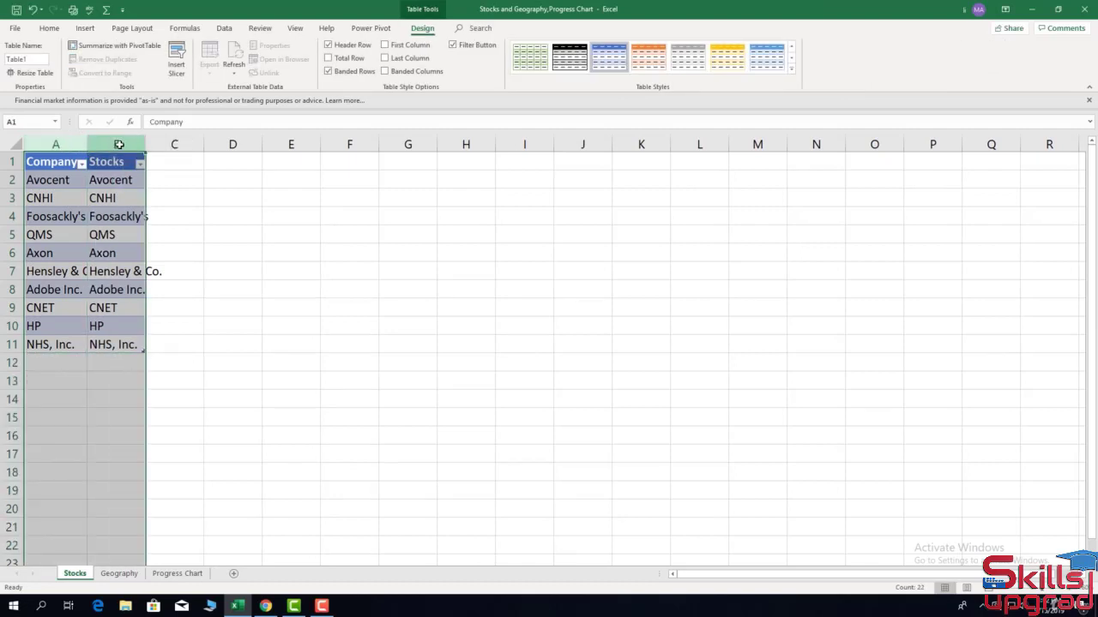
{"action": "left_click", "coordinate": [55, 30]}
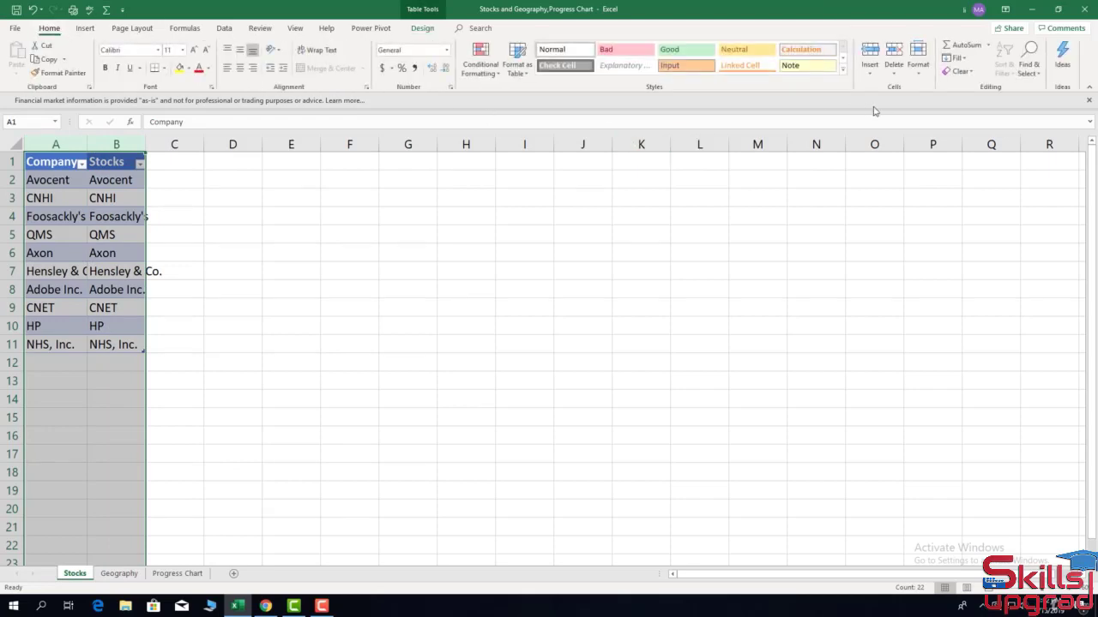
{"action": "left_click", "coordinate": [921, 74]}
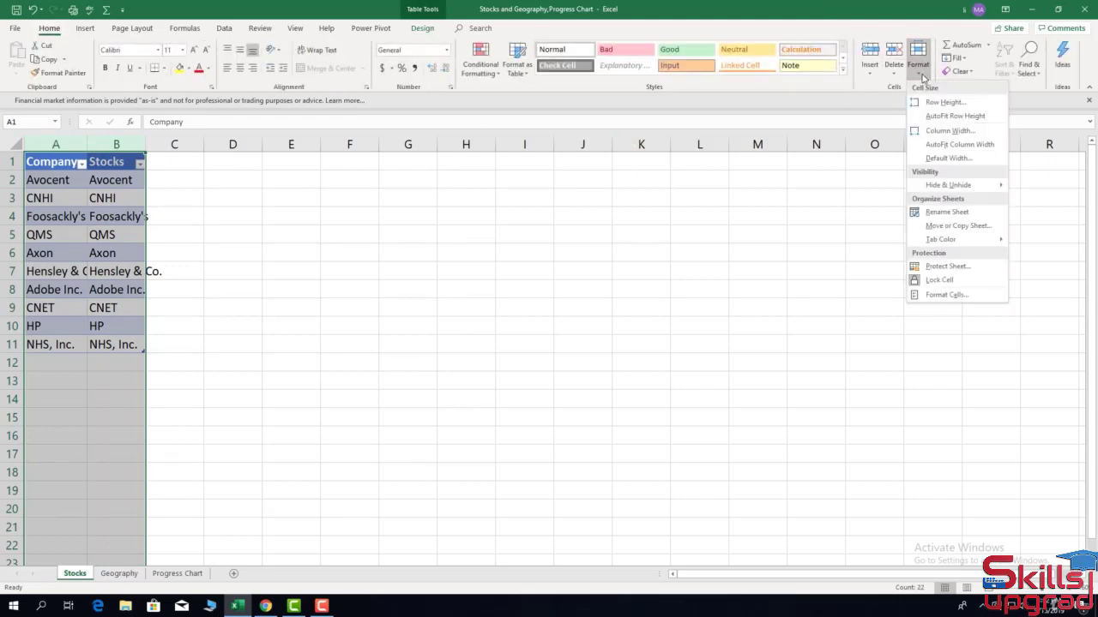
{"action": "left_click", "coordinate": [957, 147]}
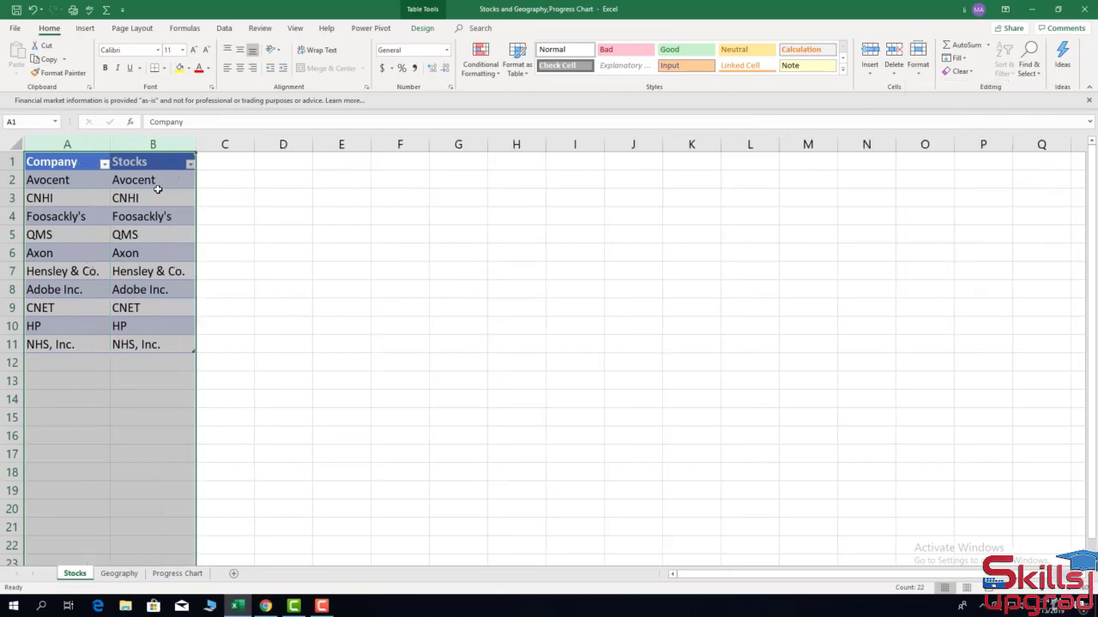
Convert the company names in B2:B11 to the Stocks data type.
{"action": "left_click", "coordinate": [151, 180]}
{"action": "left_click_drag", "start_coordinate": [149, 180], "coordinate": [165, 349]}
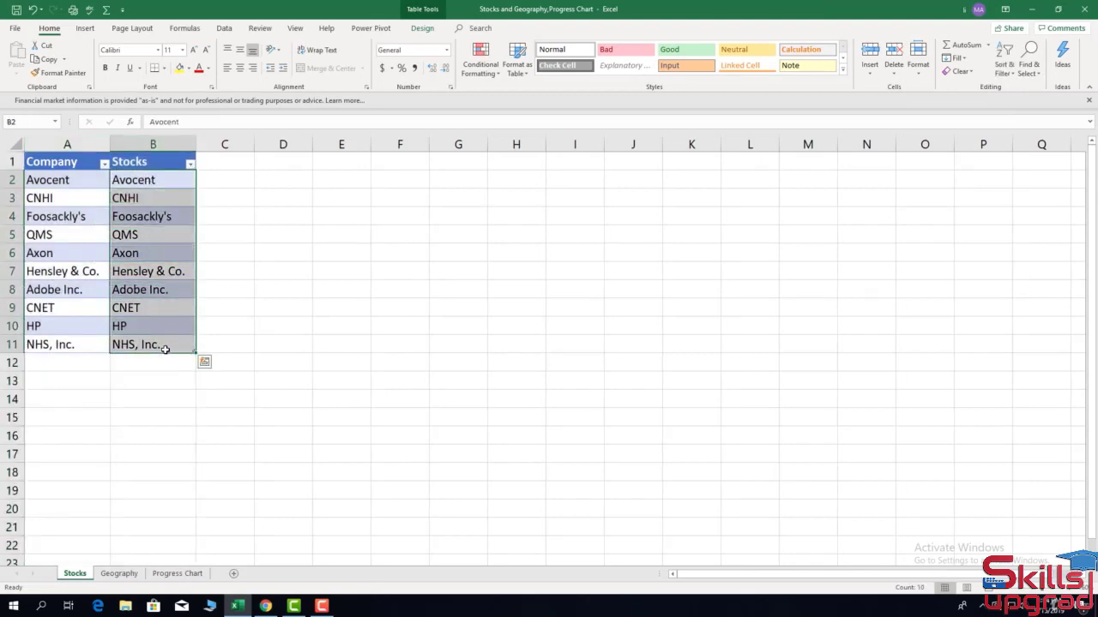
{"action": "left_click", "coordinate": [230, 31]}
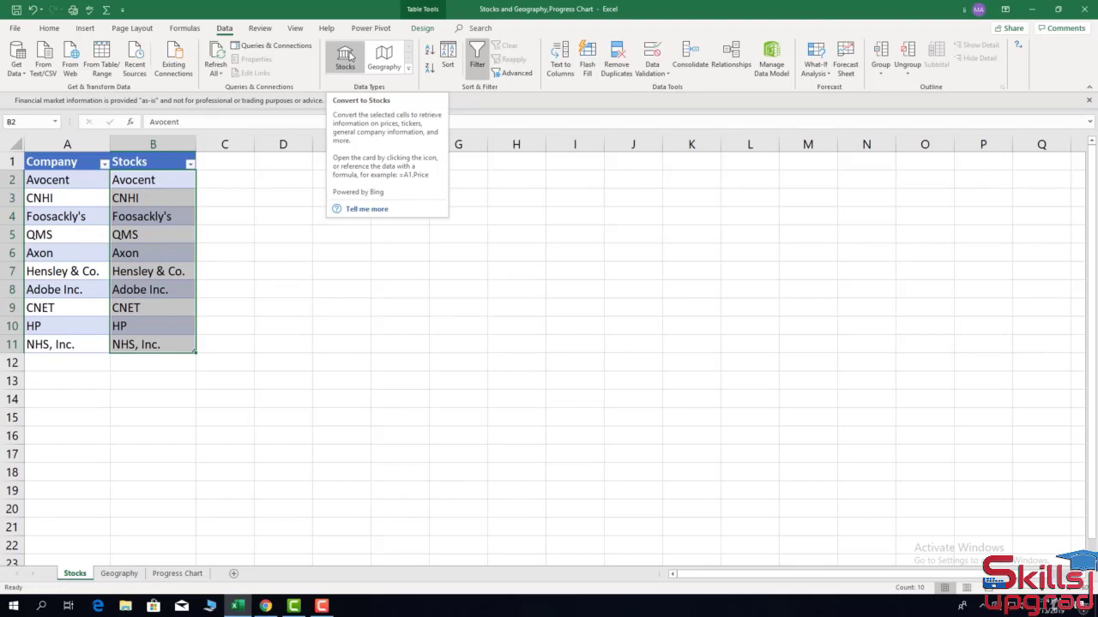
{"action": "left_click", "coordinate": [347, 58]}
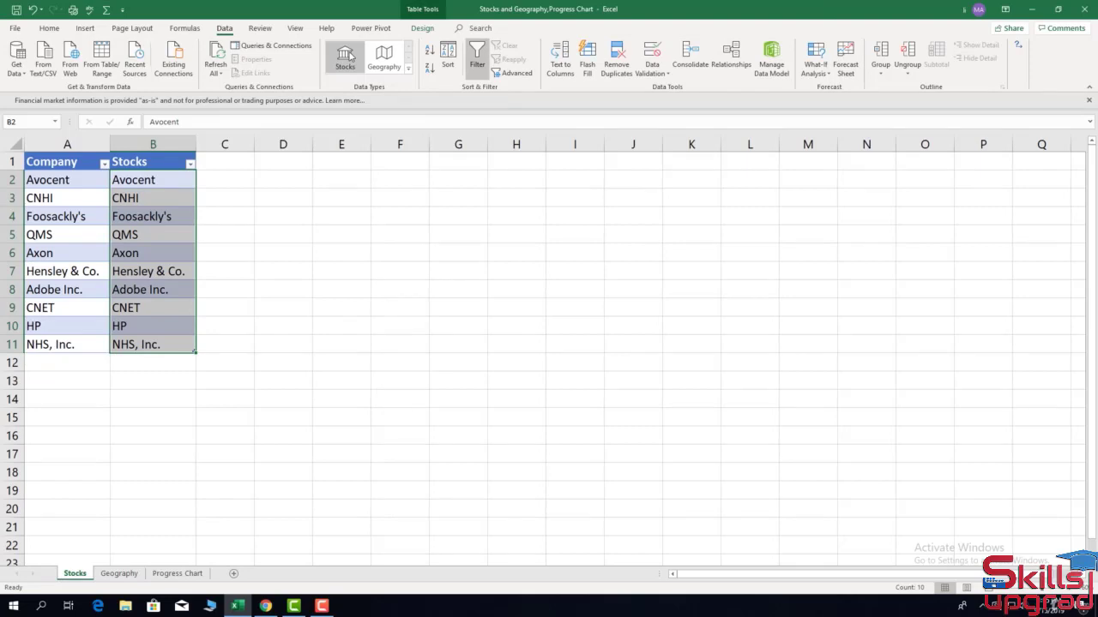
{"action": "left_click", "coordinate": [346, 65]}
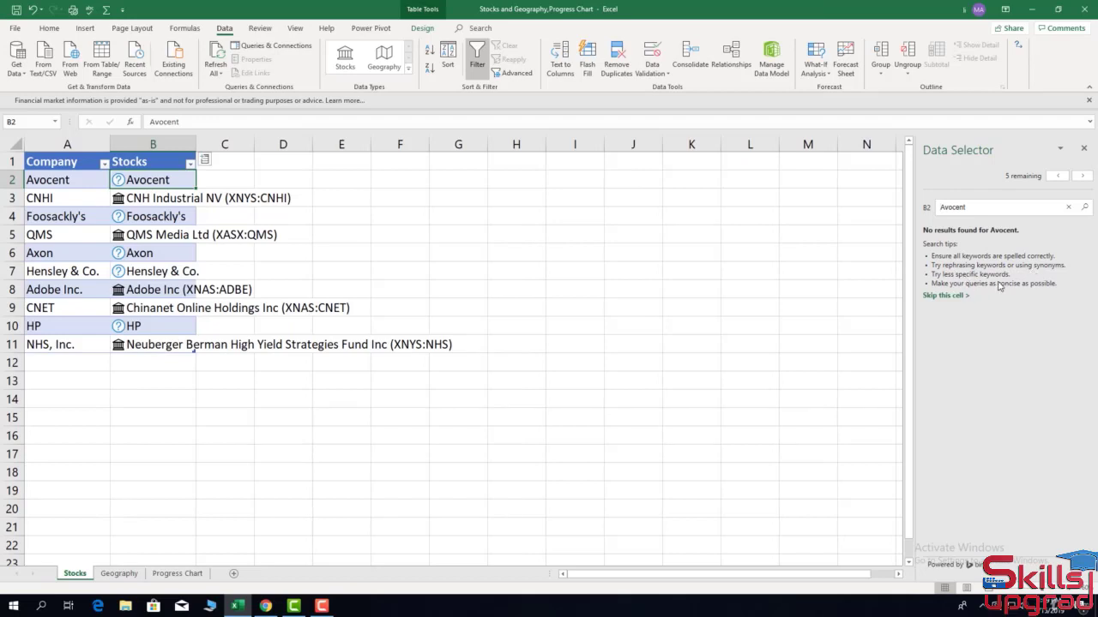
Search for Avocent in the Data Selector and match cell B2 to Avocet Mining PLC, London Stock Exchange: AVM.
{"action": "key", "text": "Return"}
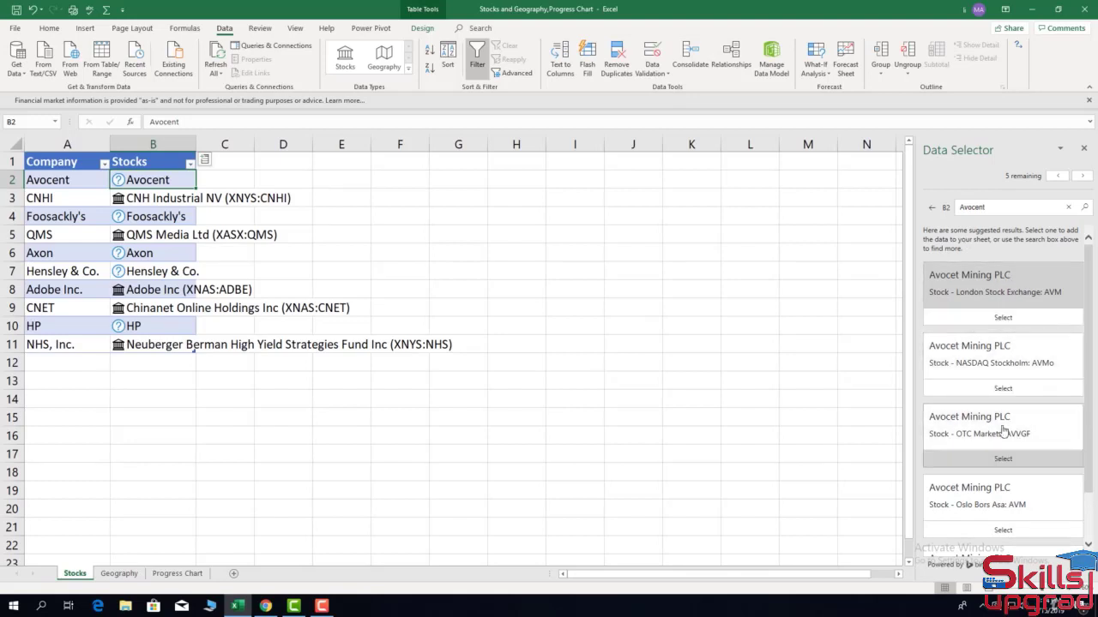
{"action": "scroll", "coordinate": [1008, 391], "scroll_direction": "down", "scroll_amount": 1}
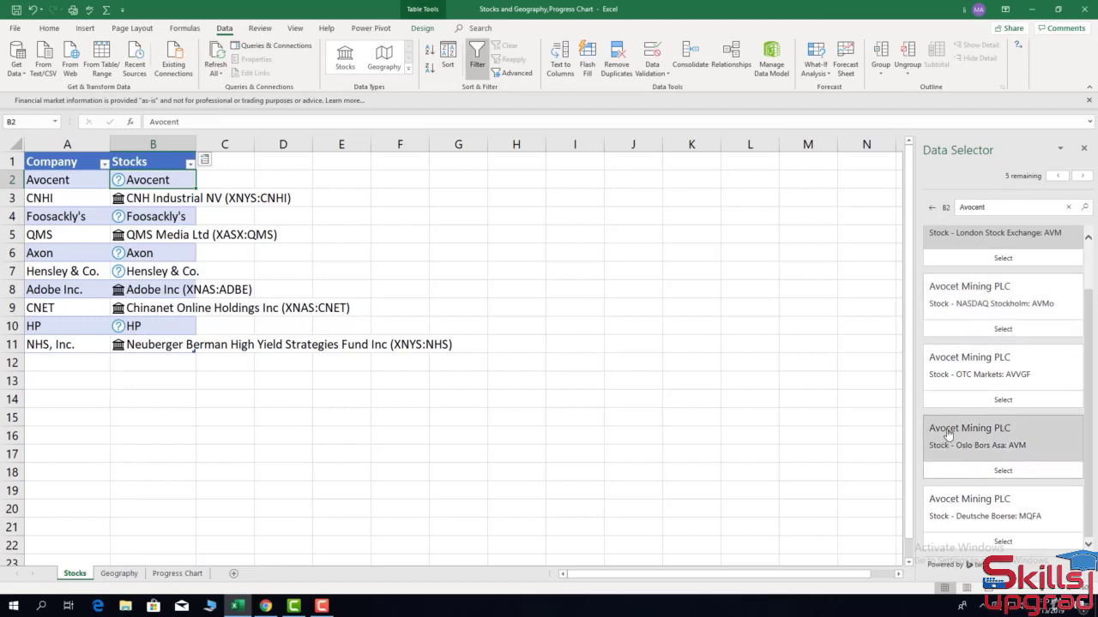
{"action": "scroll", "coordinate": [1042, 348], "scroll_direction": "up", "scroll_amount": 1}
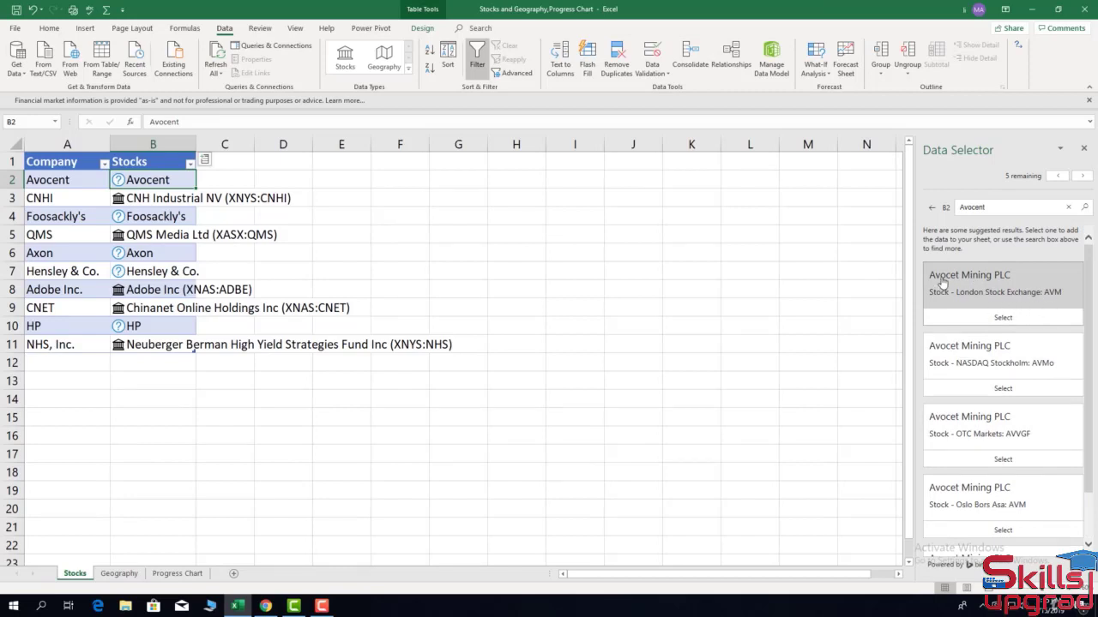
{"action": "left_click", "coordinate": [1003, 317]}
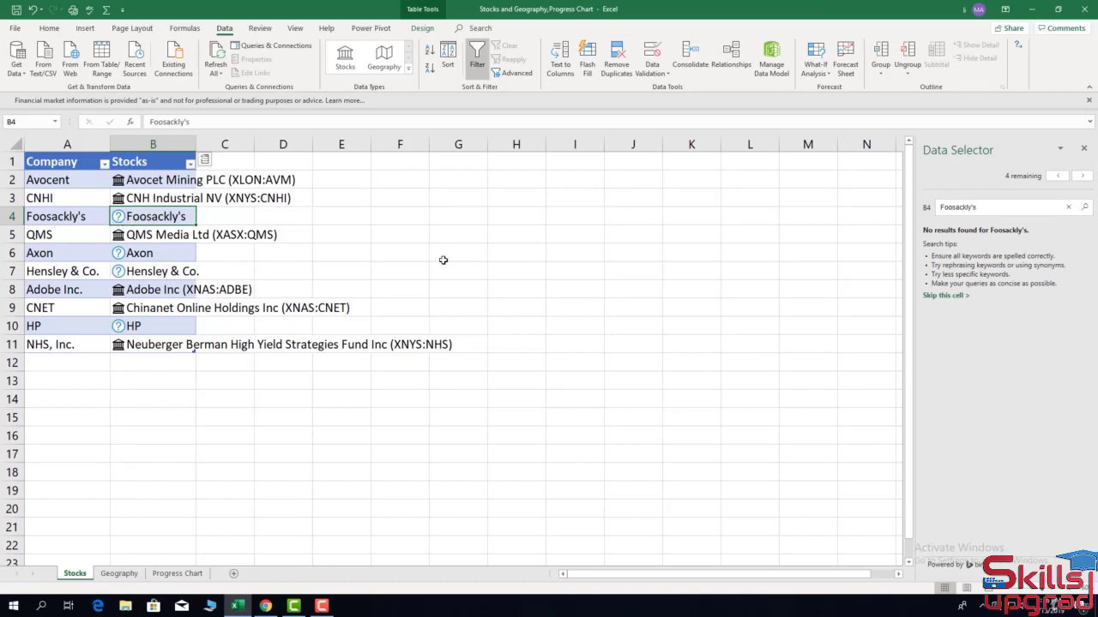
Look for stock matches for the unresolved companies Foosackly's, Axon and Hensley & Co. in the Data Selector.
{"action": "key", "text": "Return"}
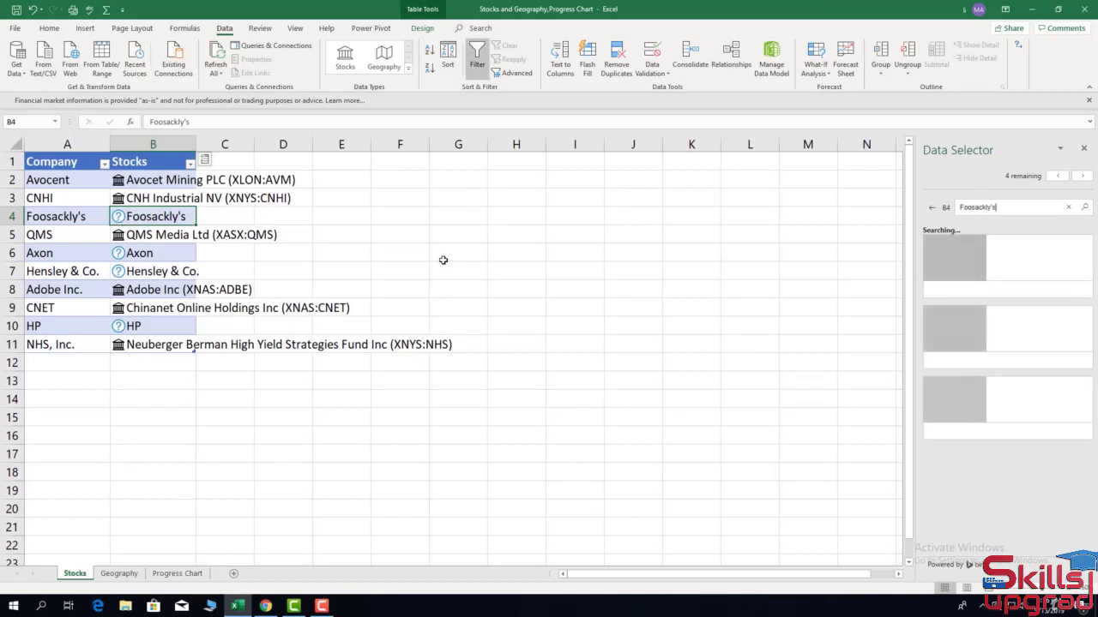
{"action": "key", "text": "Return"}
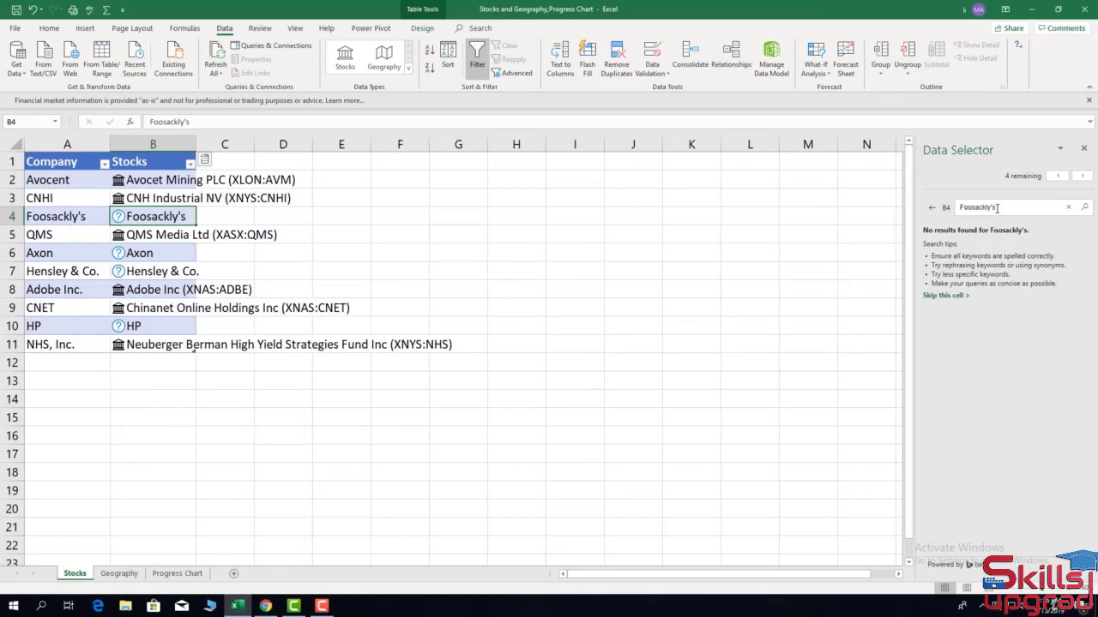
{"action": "left_click", "coordinate": [154, 251]}
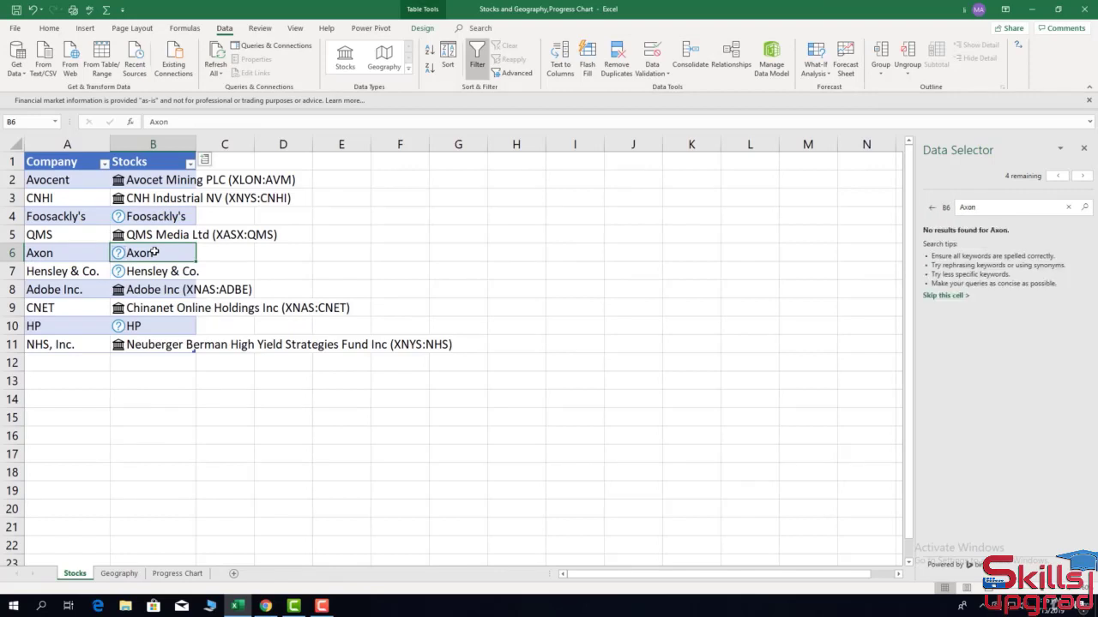
{"action": "left_click", "coordinate": [159, 271]}
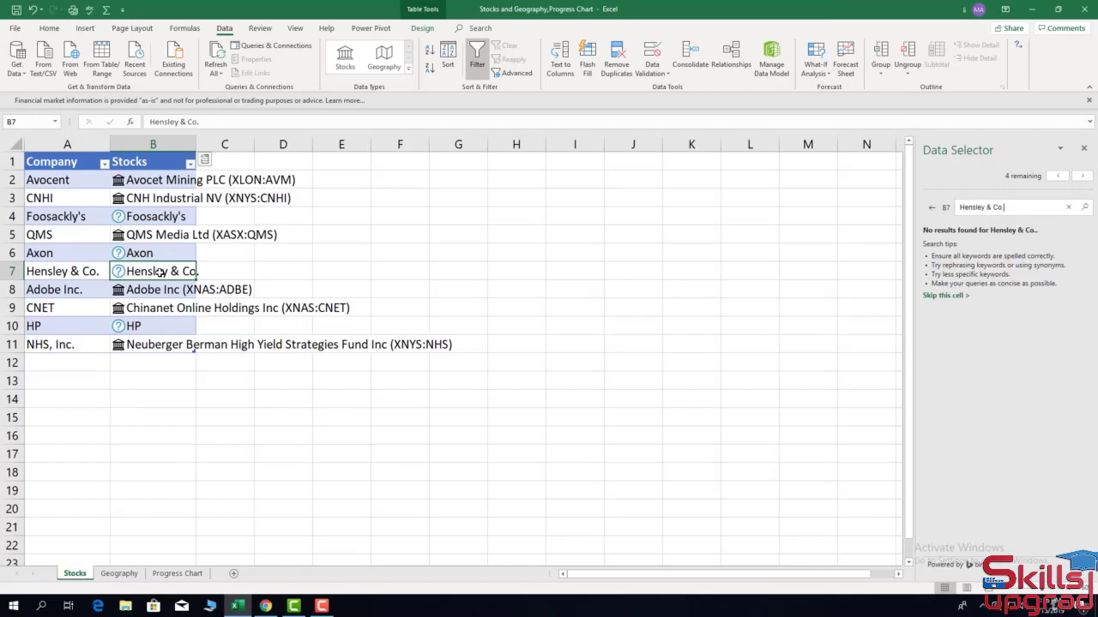
Match HP in cell B10 to the HP Inc stock on the New York Stock Exchange in the Data Selector.
{"action": "left_click", "coordinate": [165, 328]}
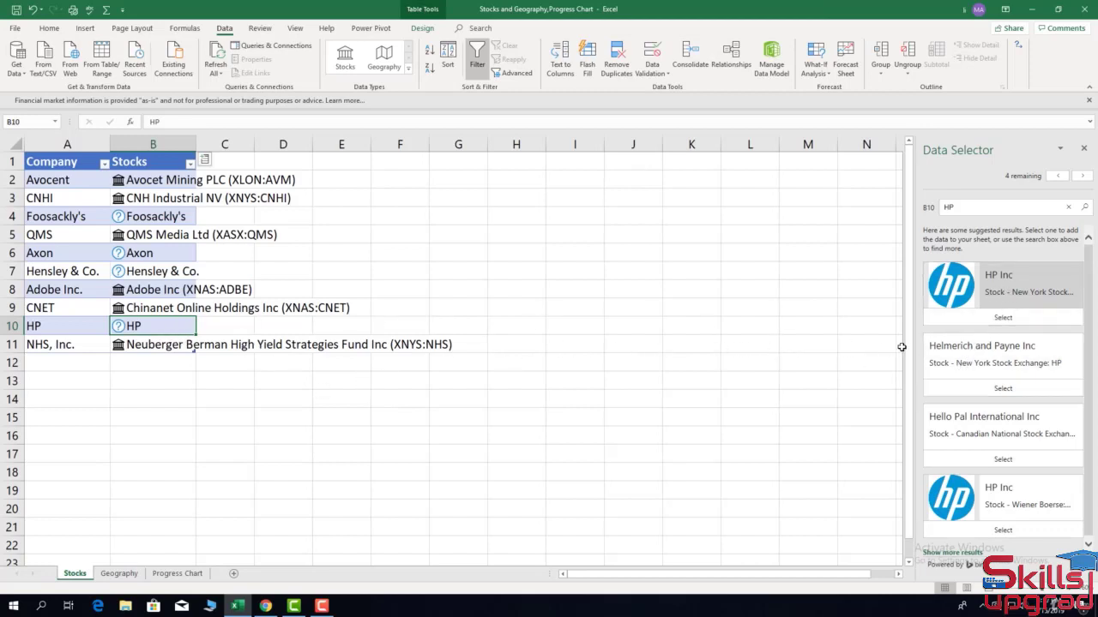
{"action": "left_click", "coordinate": [1026, 319]}
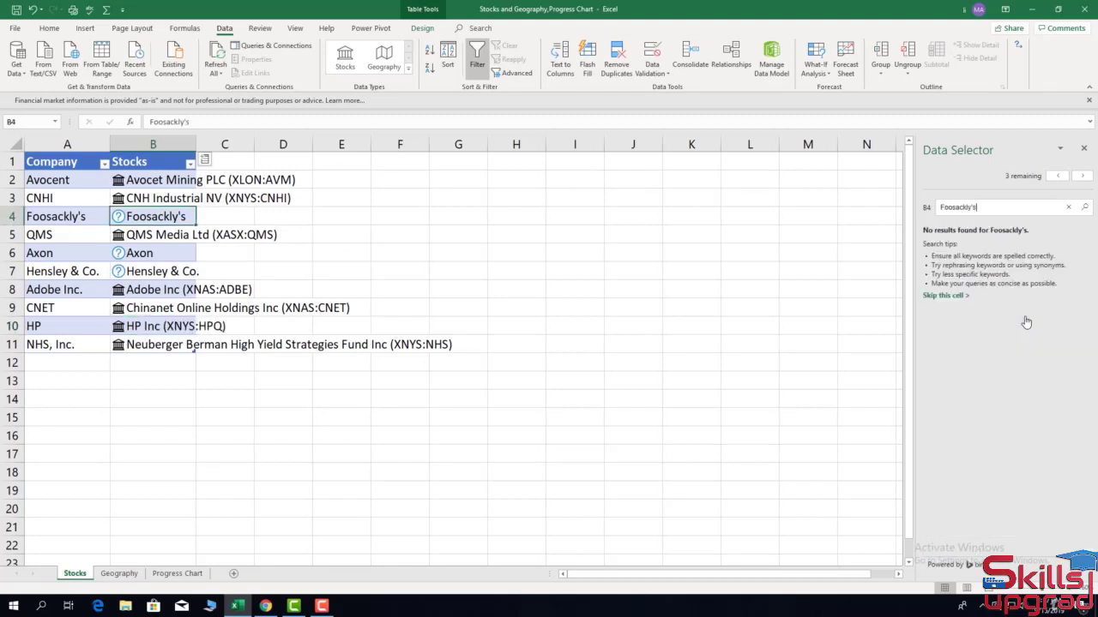
Select the unmatched cell B7, switch to Chrome and open Wikipedia's List of Georgia (U.S. state) companies from the by-state list.
{"action": "left_click", "coordinate": [176, 271]}
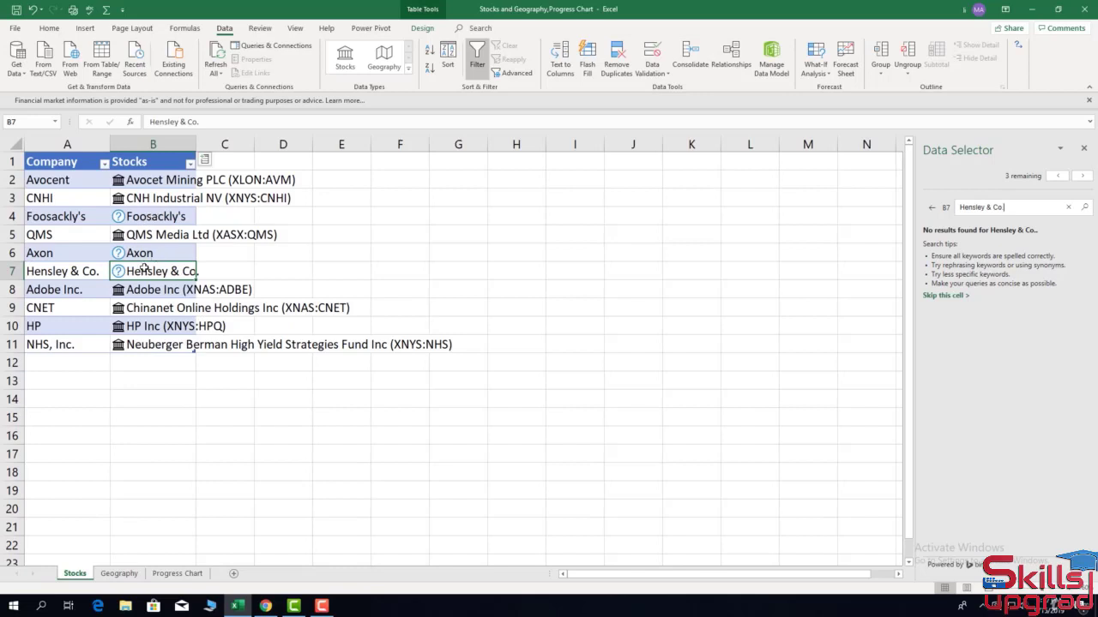
{"action": "key", "text": "BackSpace"}
{"action": "left_click", "coordinate": [273, 612]}
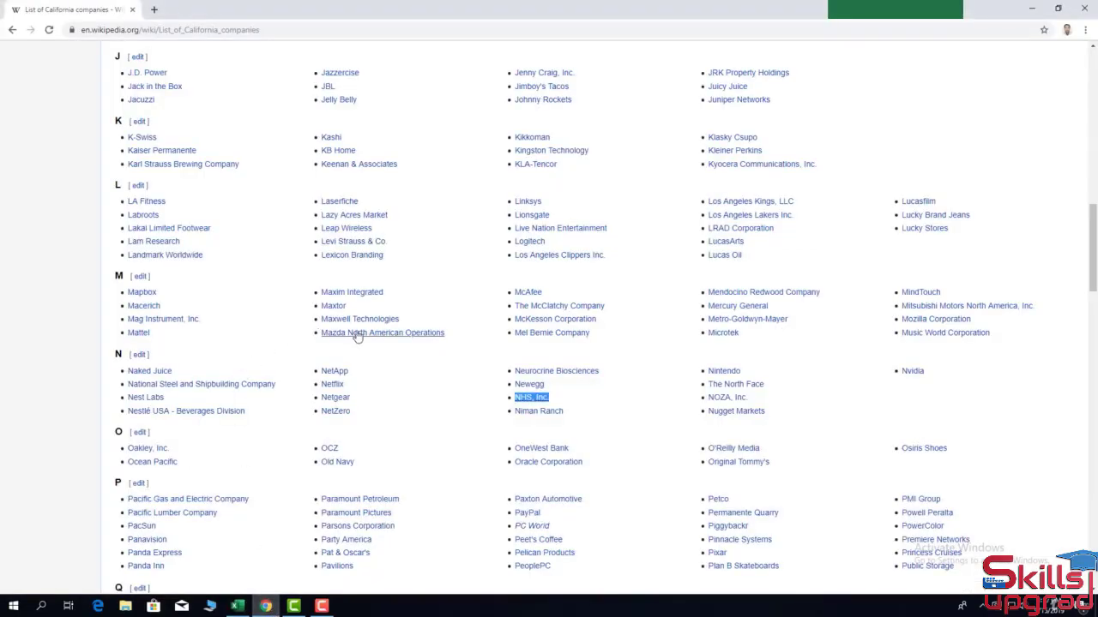
{"action": "left_click", "coordinate": [12, 29]}
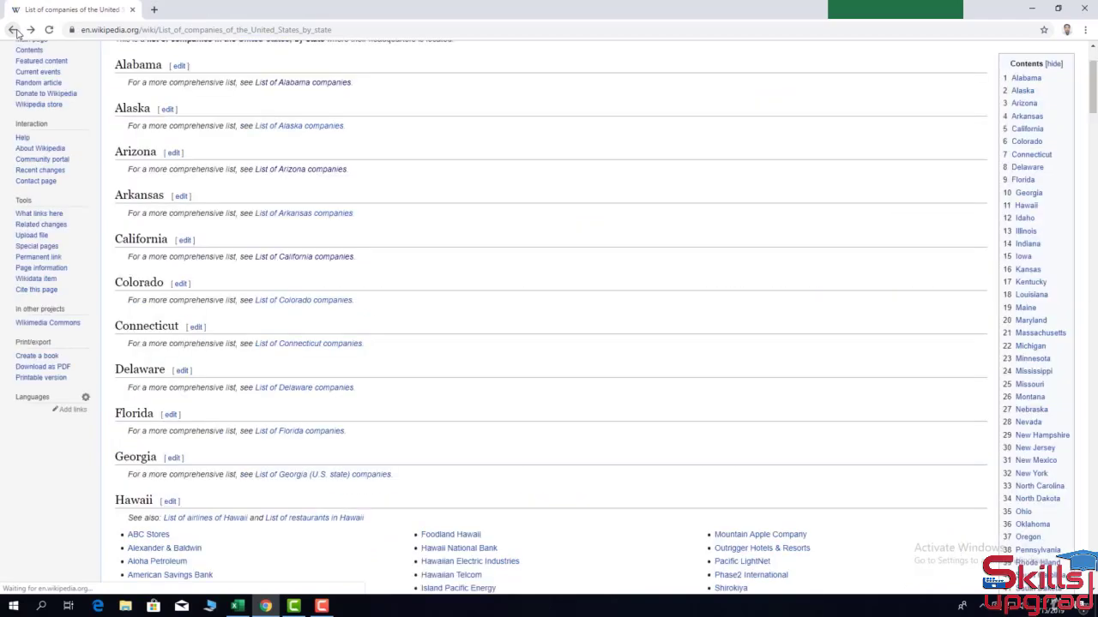
{"action": "scroll", "coordinate": [307, 356], "scroll_direction": "down", "scroll_amount": 2}
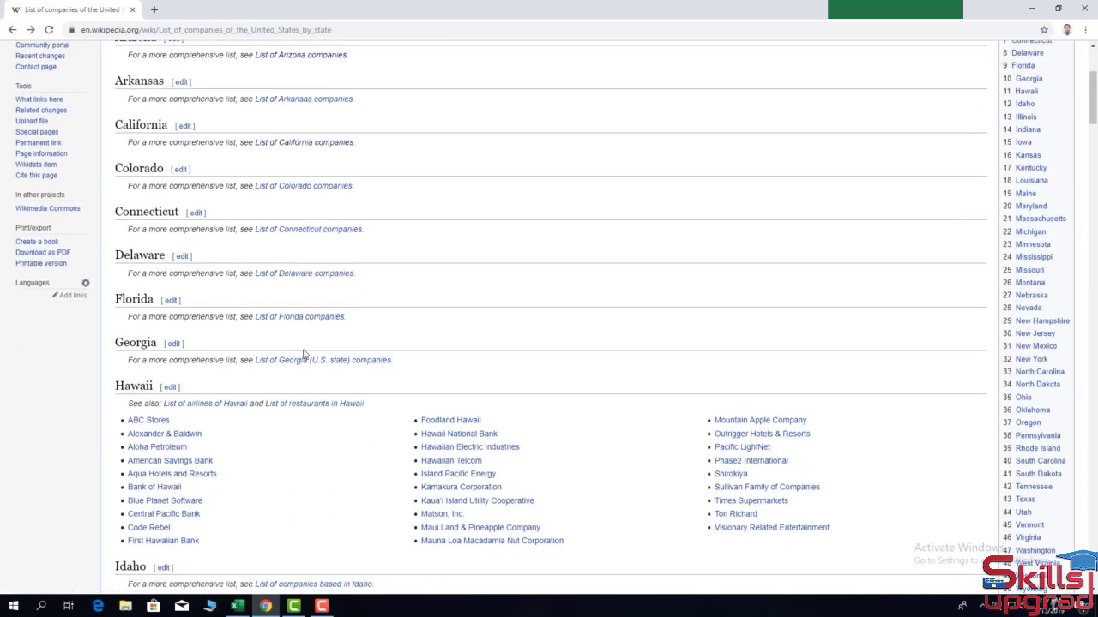
{"action": "left_click", "coordinate": [363, 367]}
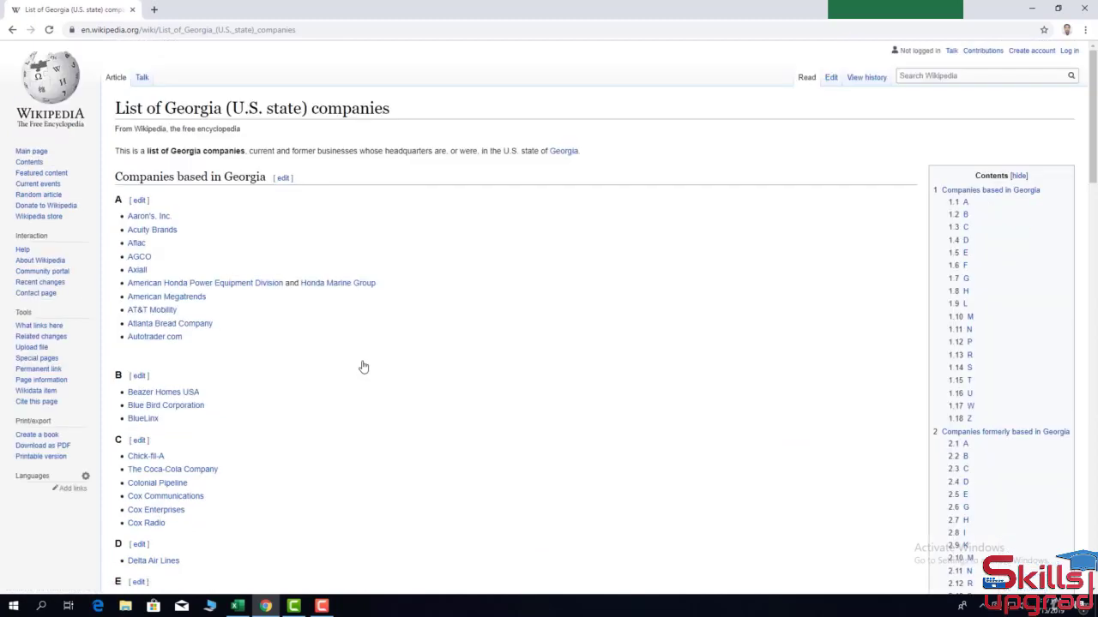
Copy the company name Popeyes from the P section of the Georgia companies list.
{"action": "scroll", "coordinate": [363, 367], "scroll_direction": "down", "scroll_amount": 5}
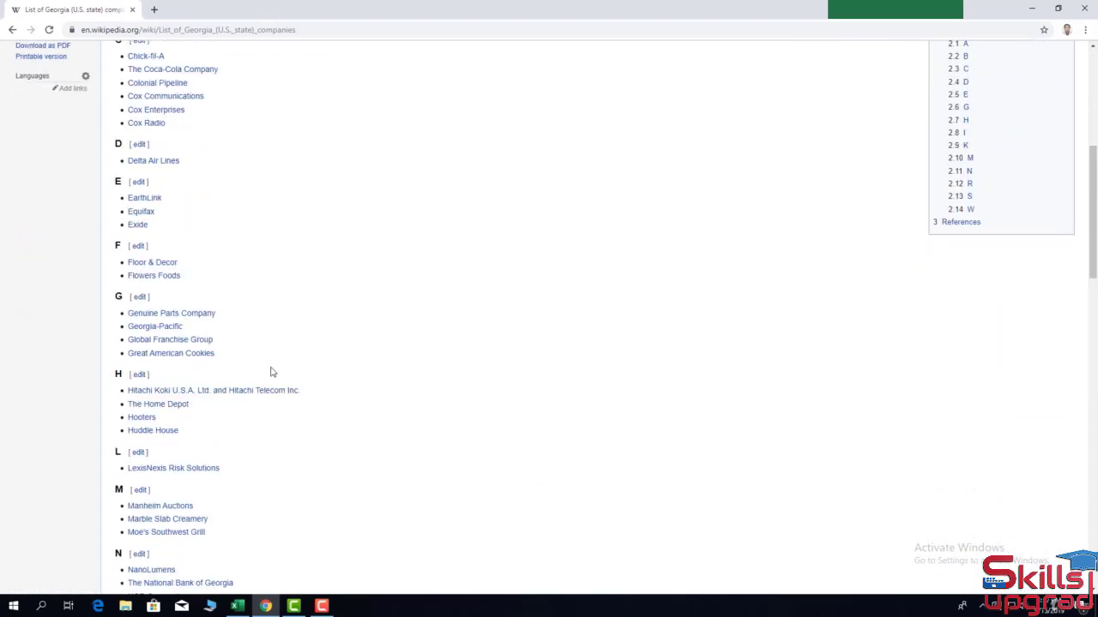
{"action": "scroll", "coordinate": [192, 419], "scroll_direction": "down", "scroll_amount": 3}
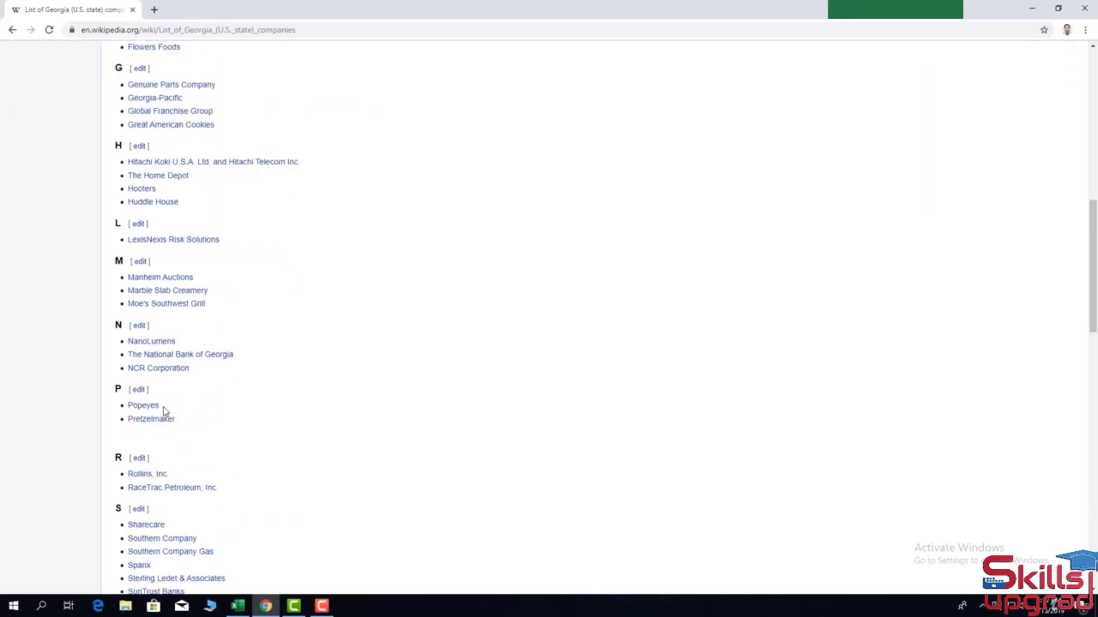
{"action": "left_click_drag", "start_coordinate": [165, 411], "coordinate": [128, 408]}
{"action": "key", "text": "ctrl+c"}
{"action": "right_click", "coordinate": [147, 413]}
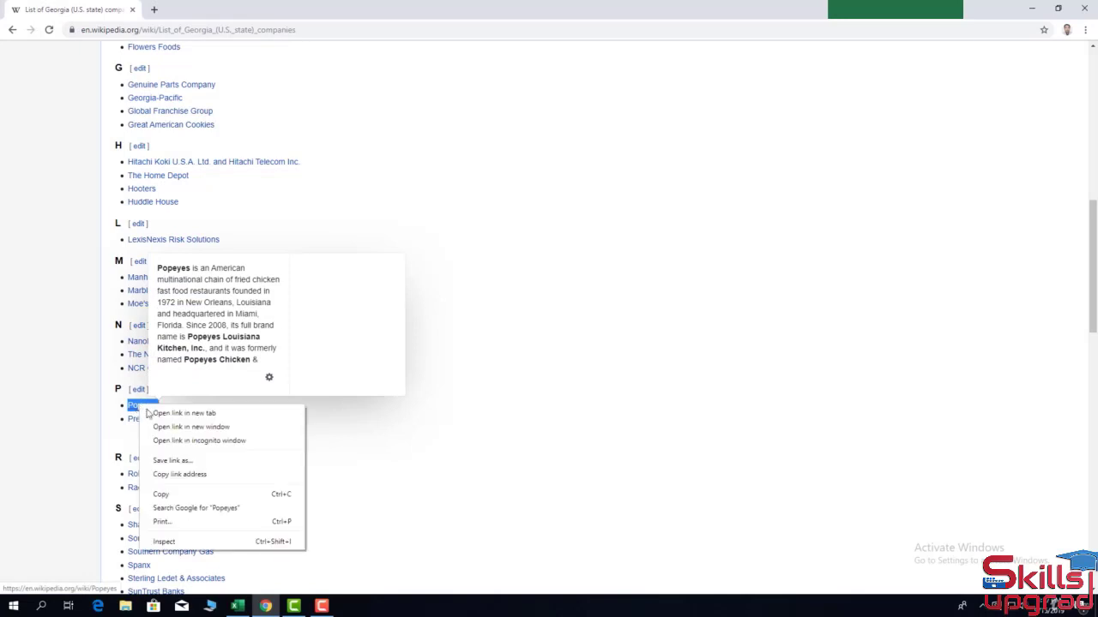
{"action": "left_click", "coordinate": [177, 496]}
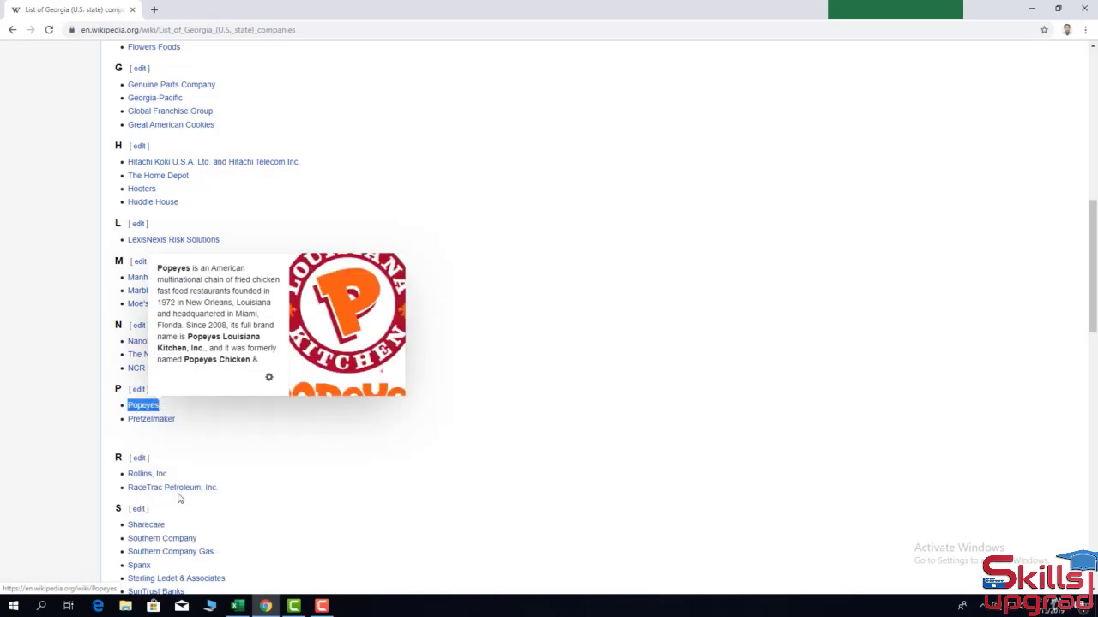
Switch to Excel, paste Popeyes over cell B7 and try to convert it to the Stocks data type.
{"action": "left_click", "coordinate": [238, 606]}
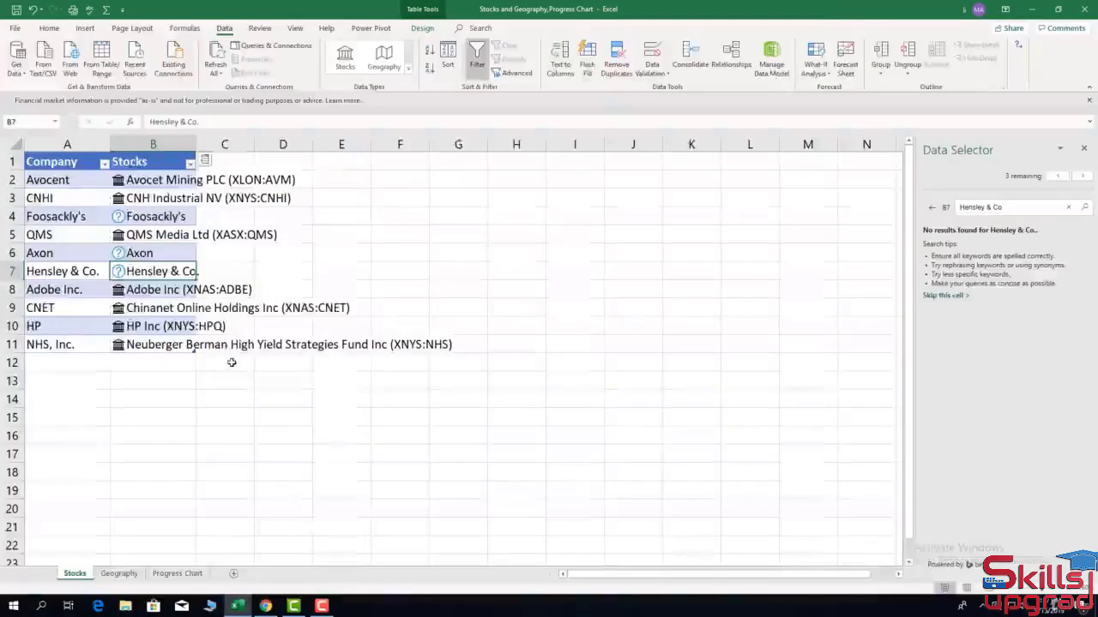
{"action": "right_click", "coordinate": [175, 273]}
{"action": "left_click", "coordinate": [215, 323]}
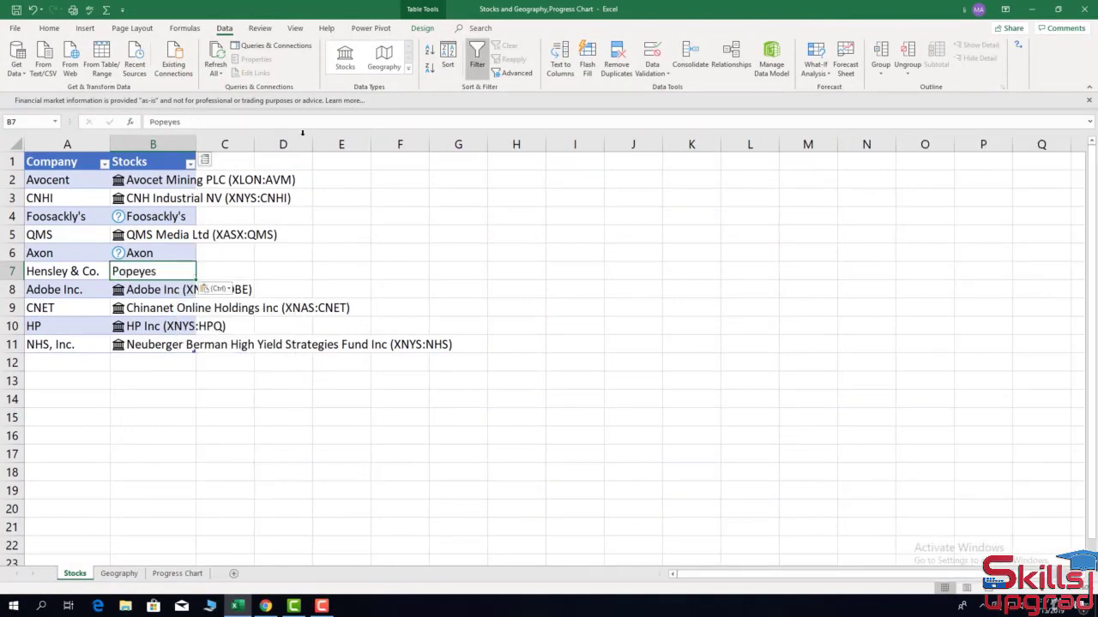
{"action": "left_click", "coordinate": [345, 65]}
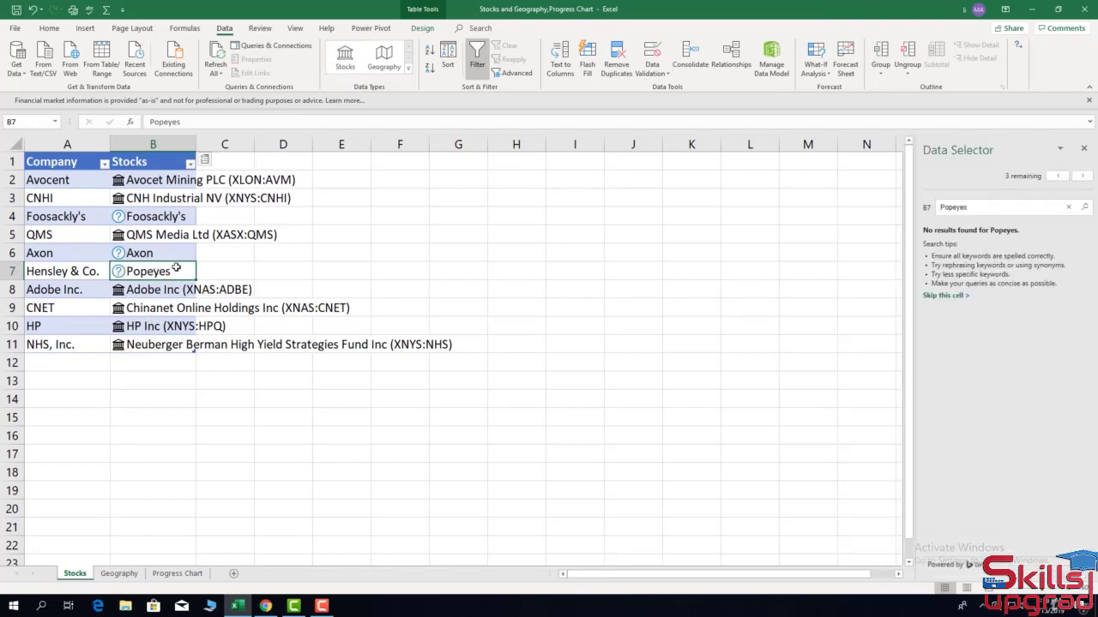
Switch to Chrome, skim the rest of the Georgia list and open Wikipedia's List of Illinois companies from the by-state list.
{"action": "left_click", "coordinate": [265, 606]}
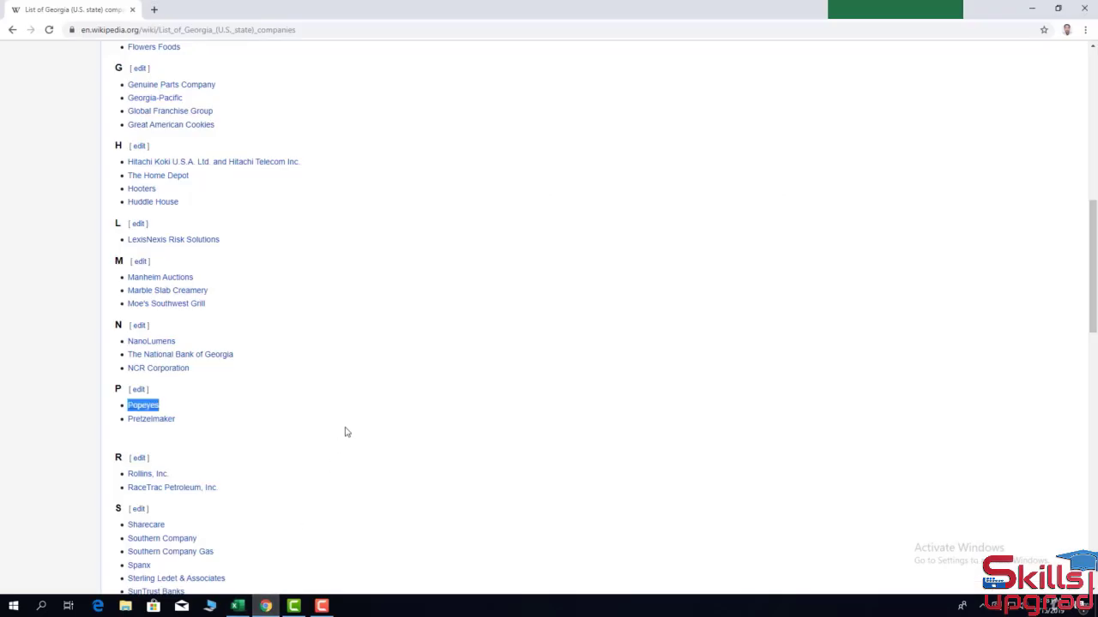
{"action": "scroll", "coordinate": [346, 432], "scroll_direction": "down", "scroll_amount": 3}
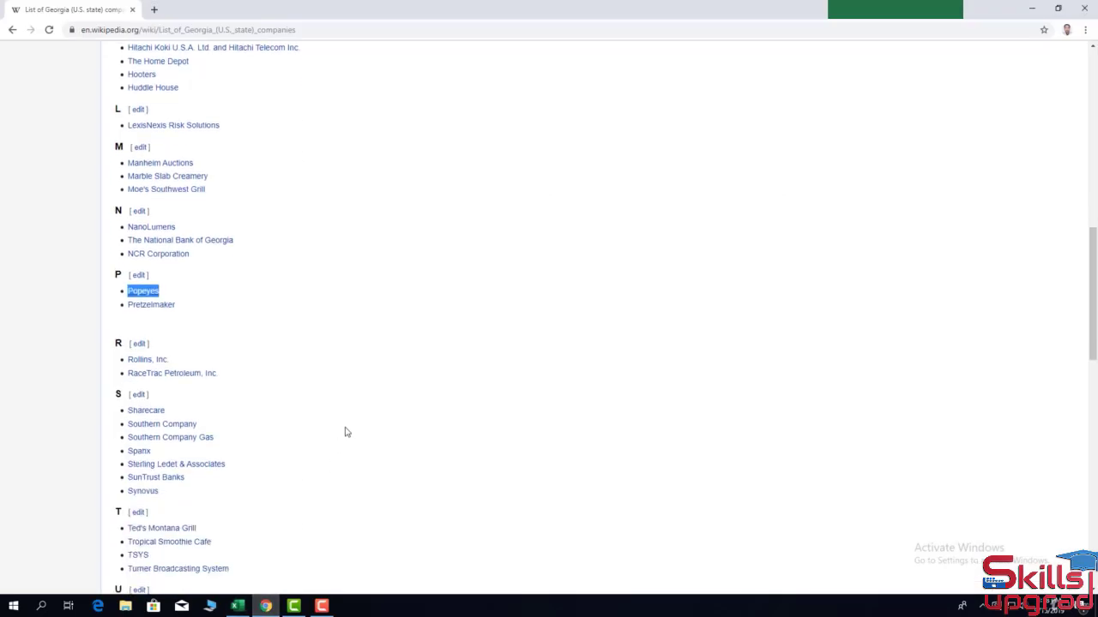
{"action": "scroll", "coordinate": [346, 432], "scroll_direction": "down", "scroll_amount": 4}
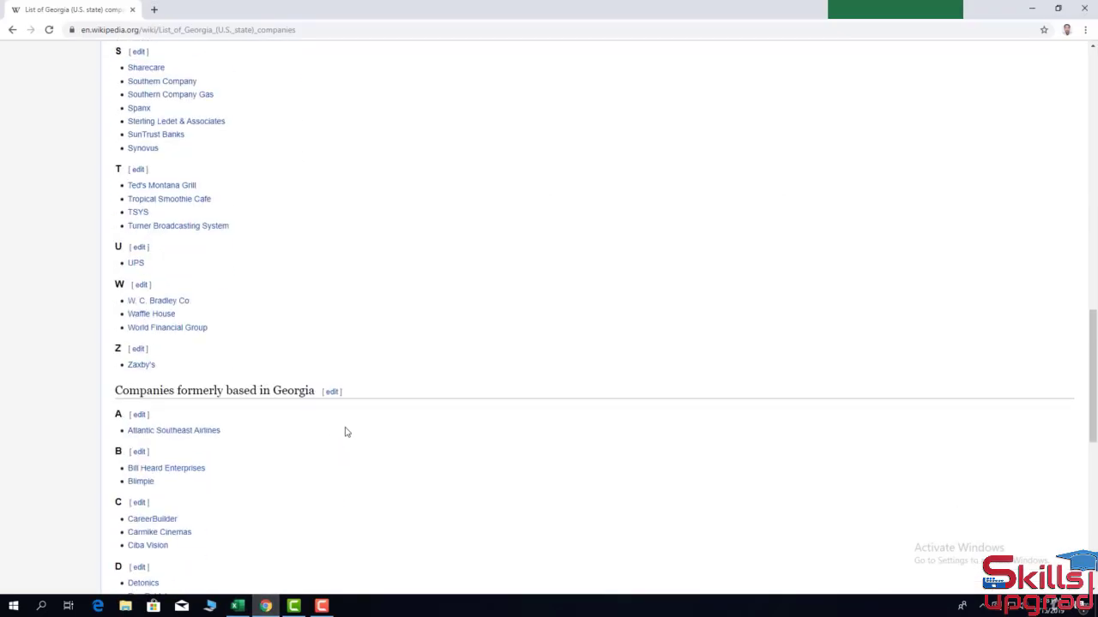
{"action": "scroll", "coordinate": [347, 432], "scroll_direction": "down", "scroll_amount": 3}
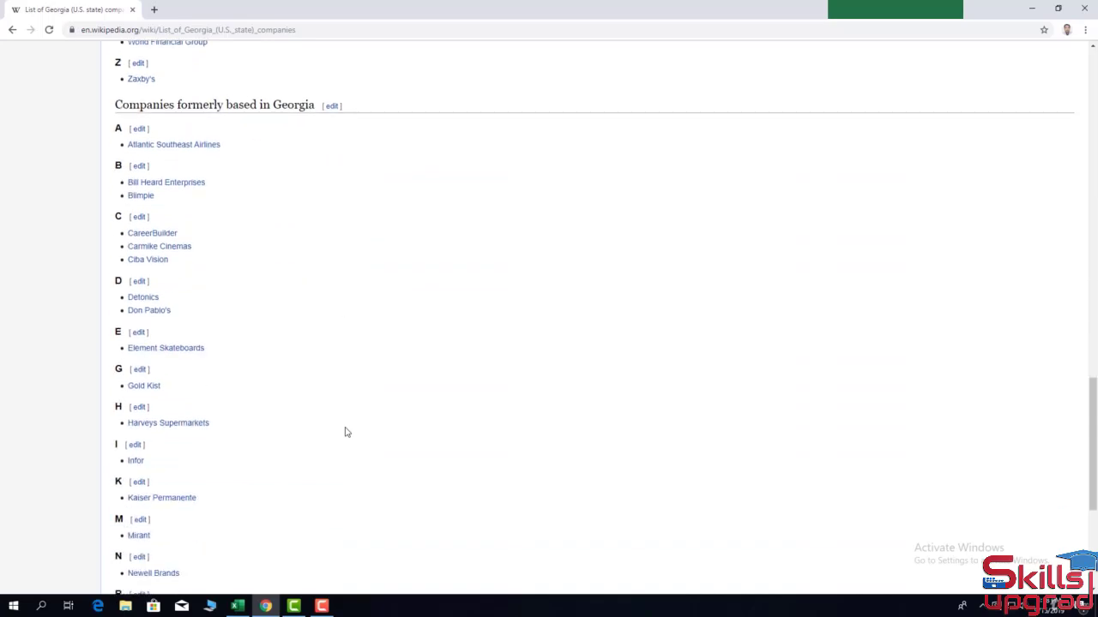
{"action": "scroll", "coordinate": [347, 432], "scroll_direction": "down", "scroll_amount": 1}
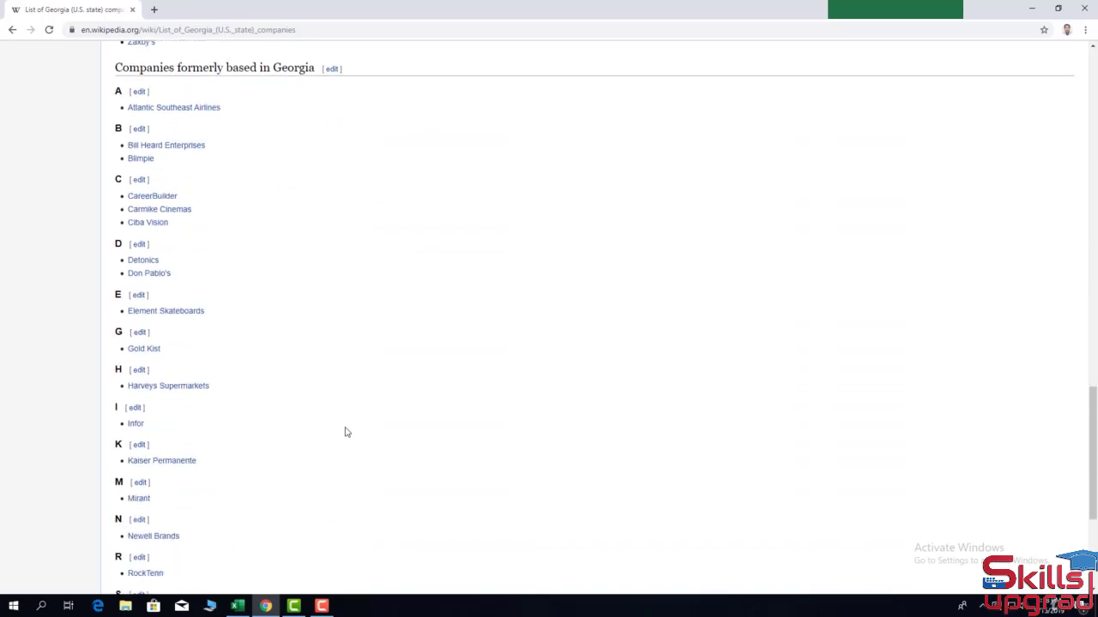
{"action": "left_click", "coordinate": [12, 31]}
{"action": "scroll", "coordinate": [451, 295], "scroll_direction": "down", "scroll_amount": 1}
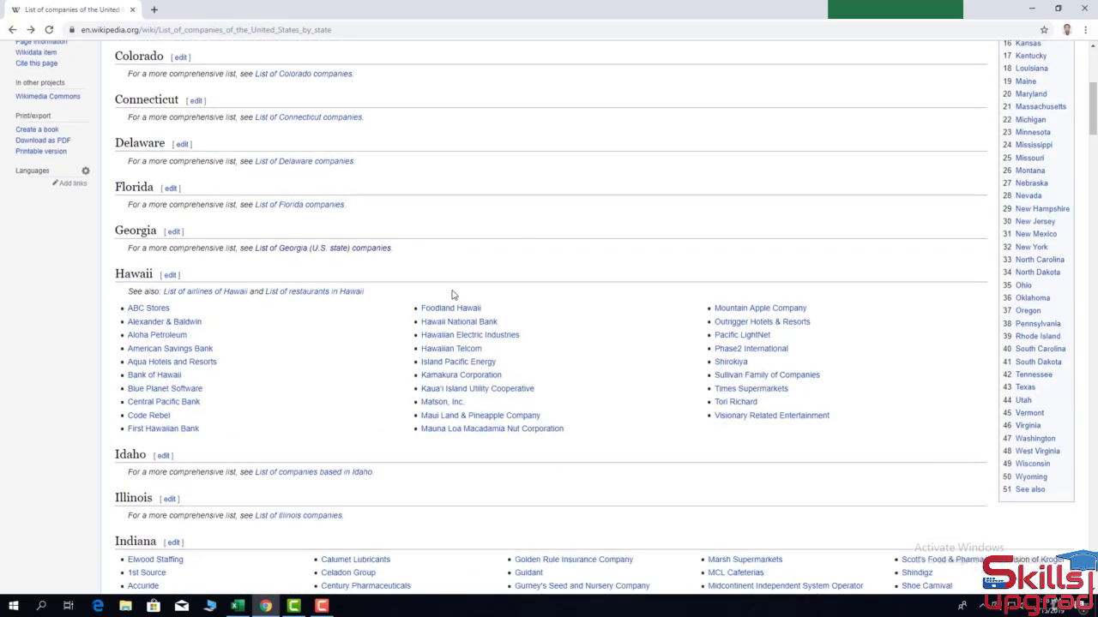
{"action": "scroll", "coordinate": [262, 353], "scroll_direction": "down", "scroll_amount": 2}
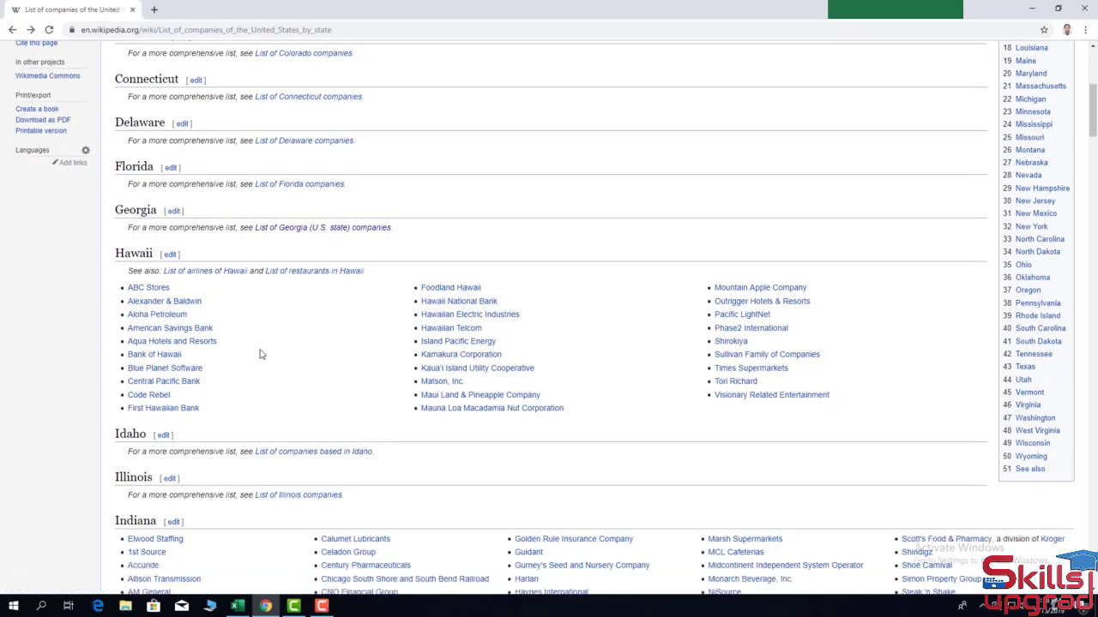
{"action": "scroll", "coordinate": [262, 354], "scroll_direction": "down", "scroll_amount": 1}
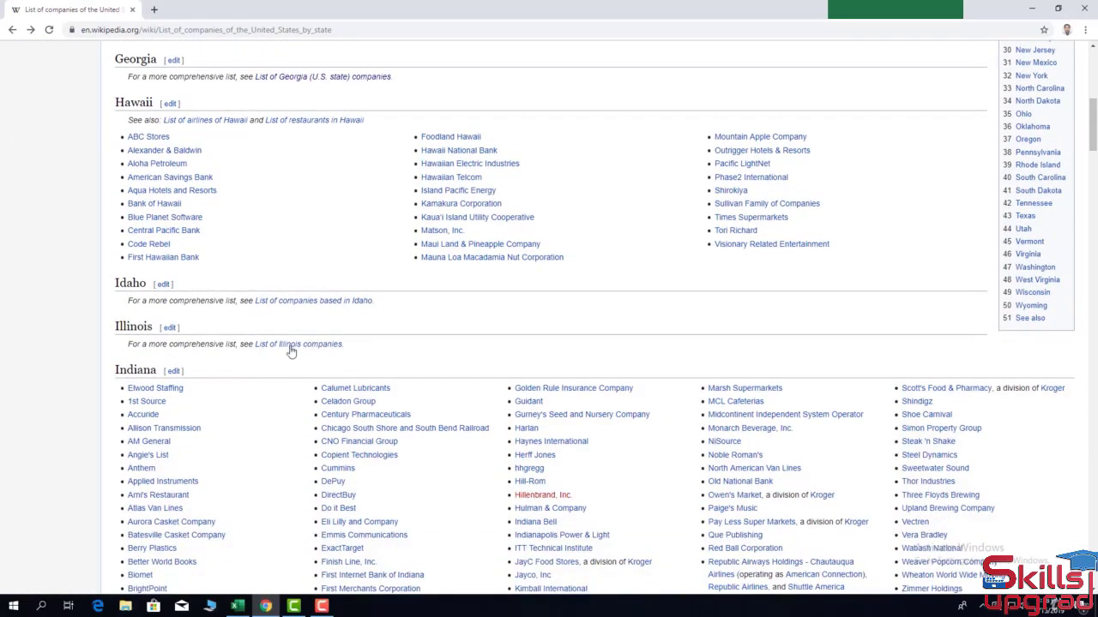
{"action": "left_click", "coordinate": [296, 346]}
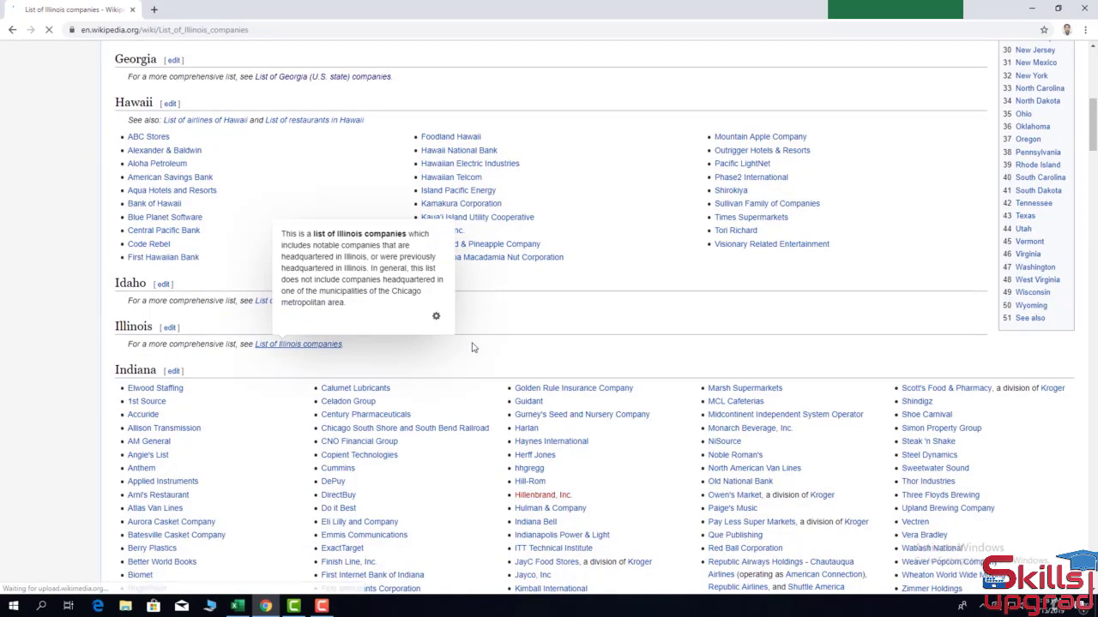
Copy the company name Cars.com from the C section of the Illinois companies list.
{"action": "scroll", "coordinate": [473, 347], "scroll_direction": "down", "scroll_amount": 3}
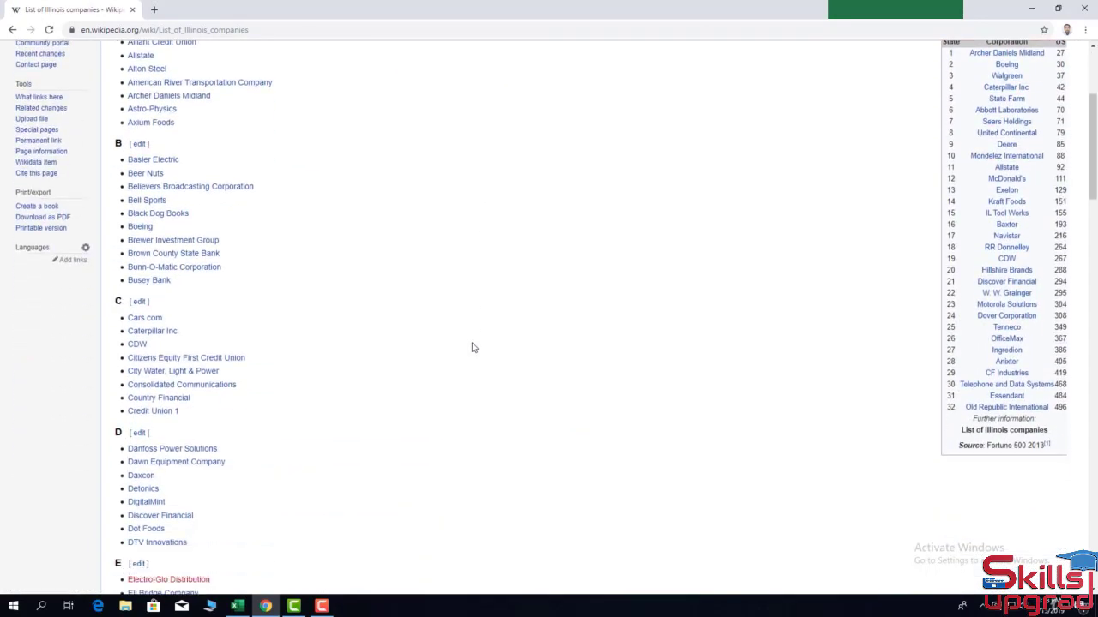
{"action": "scroll", "coordinate": [472, 347], "scroll_direction": "down", "scroll_amount": 2}
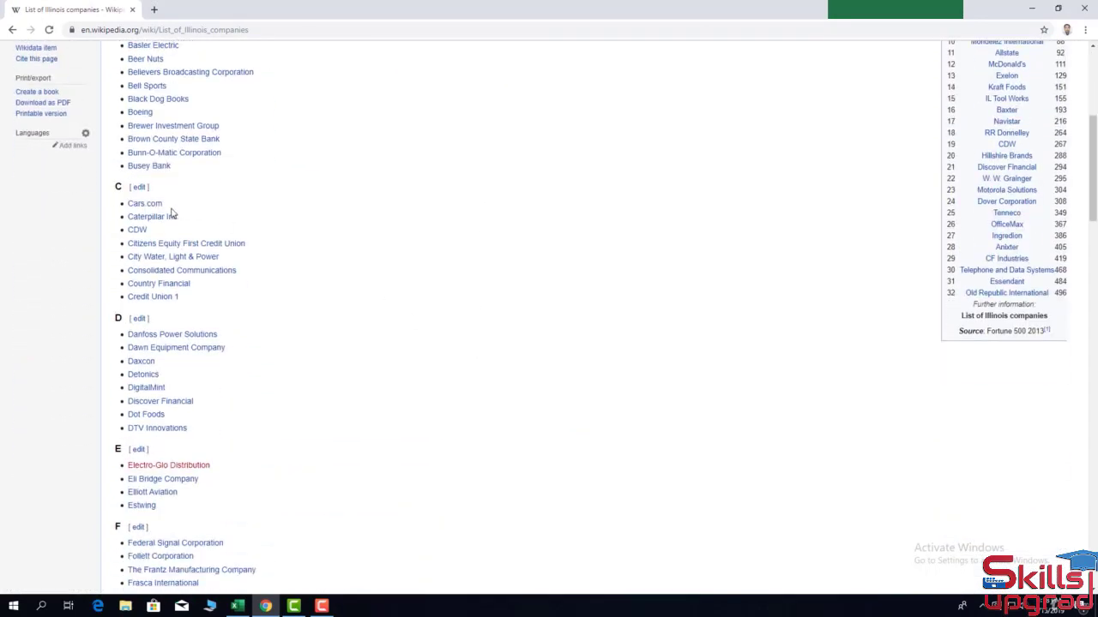
{"action": "left_click_drag", "start_coordinate": [162, 205], "coordinate": [129, 203]}
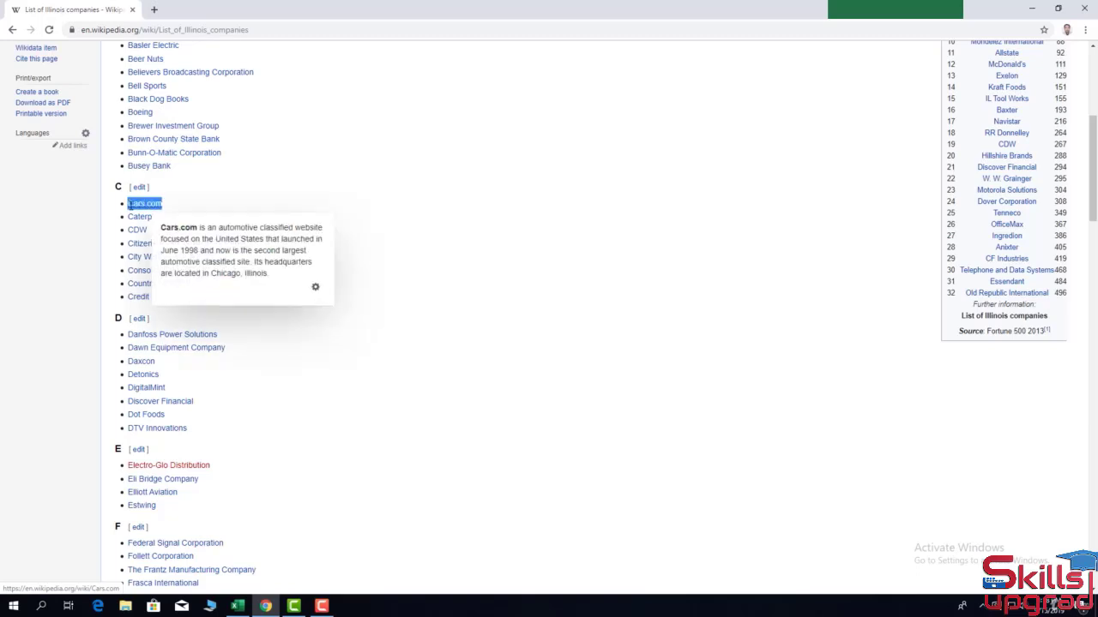
{"action": "right_click", "coordinate": [140, 205]}
{"action": "left_click", "coordinate": [162, 300]}
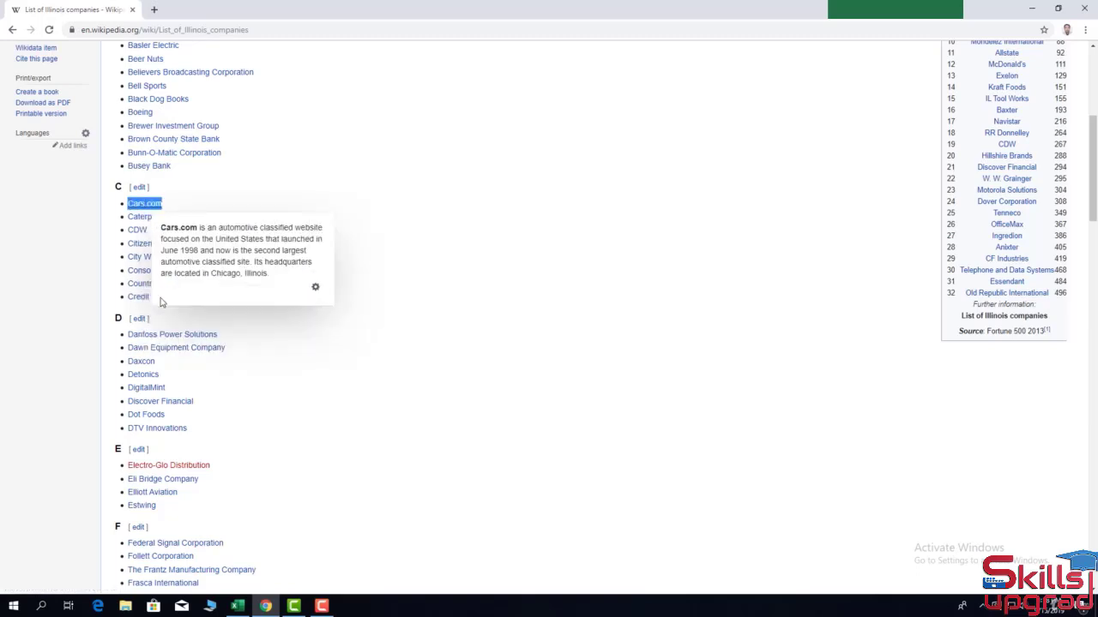
Switch to Excel and paste Cars.com over cells B7 and A7, converting B7 to the Stocks data type.
{"action": "left_click", "coordinate": [237, 606]}
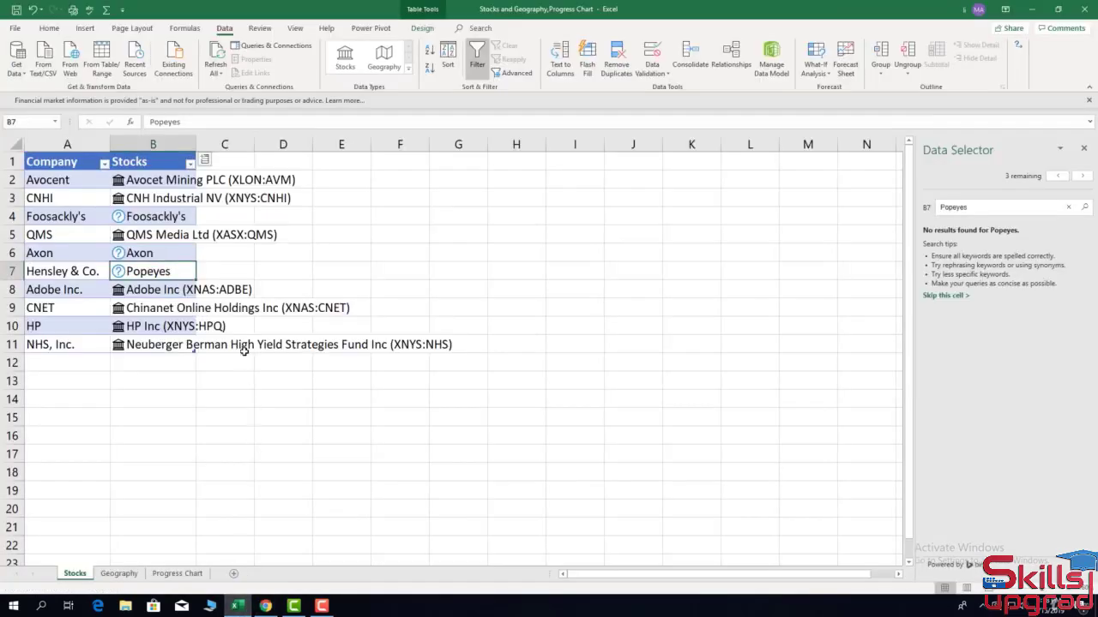
{"action": "right_click", "coordinate": [183, 275]}
{"action": "left_click", "coordinate": [228, 330]}
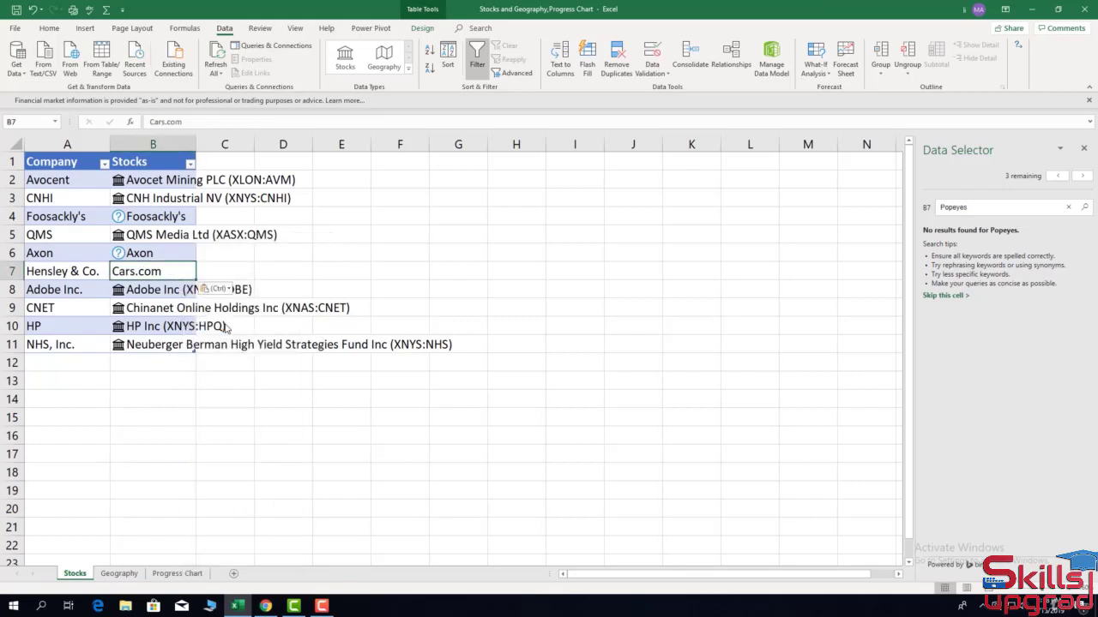
{"action": "left_click", "coordinate": [344, 62]}
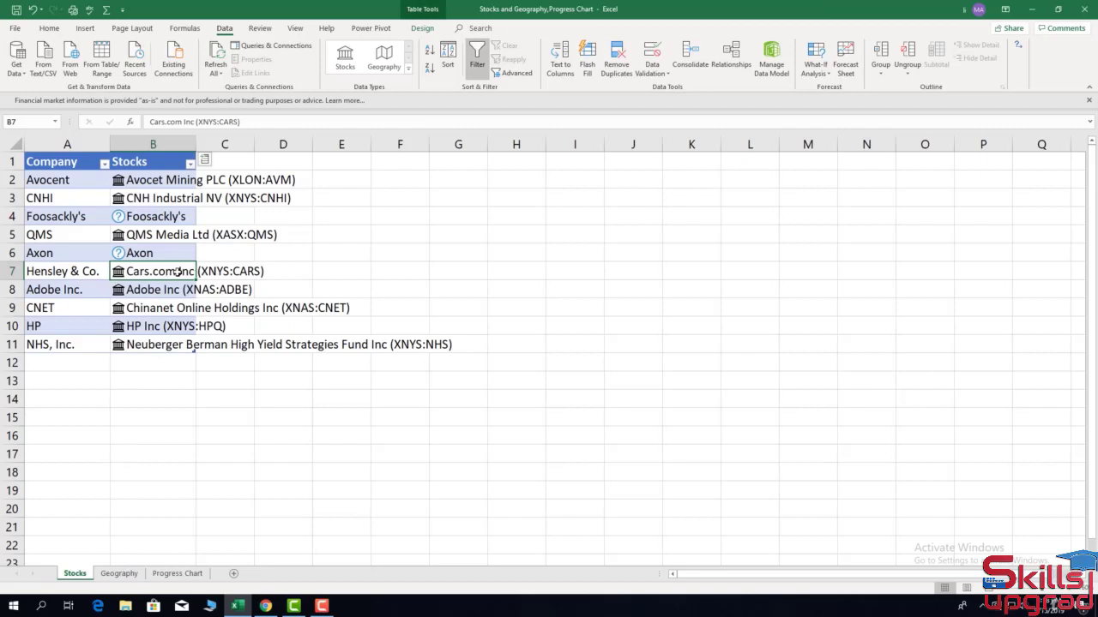
{"action": "key", "text": "Left"}
{"action": "key", "text": "ctrl+v"}
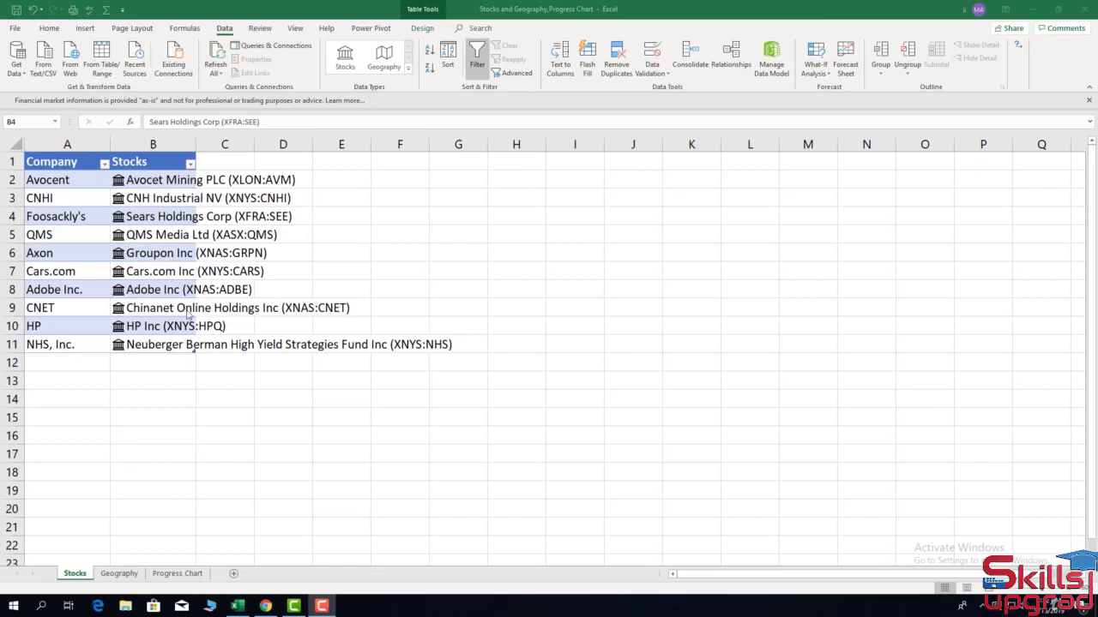
AutoFit the width of the Stocks column B to its contents.
{"action": "left_click", "coordinate": [154, 143]}
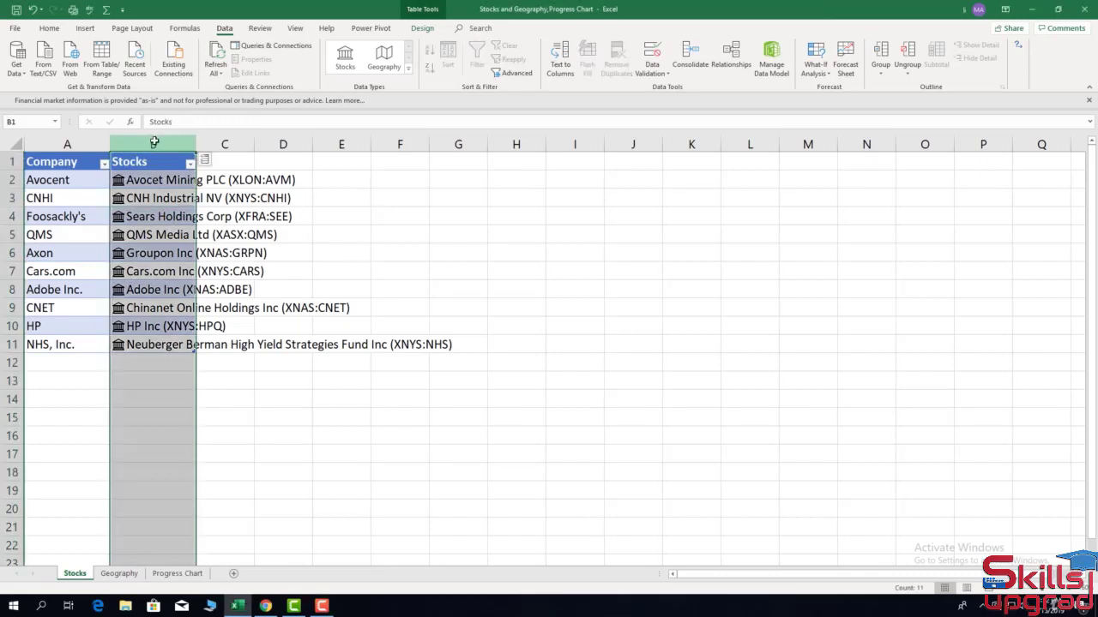
{"action": "left_click", "coordinate": [49, 28]}
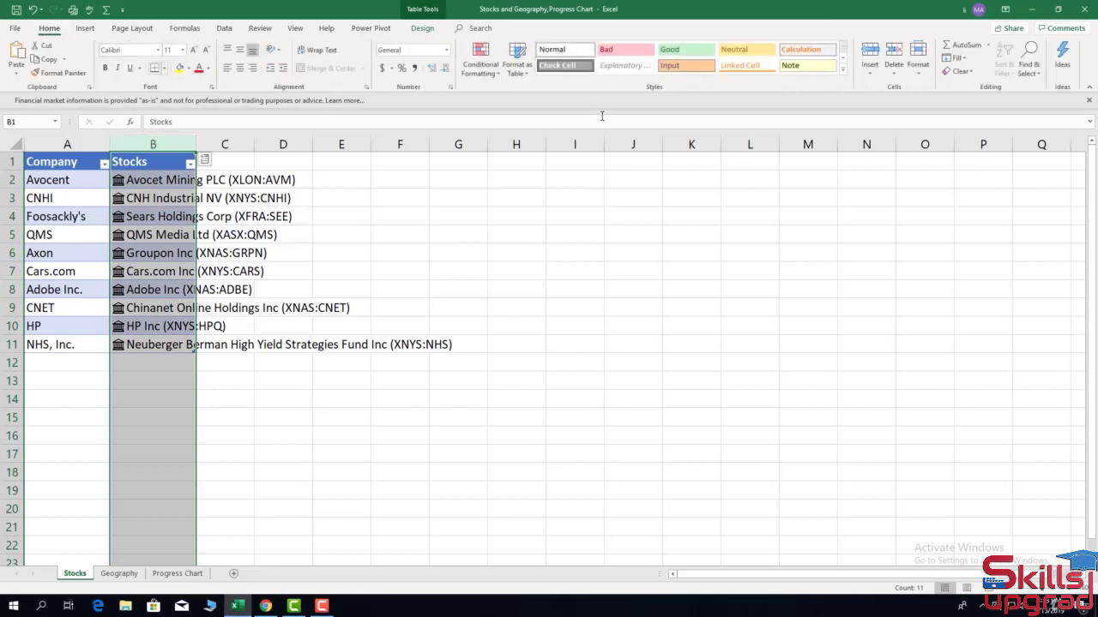
{"action": "left_click", "coordinate": [917, 71]}
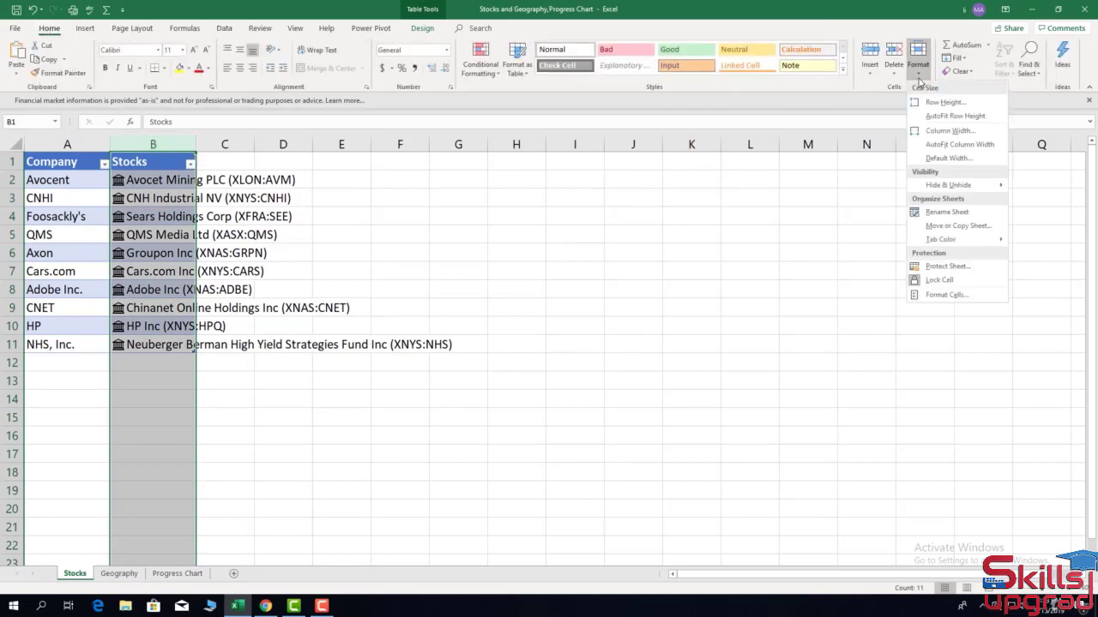
{"action": "left_click", "coordinate": [961, 145]}
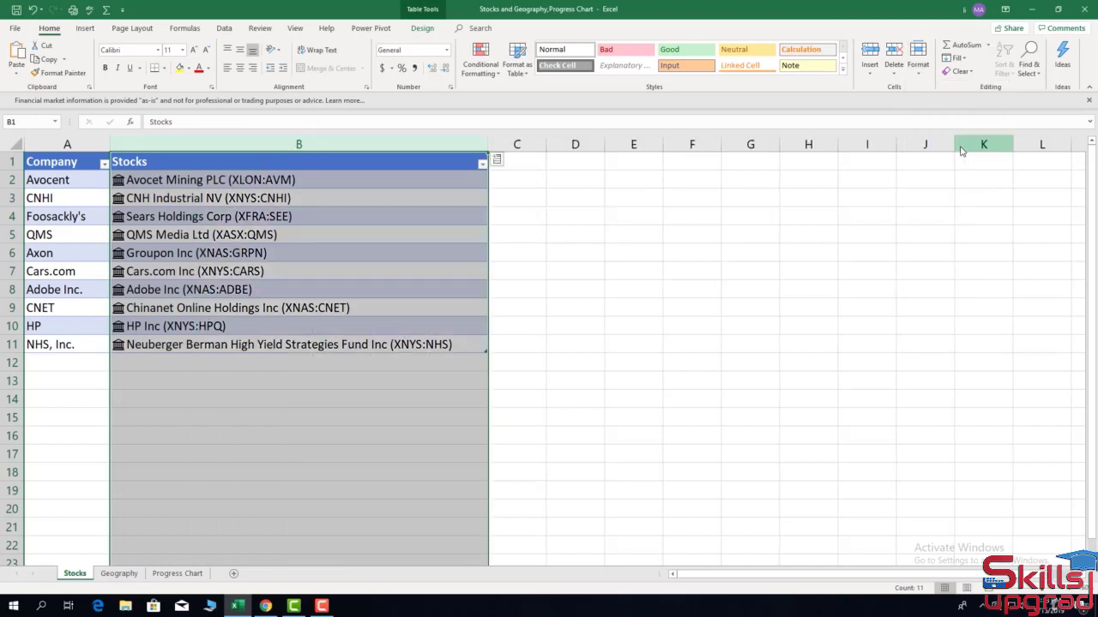
Narrow the Stocks column B to just fit its longest entry and add a Previous close field column to the table.
{"action": "left_click", "coordinate": [431, 217]}
{"action": "mouse_move", "coordinate": [466, 145]}
{"action": "left_mouse_down"}
{"action": "mouse_move", "coordinate": [448, 145]}
{"action": "mouse_move", "coordinate": [457, 144]}
{"action": "left_mouse_up"}
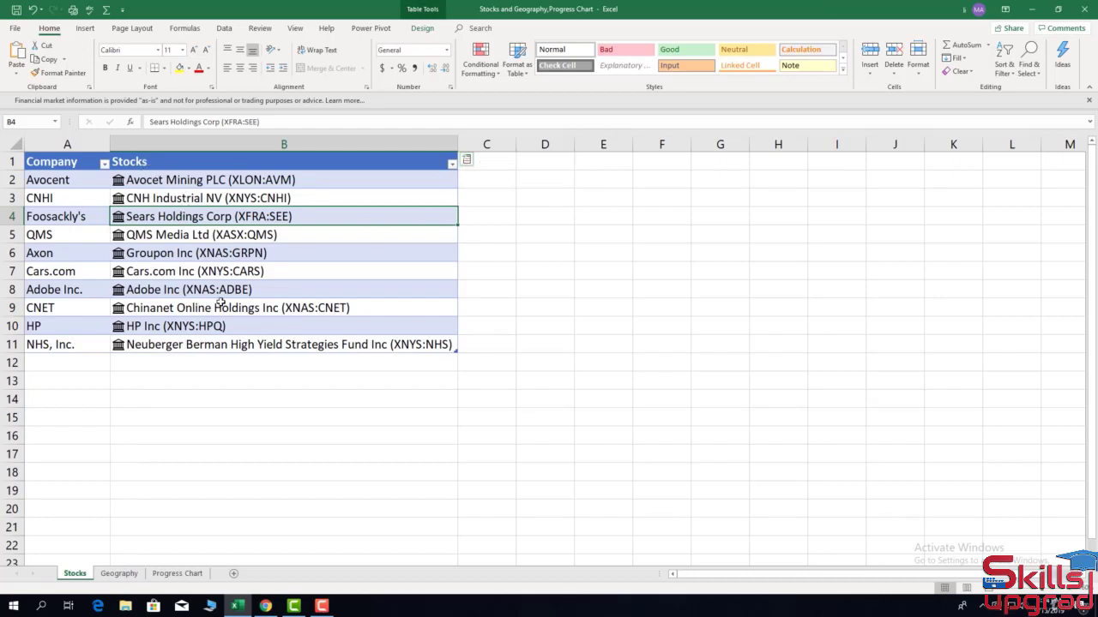
{"action": "left_click", "coordinate": [467, 160]}
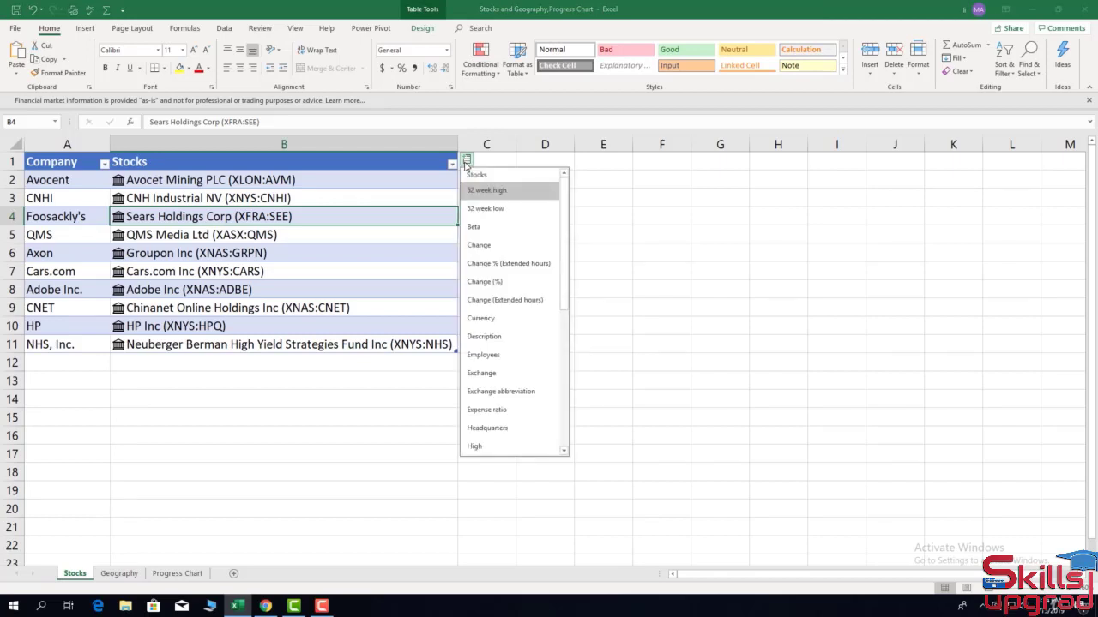
{"action": "scroll", "coordinate": [515, 283], "scroll_direction": "down", "scroll_amount": 4}
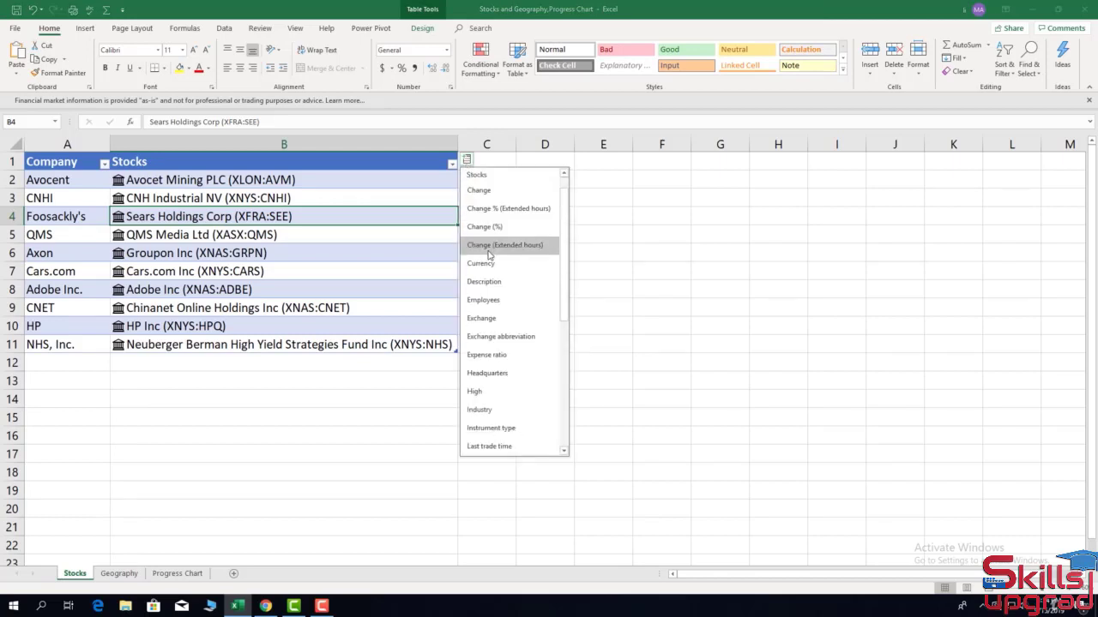
{"action": "scroll", "coordinate": [518, 343], "scroll_direction": "down", "scroll_amount": 2}
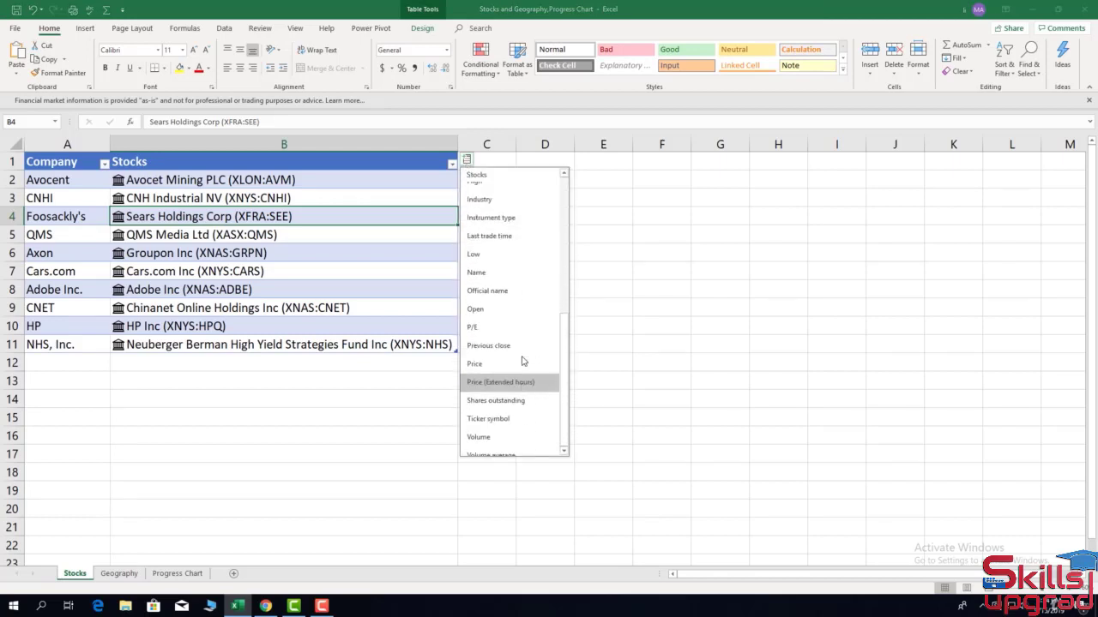
{"action": "scroll", "coordinate": [517, 326], "scroll_direction": "up", "scroll_amount": 4}
{"action": "scroll", "coordinate": [508, 262], "scroll_direction": "up", "scroll_amount": 3}
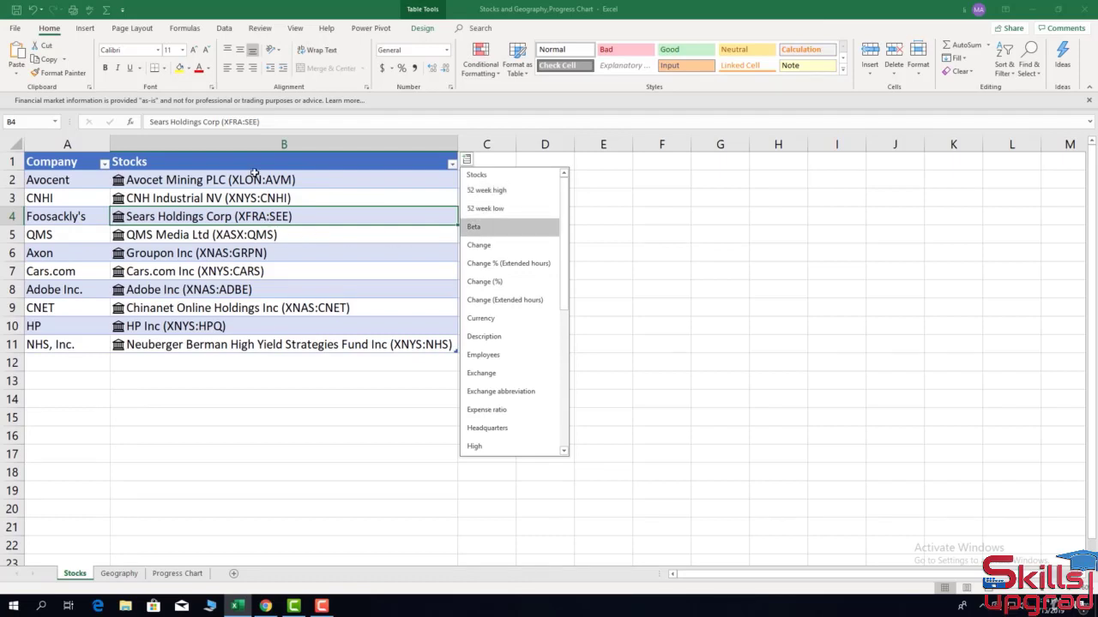
{"action": "scroll", "coordinate": [485, 275], "scroll_direction": "down", "scroll_amount": 3}
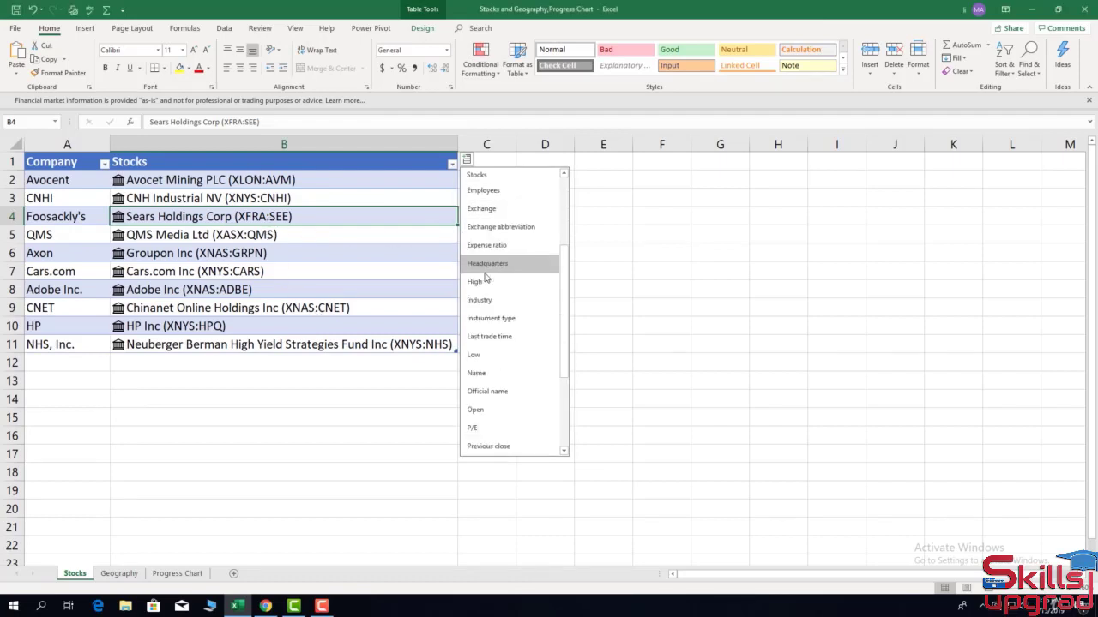
{"action": "scroll", "coordinate": [485, 277], "scroll_direction": "down", "scroll_amount": 3}
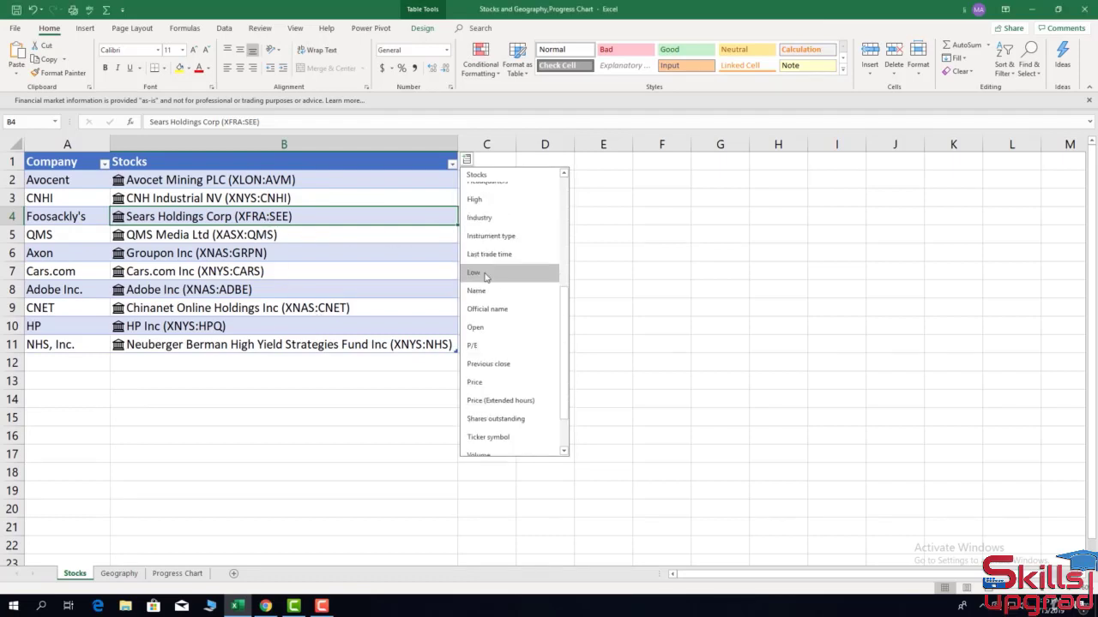
{"action": "left_click", "coordinate": [498, 367]}
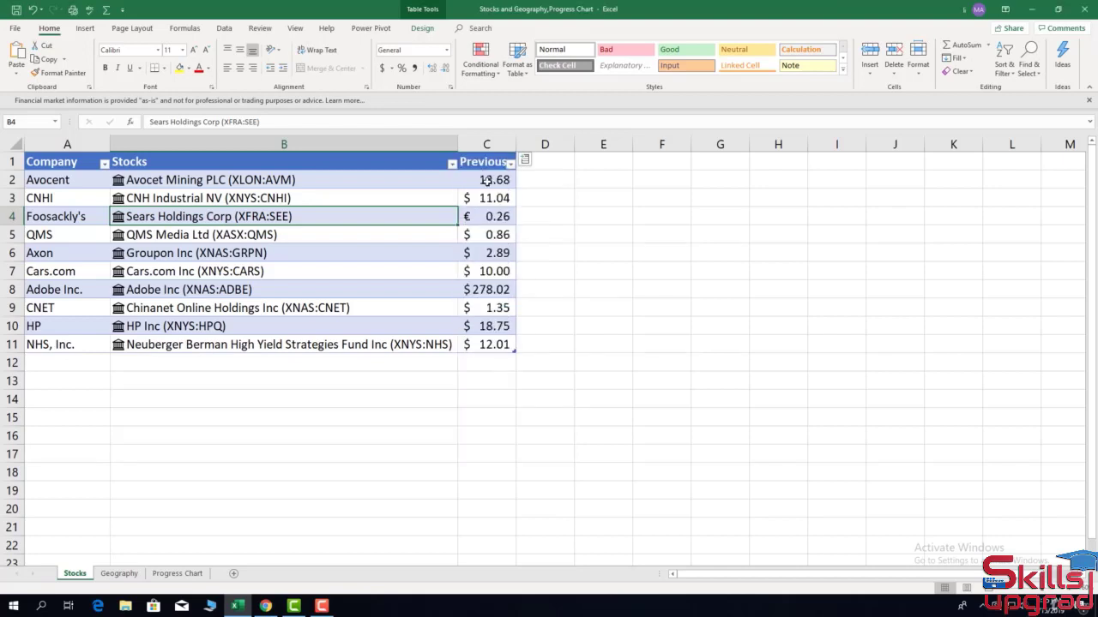
Format cell C2 as Accounting and widen column C to fit the Previous close header.
{"action": "mouse_move", "coordinate": [515, 138]}
{"action": "left_mouse_down"}
{"action": "mouse_move", "coordinate": [538, 137]}
{"action": "mouse_move", "coordinate": [524, 142]}
{"action": "left_mouse_up"}
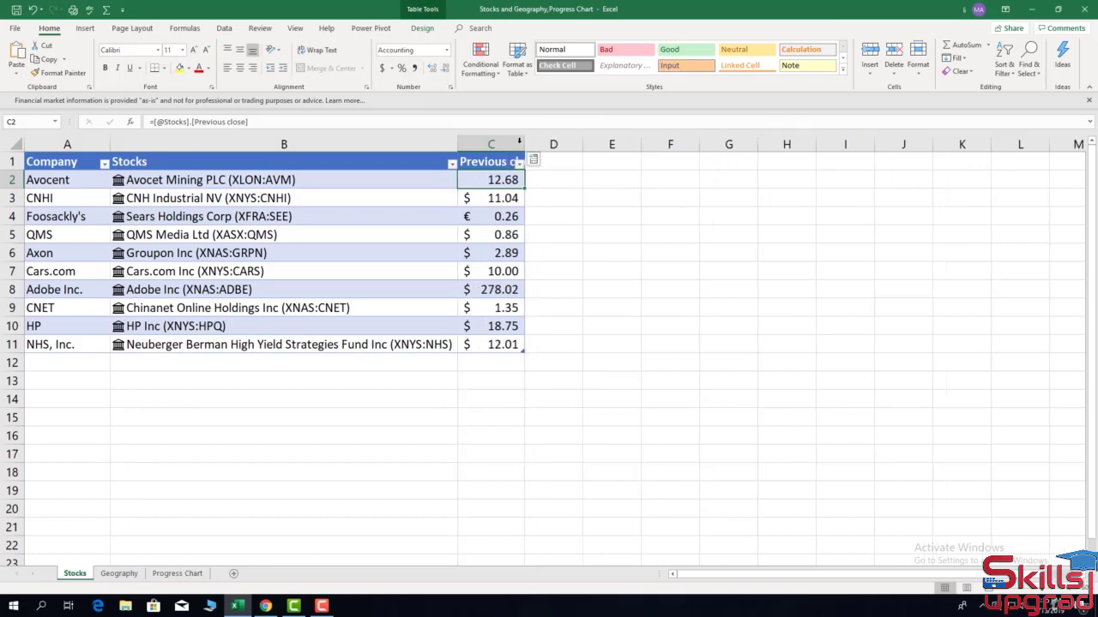
{"action": "left_click", "coordinate": [446, 50]}
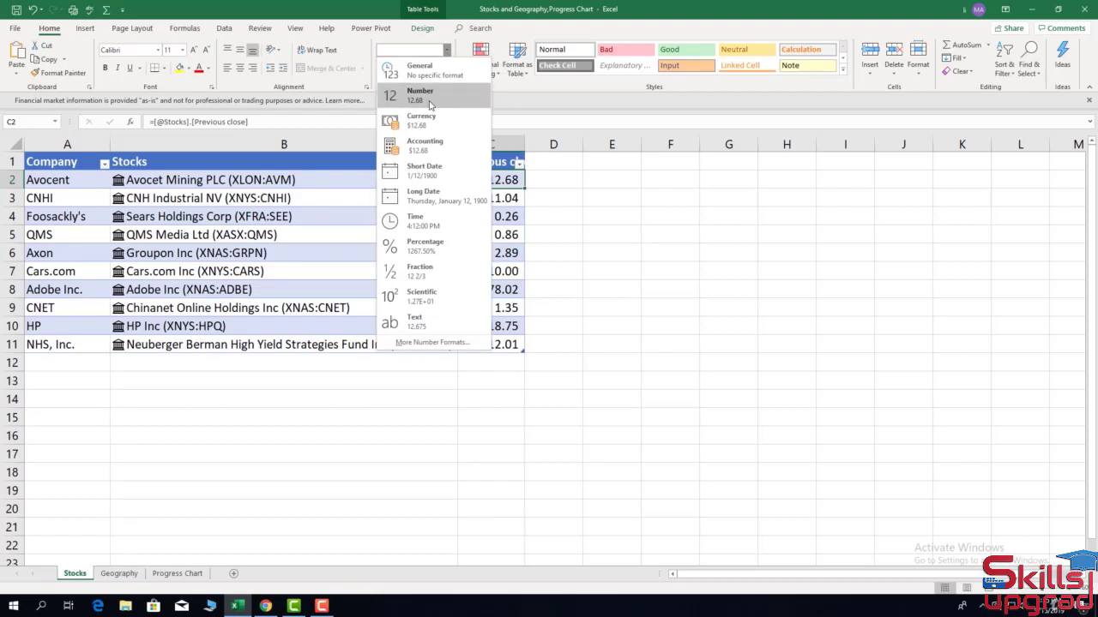
{"action": "left_click", "coordinate": [424, 143]}
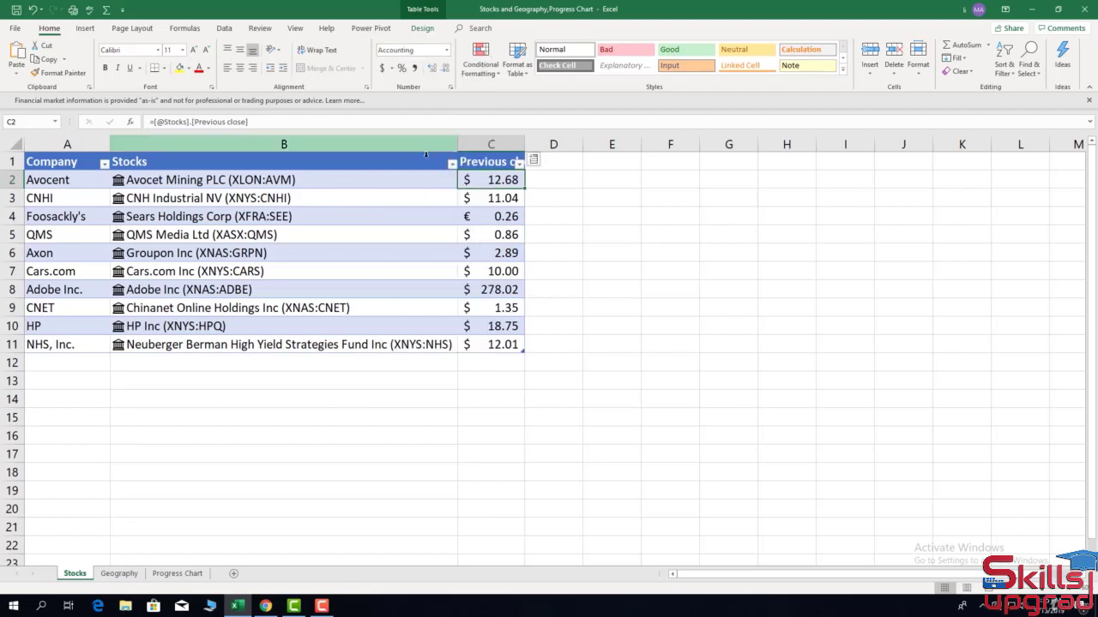
{"action": "left_click_drag", "start_coordinate": [526, 139], "coordinate": [542, 139]}
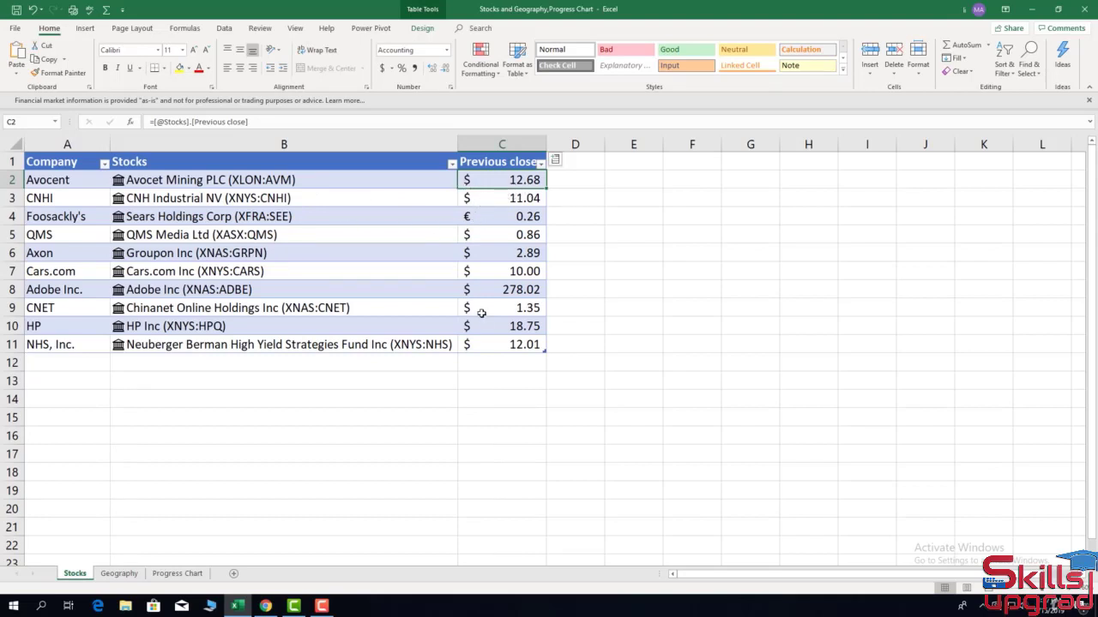
Add a Price column to the table from the Stocks data fields.
{"action": "left_click", "coordinate": [555, 160]}
{"action": "scroll", "coordinate": [599, 341], "scroll_direction": "down", "scroll_amount": 3}
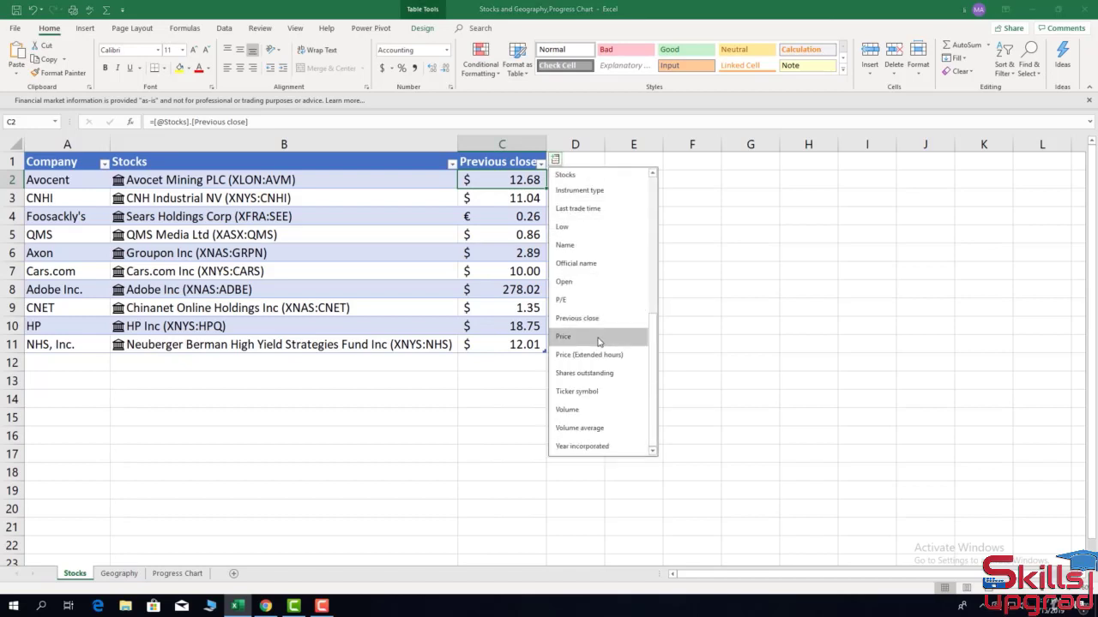
{"action": "left_click", "coordinate": [599, 338]}
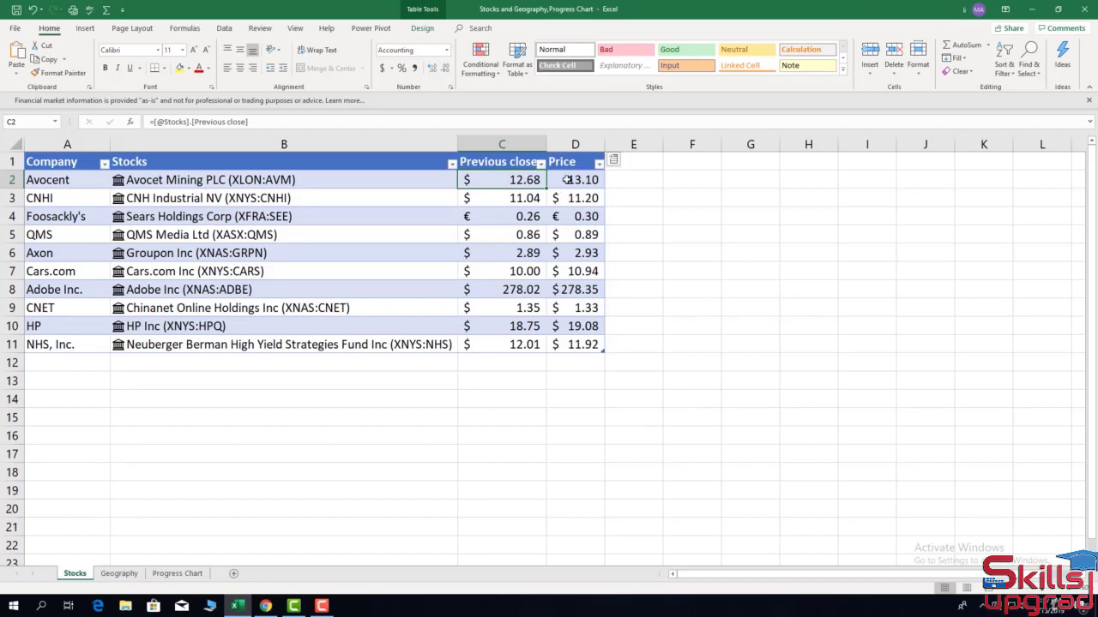
Add a Volume column from the Stocks data fields and widen column E to fit its numbers.
{"action": "left_click", "coordinate": [614, 160]}
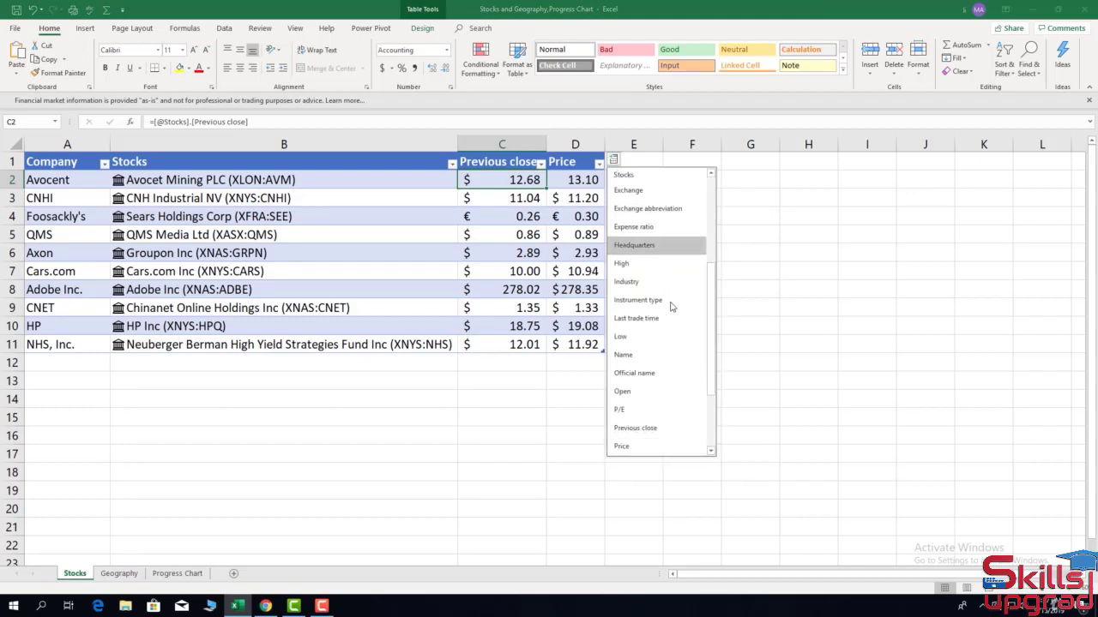
{"action": "scroll", "coordinate": [670, 335], "scroll_direction": "down", "scroll_amount": 2}
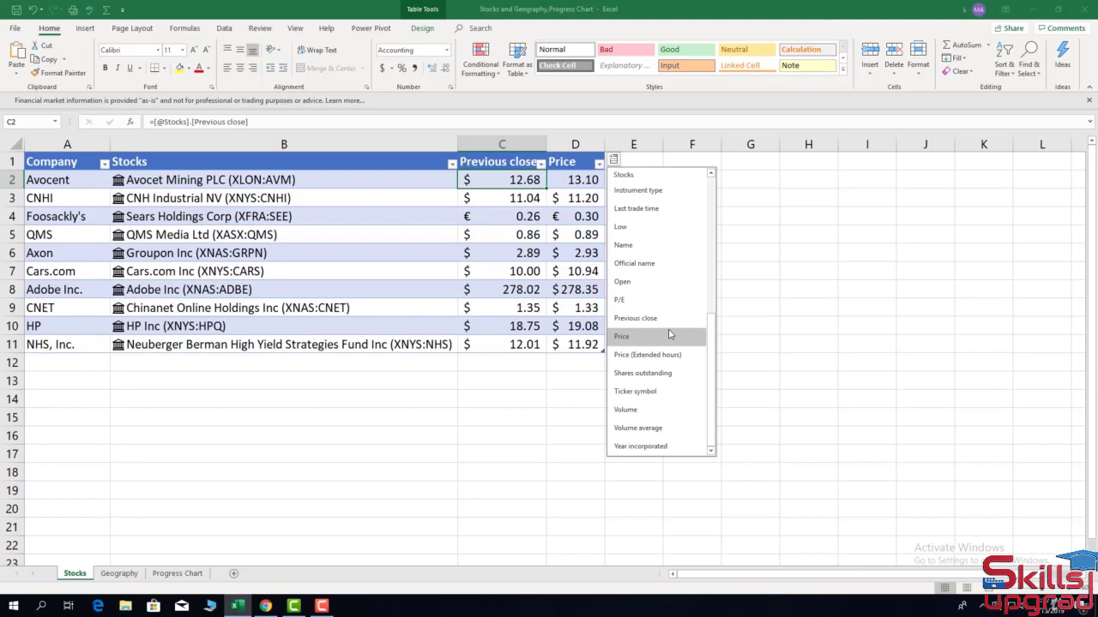
{"action": "left_click", "coordinate": [636, 410]}
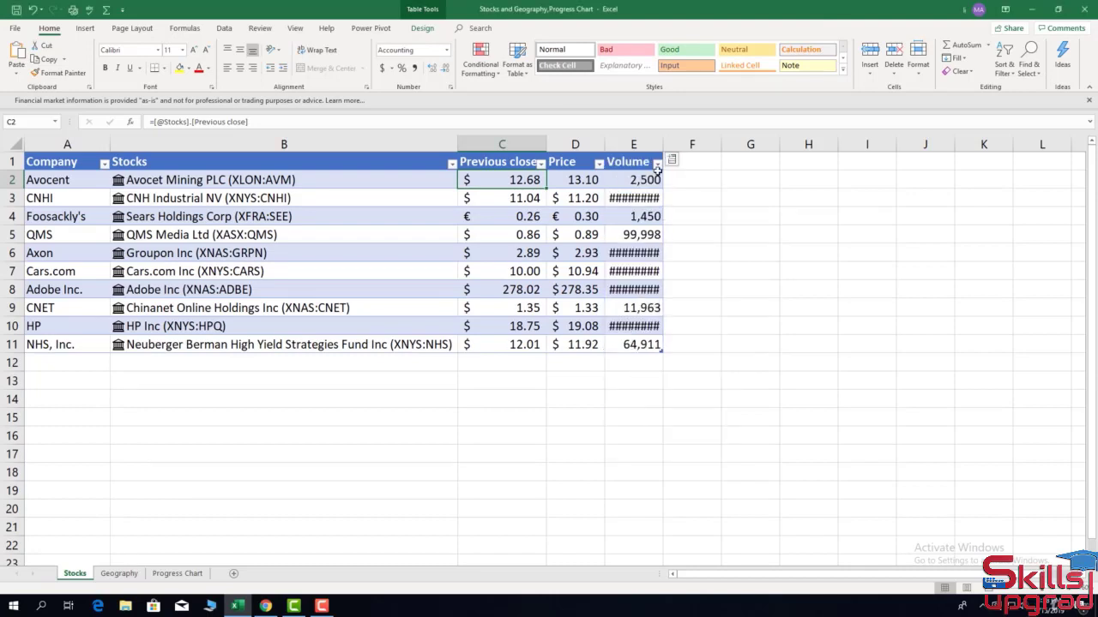
{"action": "left_click_drag", "start_coordinate": [662, 144], "coordinate": [680, 144]}
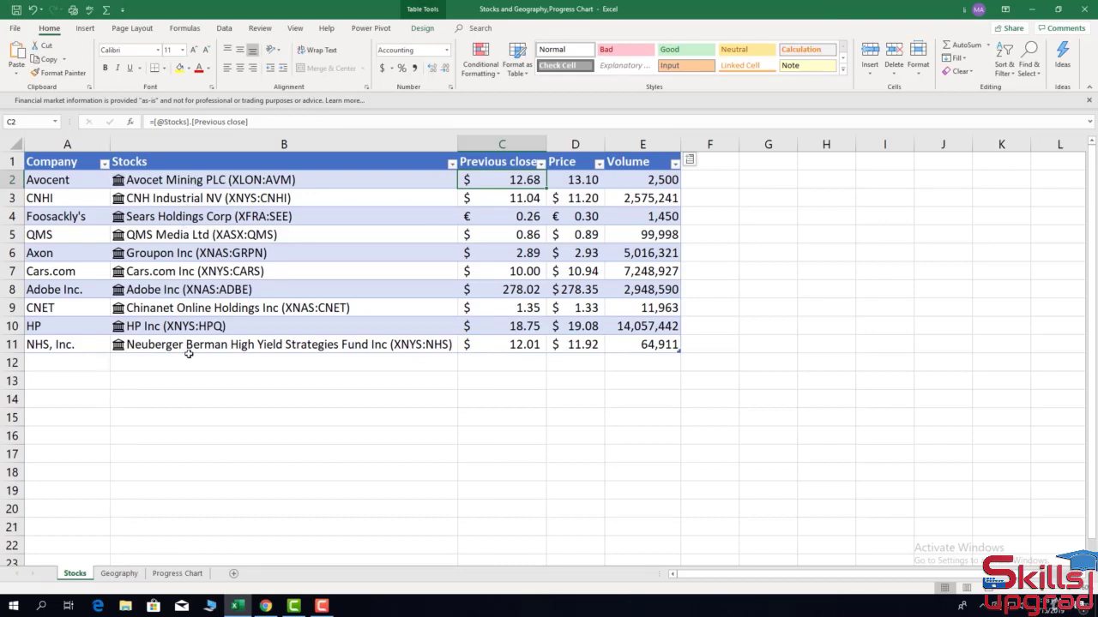
Add a Ticker symbol column from the Stocks data fields and widen column F slightly.
{"action": "left_click", "coordinate": [689, 161]}
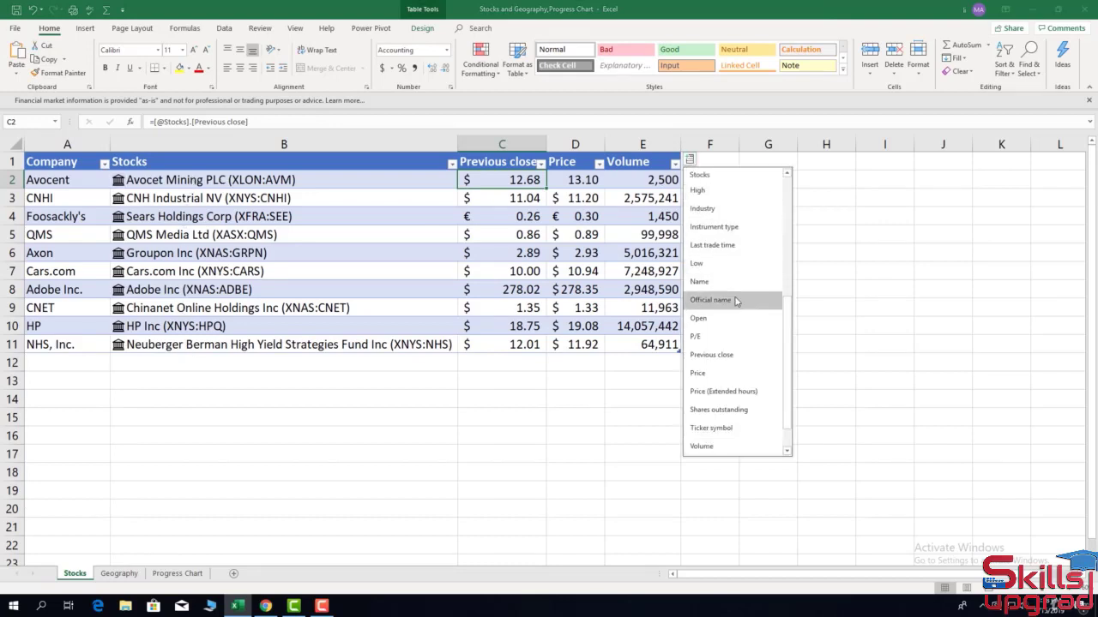
{"action": "left_click", "coordinate": [742, 428]}
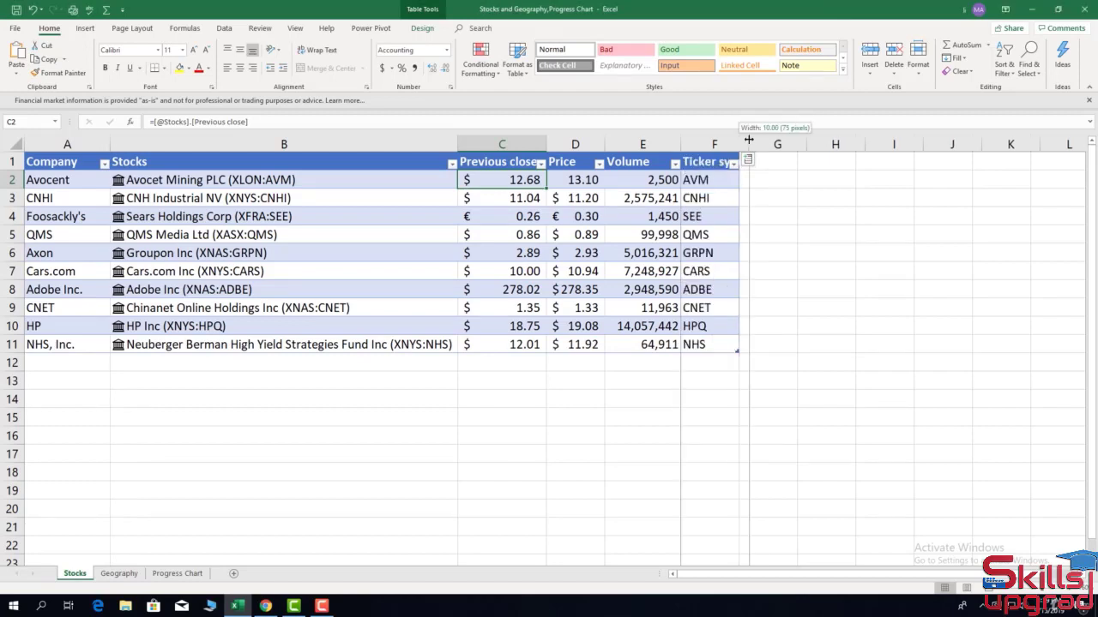
{"action": "left_click_drag", "start_coordinate": [740, 142], "coordinate": [749, 140]}
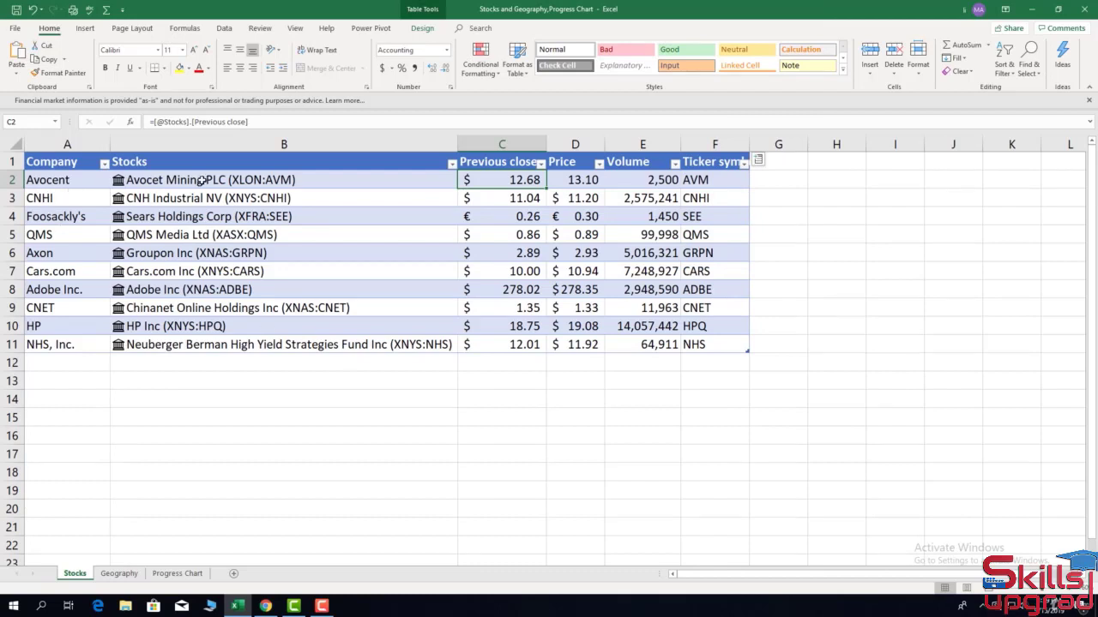
Add a Shares outstanding column from the Stocks data fields and AutoFit the width of column G.
{"action": "left_click", "coordinate": [758, 160]}
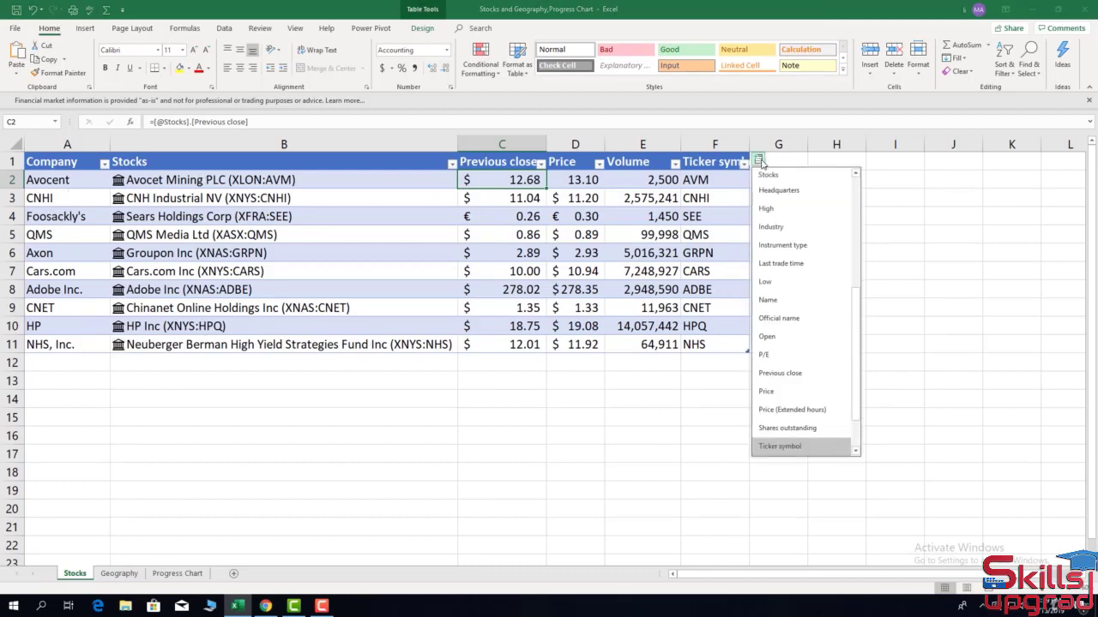
{"action": "left_click", "coordinate": [789, 428]}
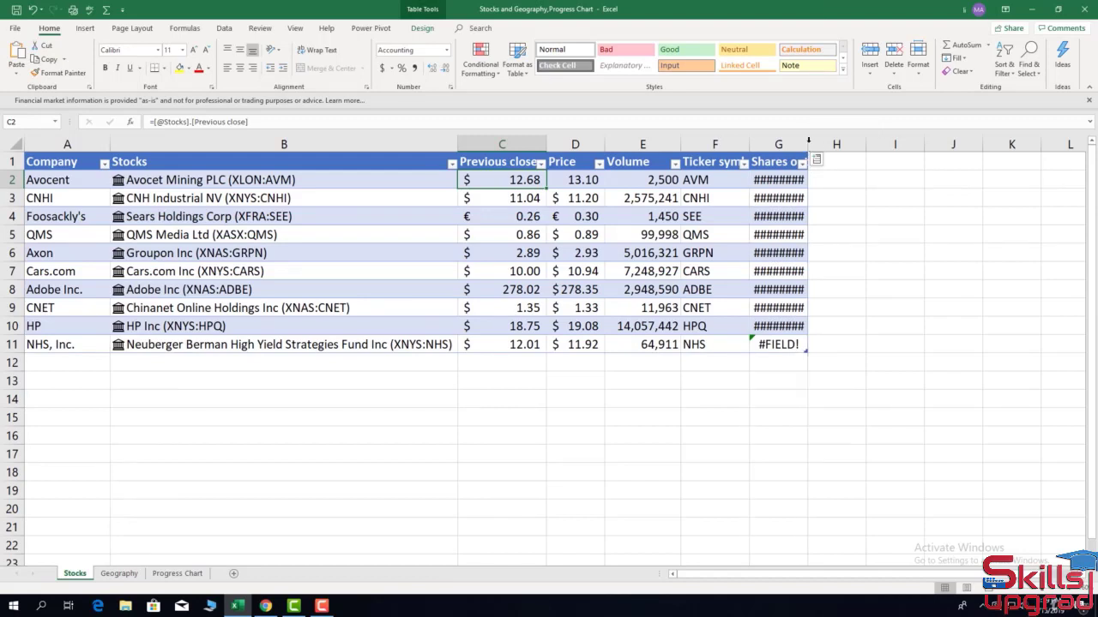
{"action": "double_click", "coordinate": [808, 144]}
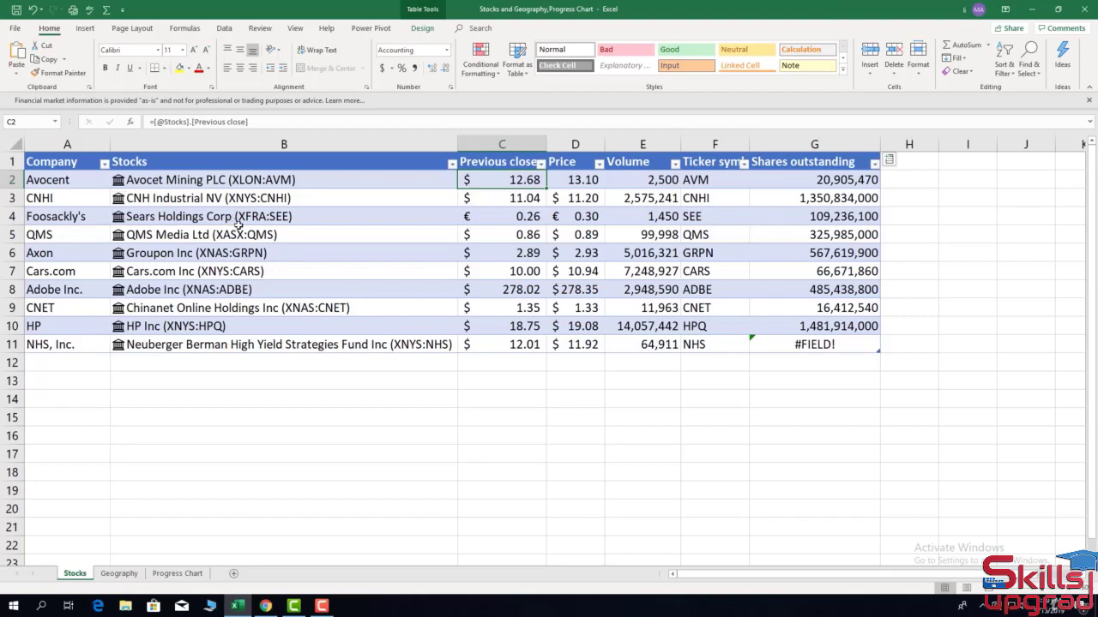
Add a Change (%) column from the Stocks data fields and widen column H slightly.
{"action": "left_click", "coordinate": [888, 158]}
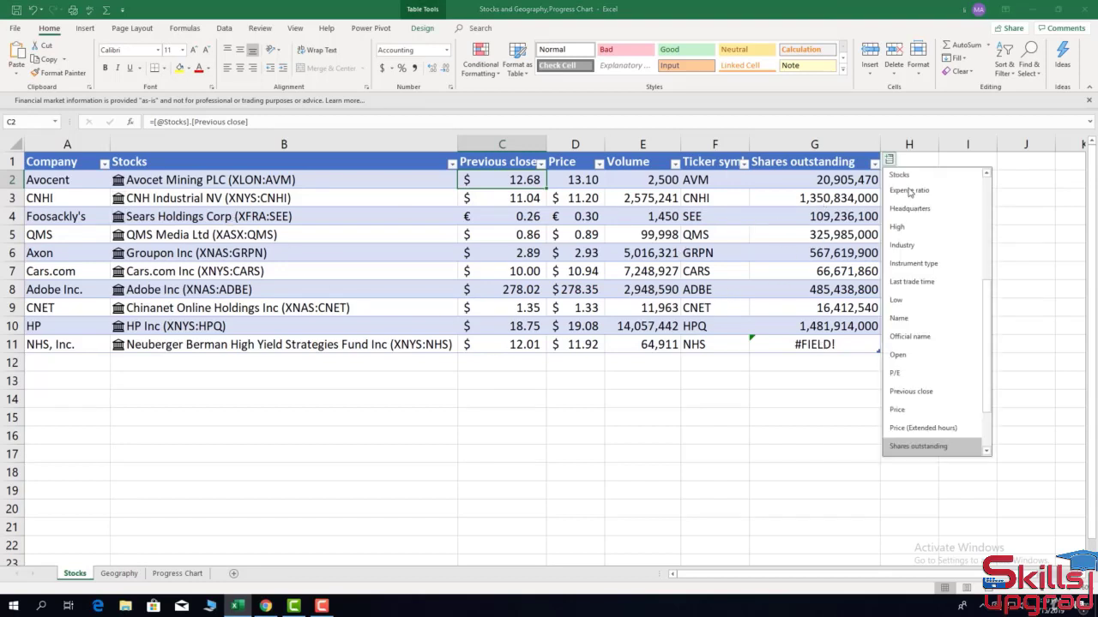
{"action": "scroll", "coordinate": [921, 346], "scroll_direction": "up", "scroll_amount": 4}
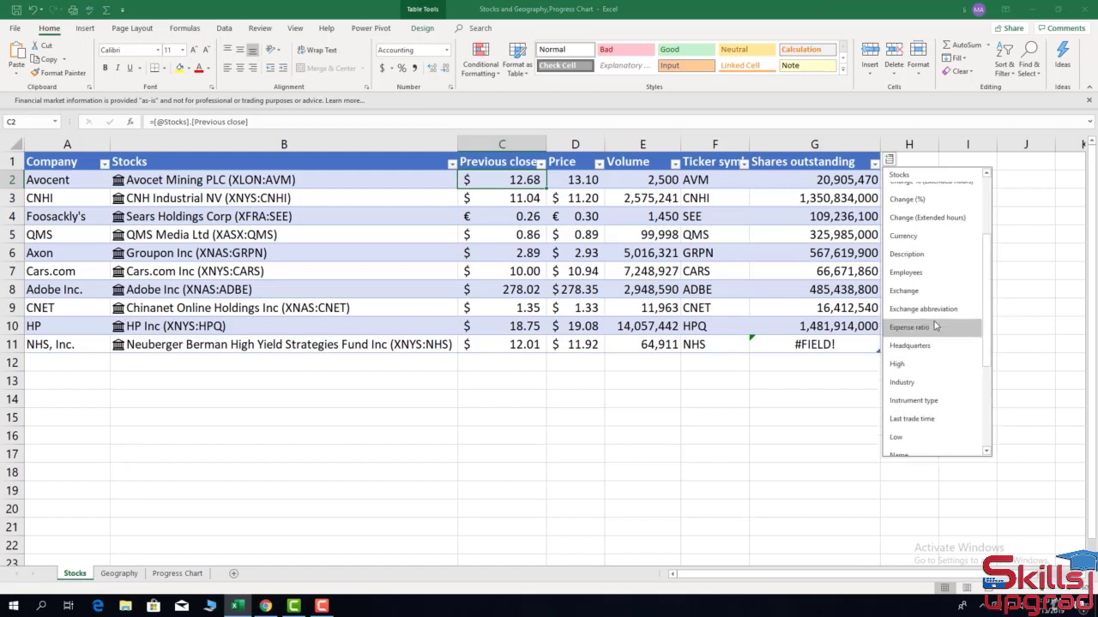
{"action": "scroll", "coordinate": [935, 325], "scroll_direction": "up", "scroll_amount": 2}
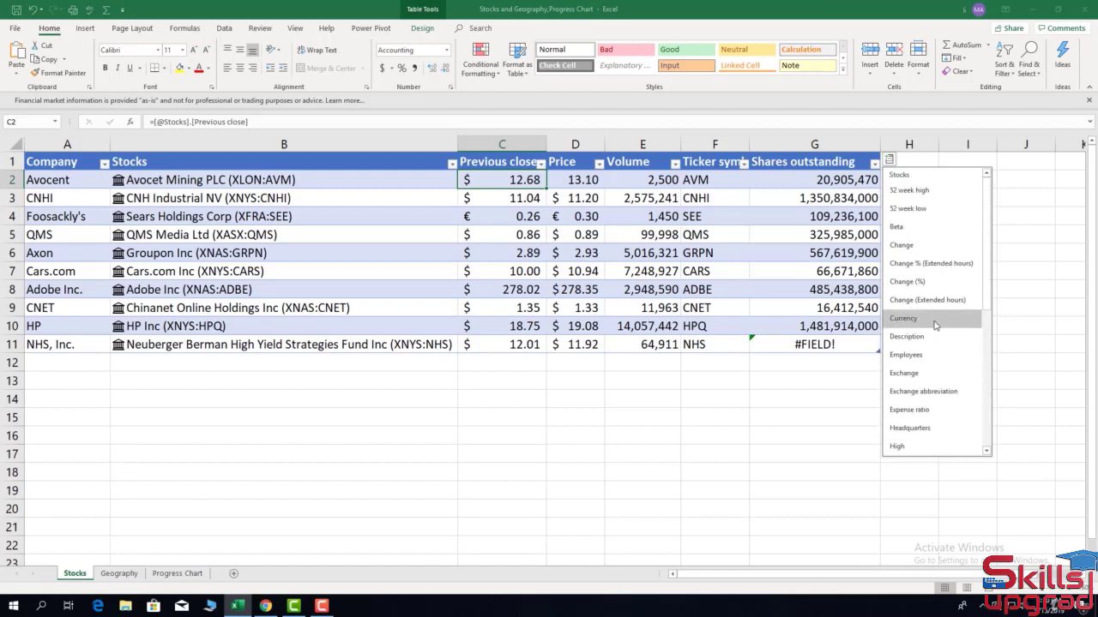
{"action": "left_click", "coordinate": [913, 284]}
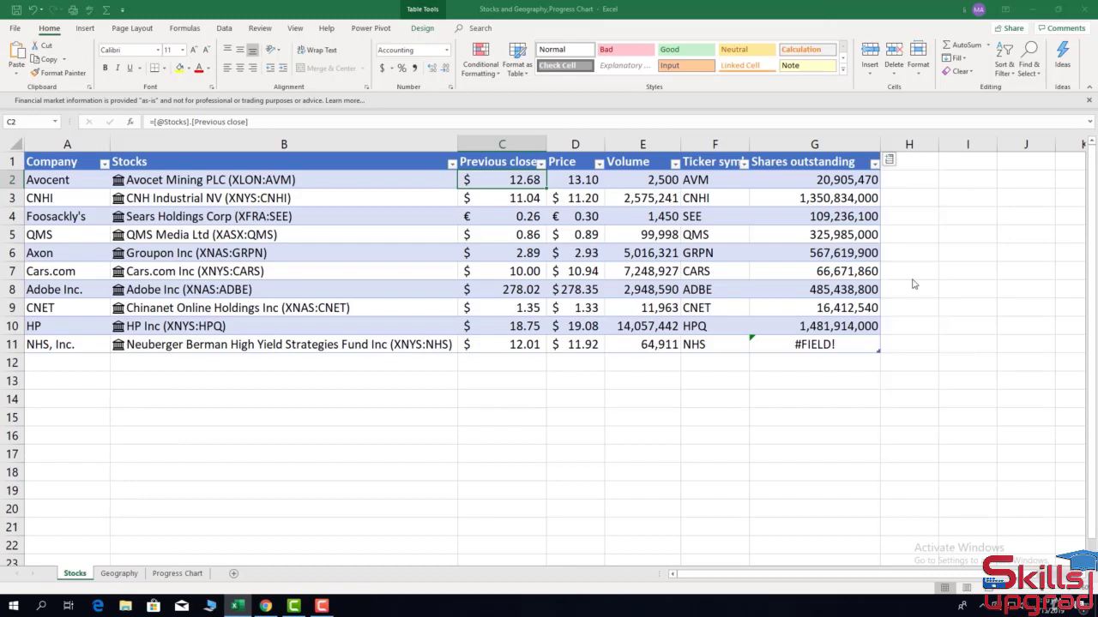
{"action": "left_click_drag", "start_coordinate": [938, 144], "coordinate": [946, 138]}
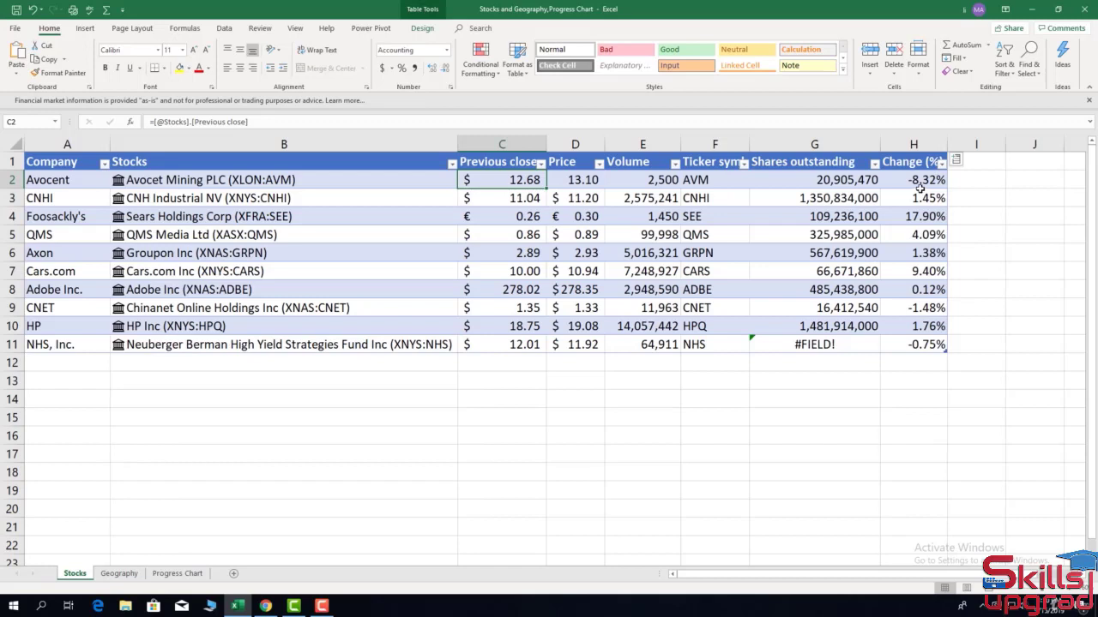
Extend the table with Employees and 52 week high columns from the Stocks data fields.
{"action": "left_click", "coordinate": [956, 160]}
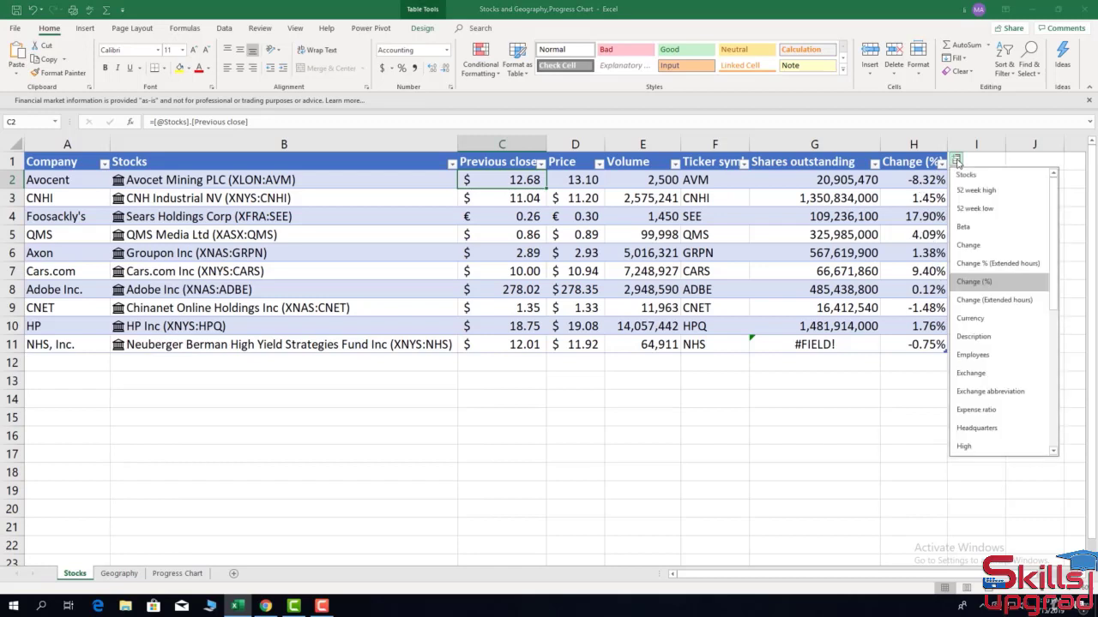
{"action": "left_click", "coordinate": [973, 355]}
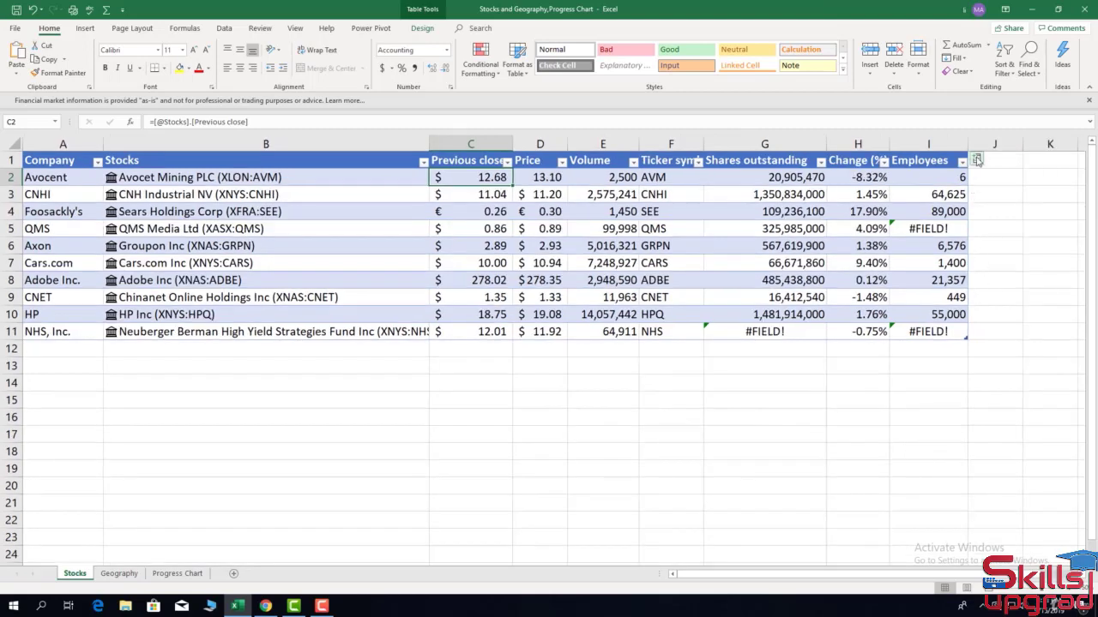
{"action": "left_click", "coordinate": [977, 160]}
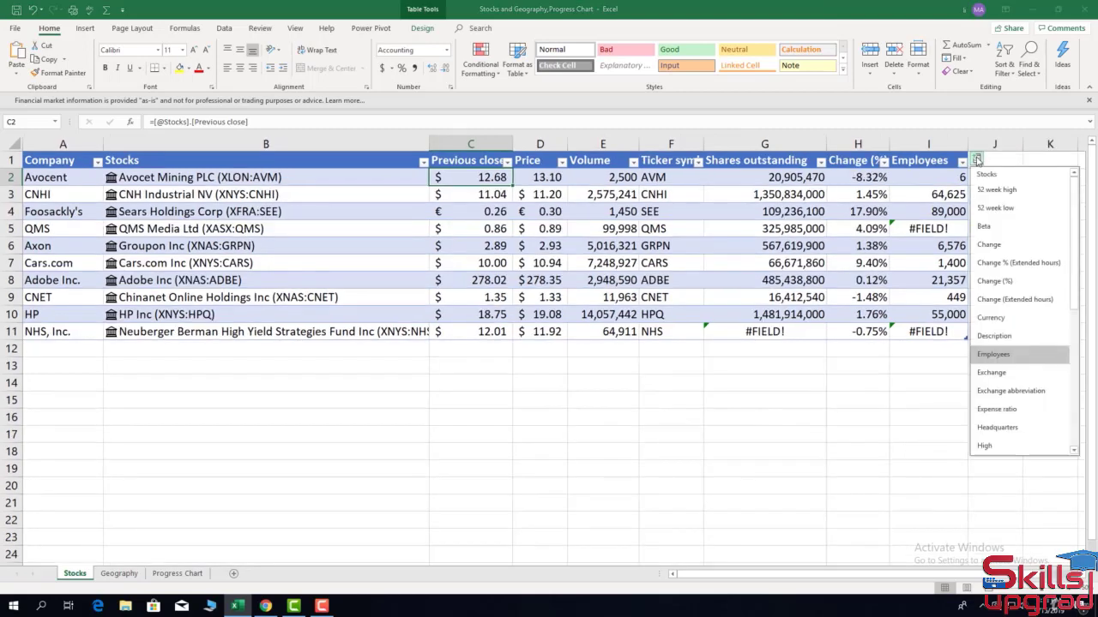
{"action": "left_click", "coordinate": [1008, 191]}
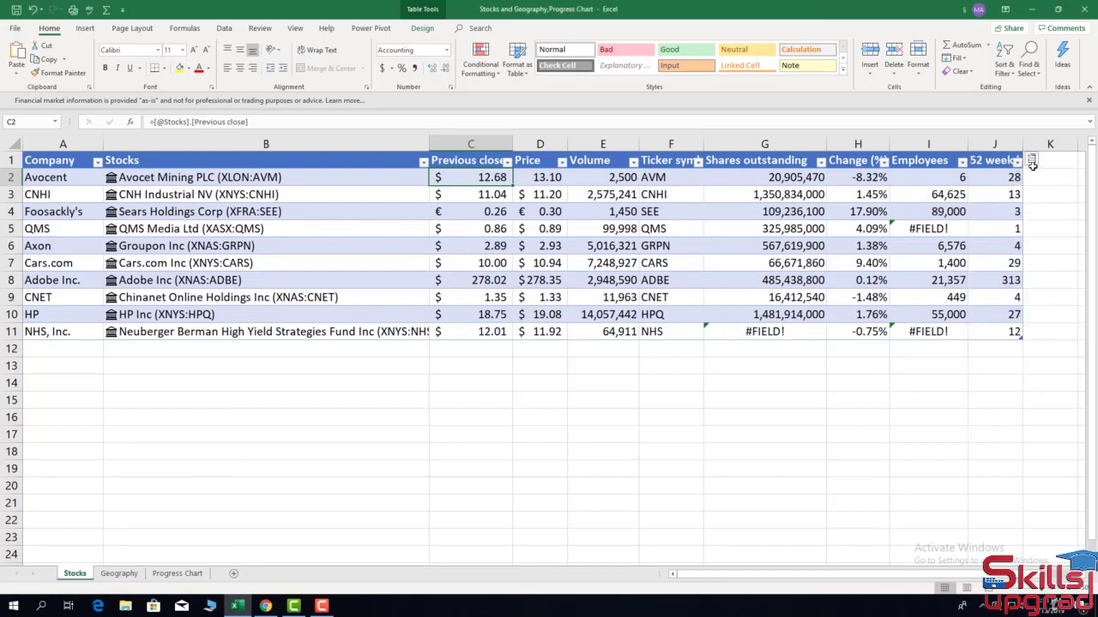
Add a Change column to the table in column K from the Stocks data fields.
{"action": "left_click", "coordinate": [1033, 162]}
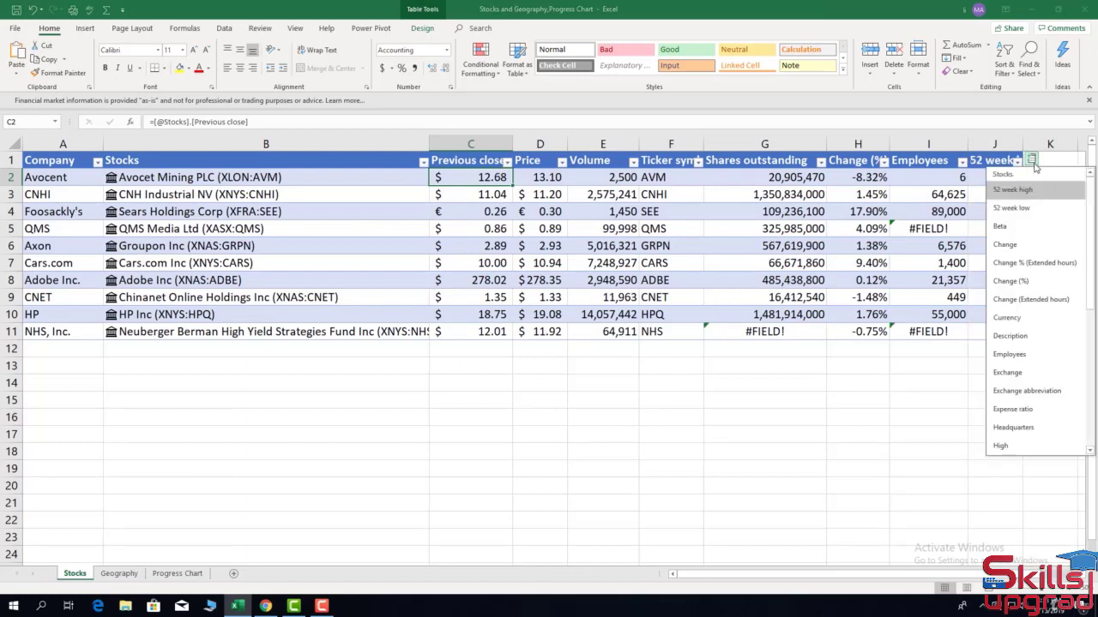
{"action": "left_click", "coordinate": [1005, 245]}
{"action": "left_click_drag", "start_coordinate": [909, 574], "coordinate": [946, 571]}
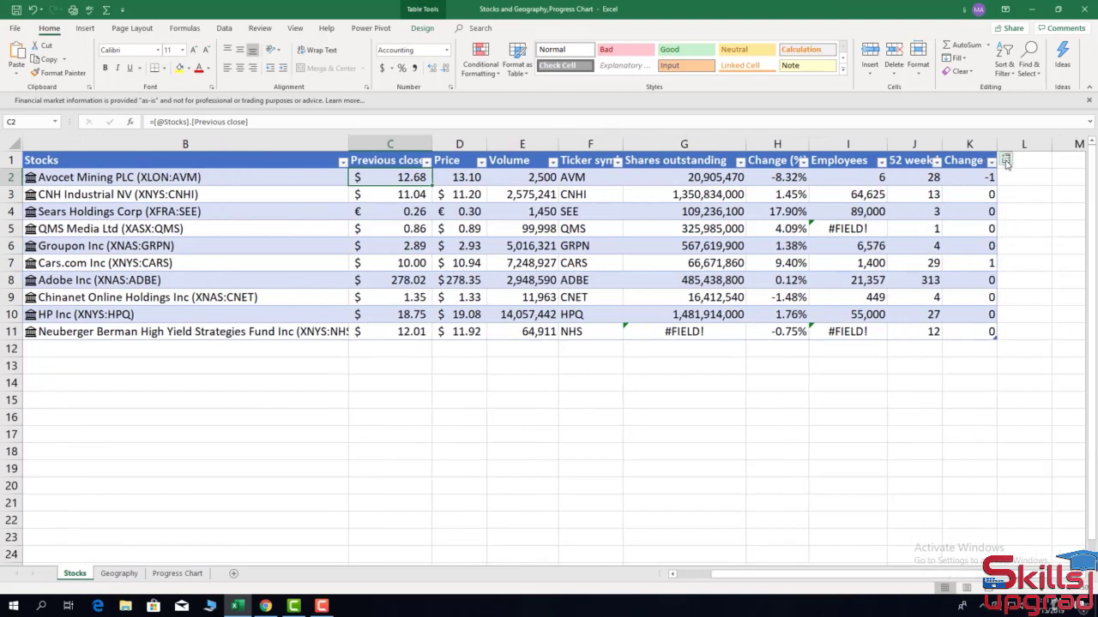
Add a Last trade time column to the table from the Stocks data fields.
{"action": "left_click", "coordinate": [1006, 163]}
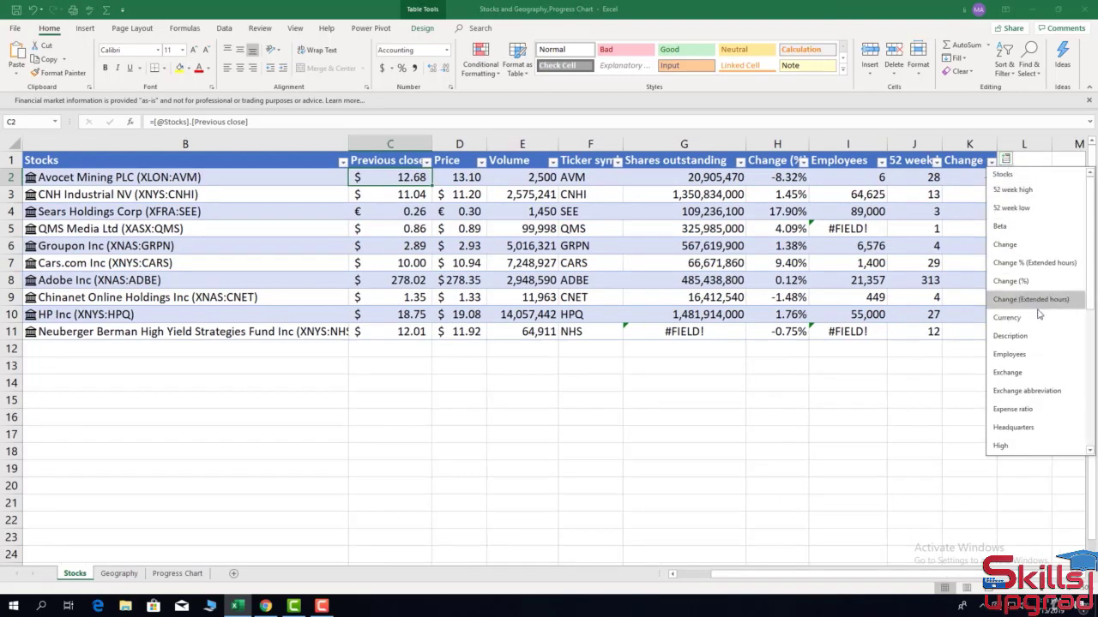
{"action": "scroll", "coordinate": [1034, 346], "scroll_direction": "down", "scroll_amount": 1}
{"action": "scroll", "coordinate": [1034, 346], "scroll_direction": "down", "scroll_amount": 4}
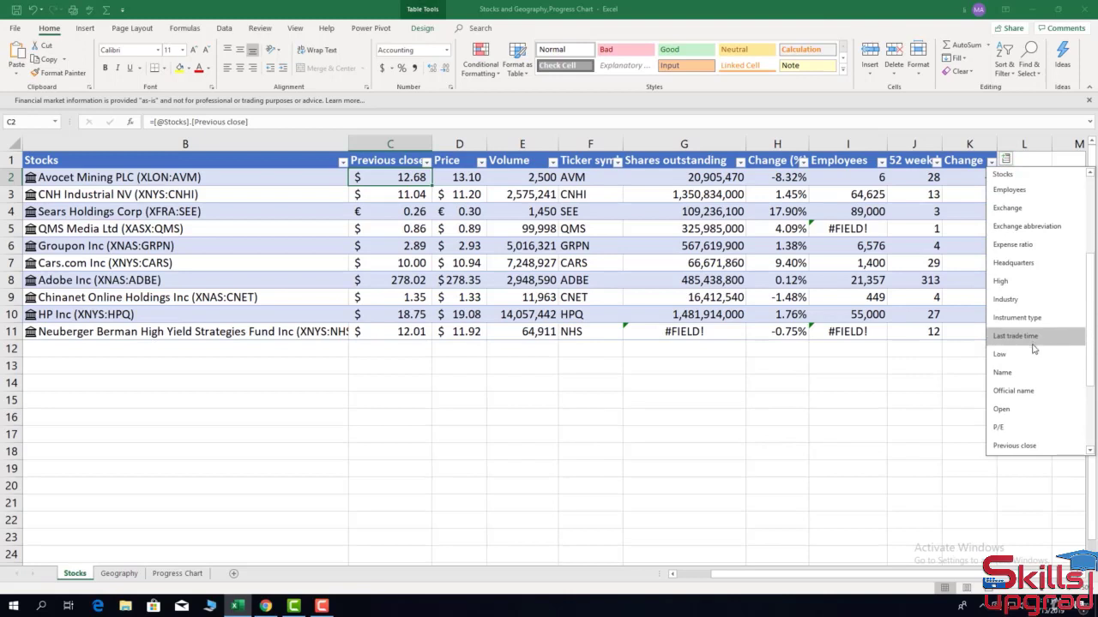
{"action": "left_click", "coordinate": [1020, 336]}
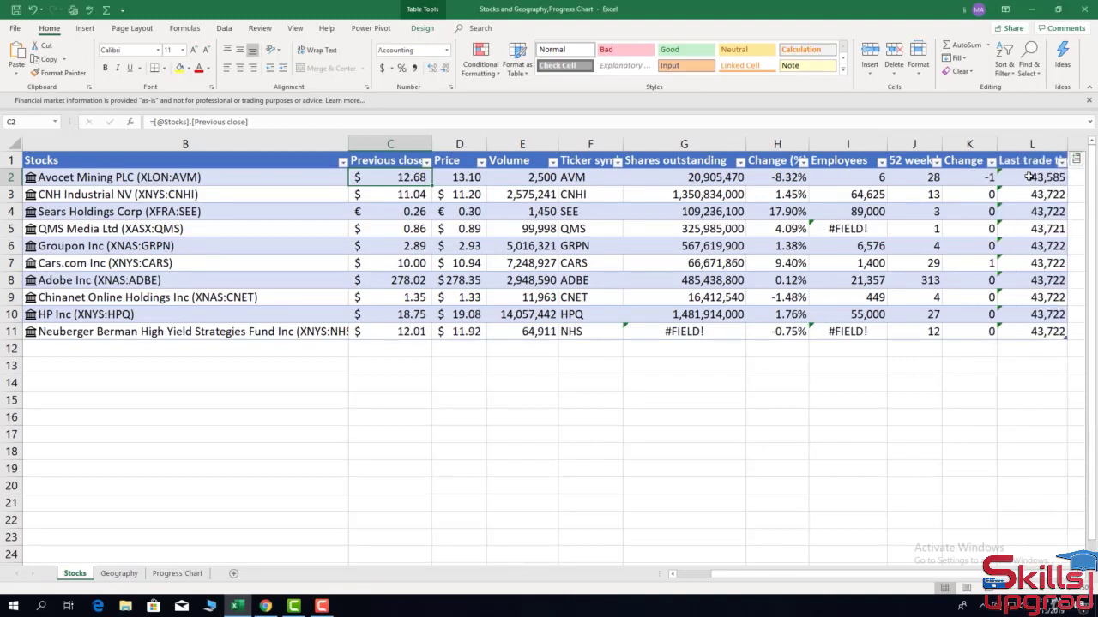
Format the Last trade time values in L2:L11 with the Time number category.
{"action": "left_click", "coordinate": [1025, 179]}
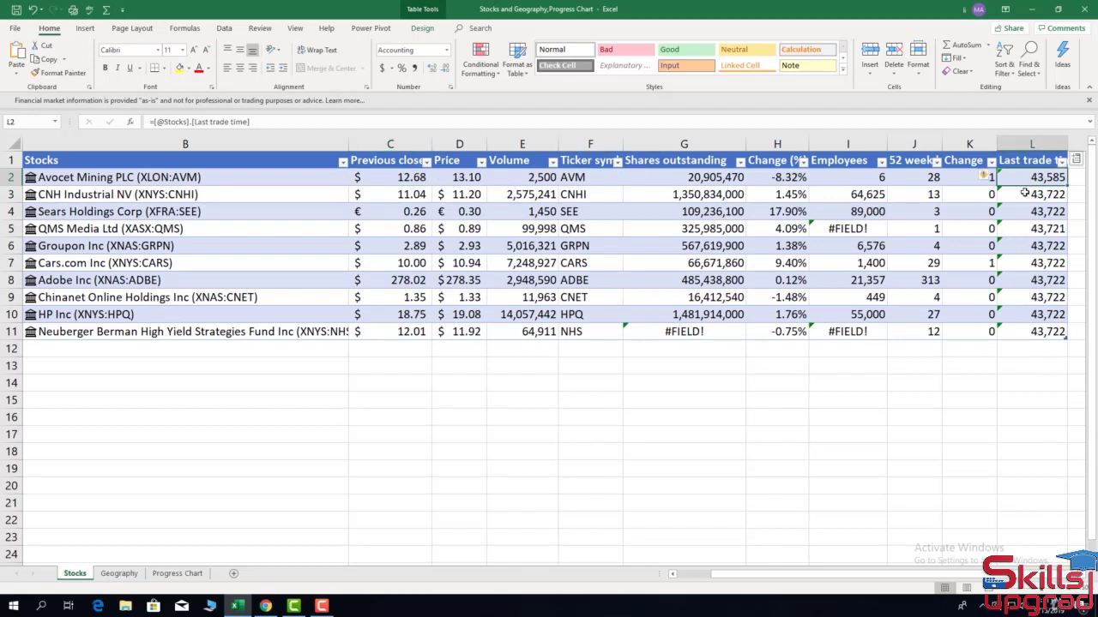
{"action": "left_click_drag", "start_coordinate": [1025, 193], "coordinate": [1038, 317]}
{"action": "left_click_drag", "start_coordinate": [1037, 335], "coordinate": [1037, 333]}
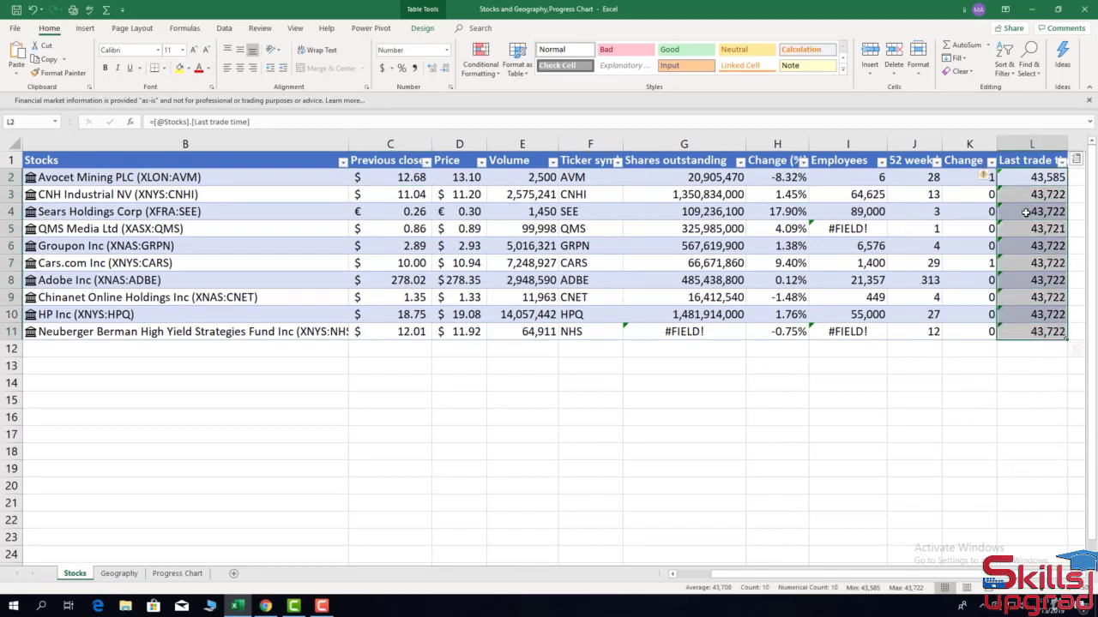
{"action": "right_click", "coordinate": [1026, 212]}
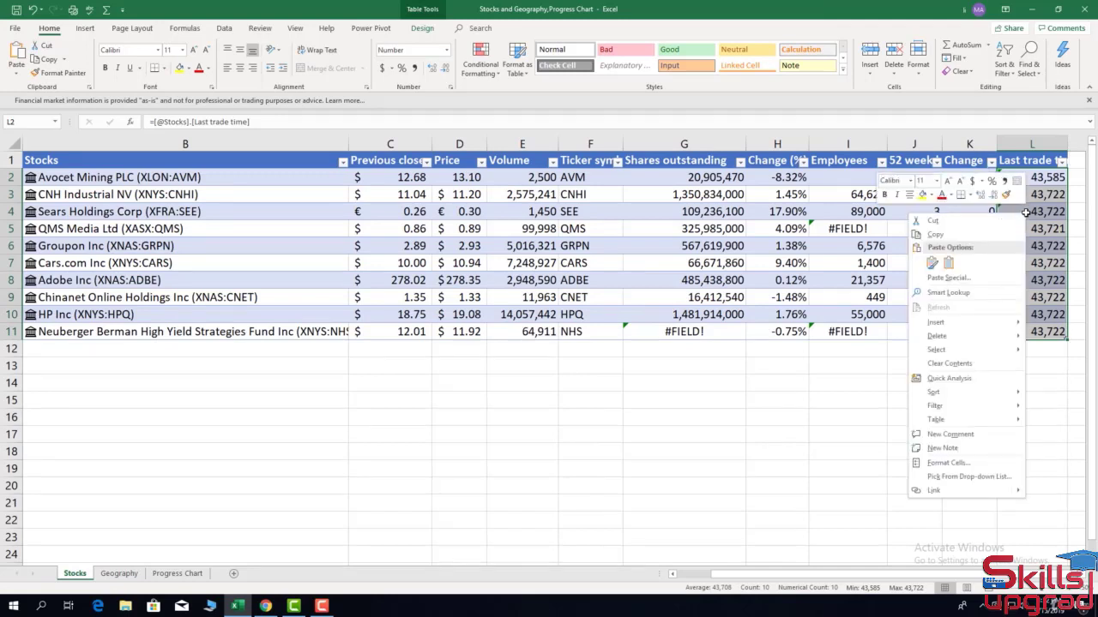
{"action": "left_click", "coordinate": [950, 463]}
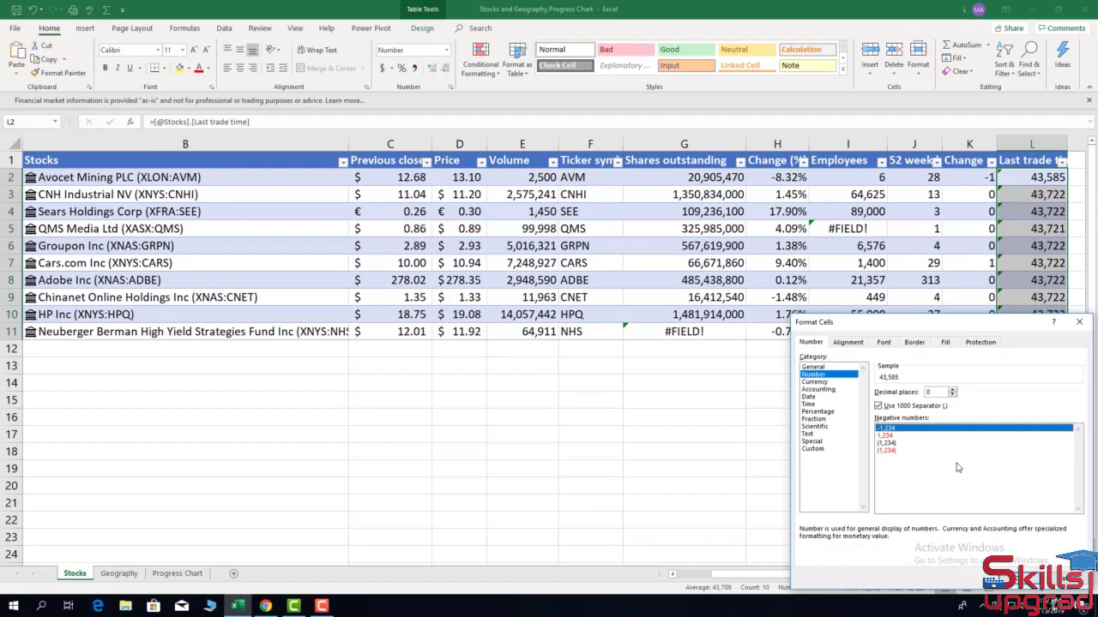
{"action": "left_click", "coordinate": [807, 406]}
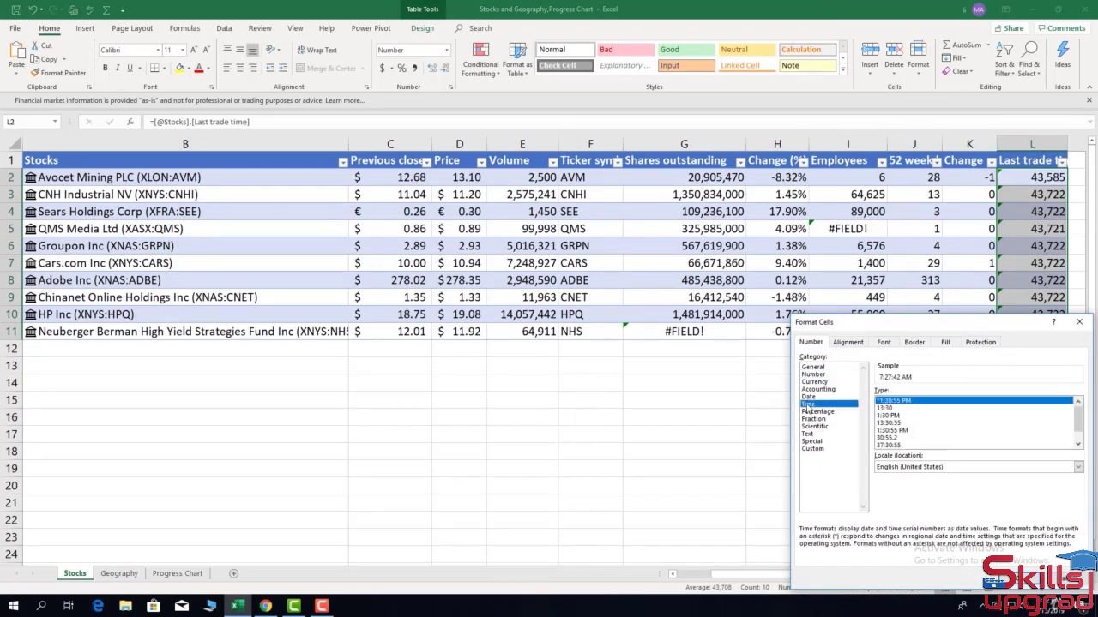
{"action": "left_click", "coordinate": [1029, 577]}
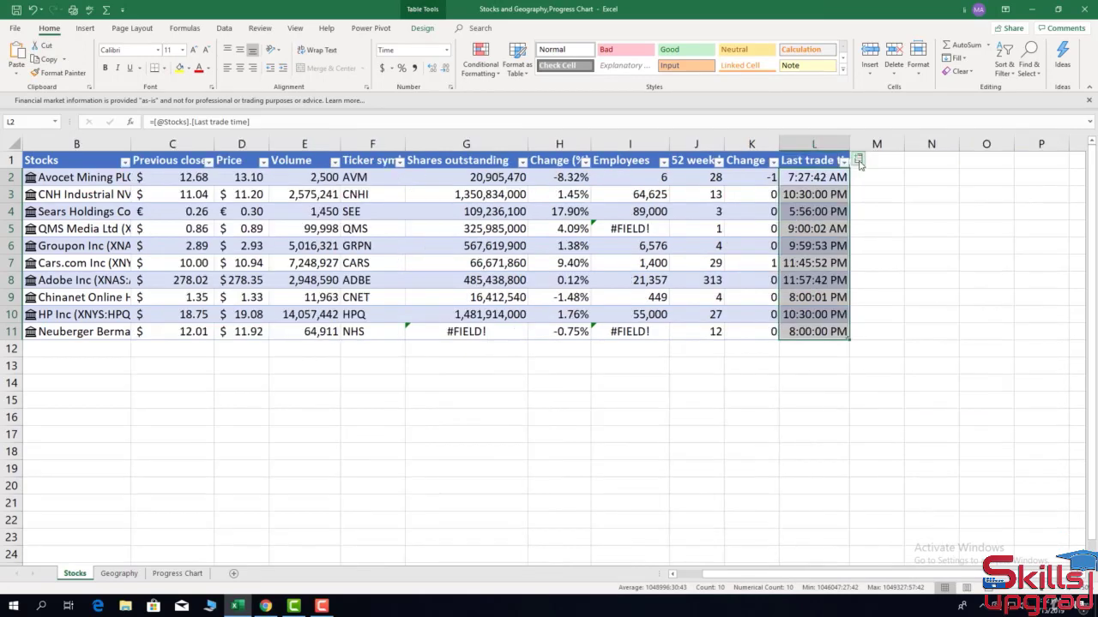
Extend the table with Expense ratio and Exchange columns from the Stocks data fields.
{"action": "left_click", "coordinate": [859, 160]}
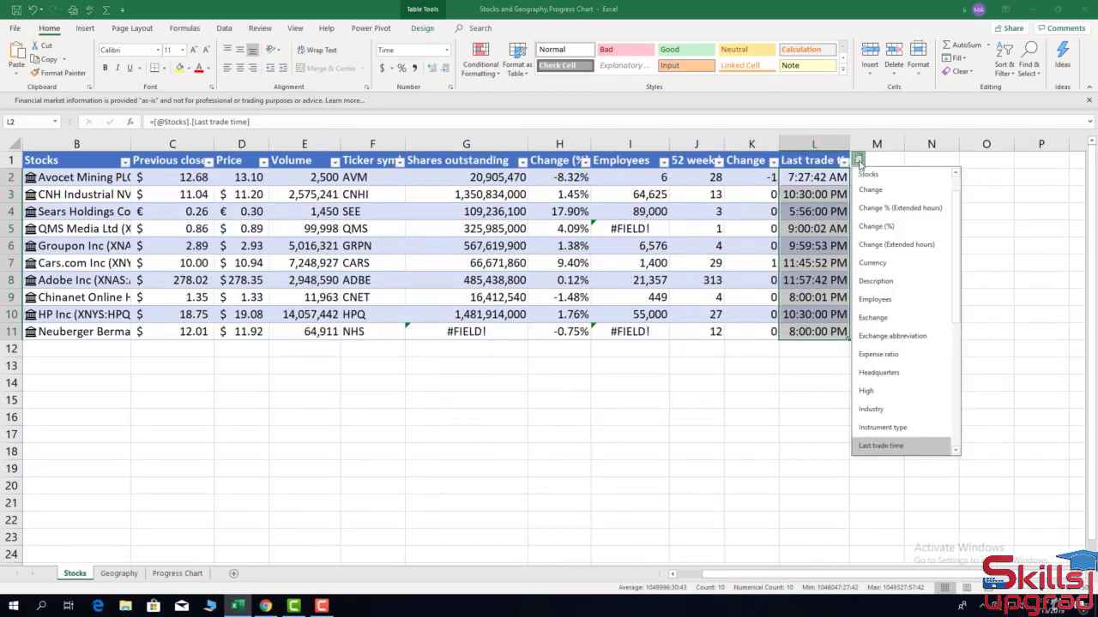
{"action": "left_click", "coordinate": [890, 359]}
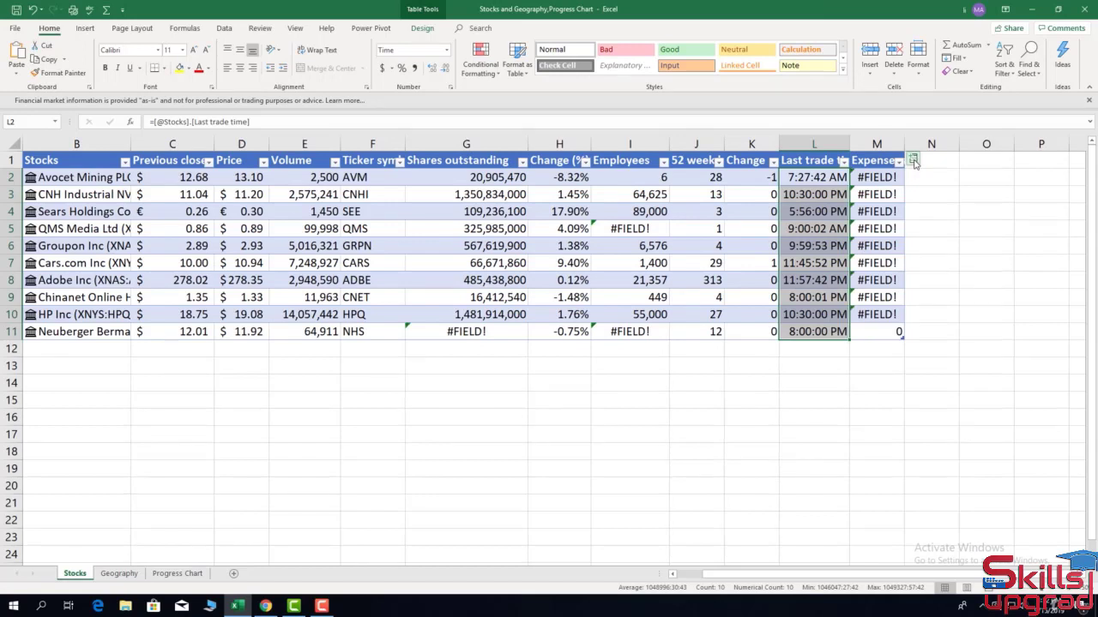
{"action": "left_click", "coordinate": [913, 162]}
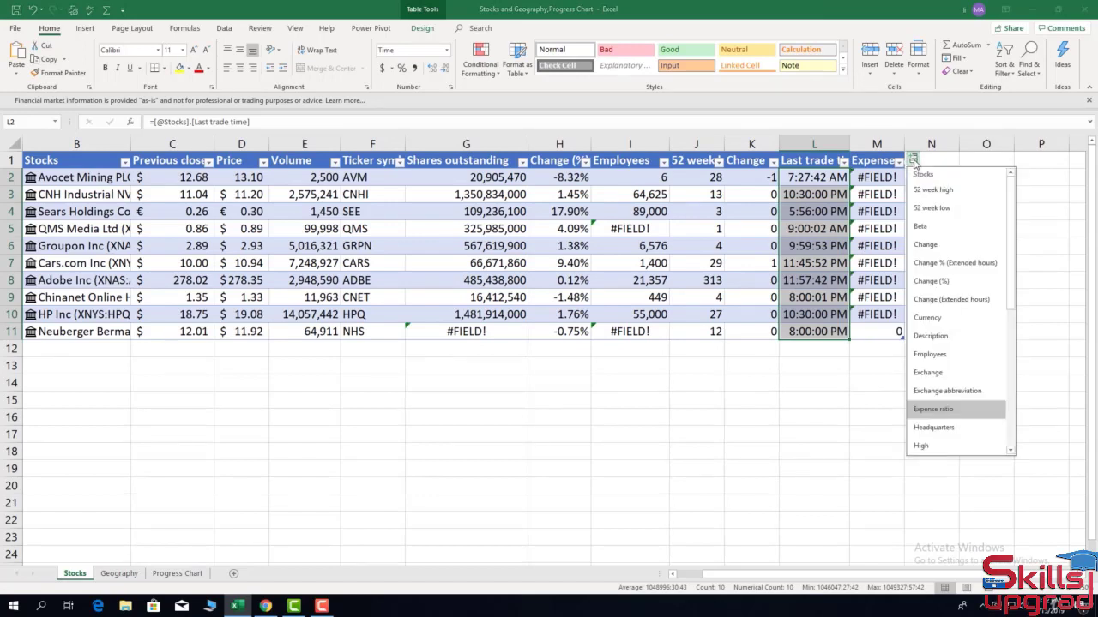
{"action": "left_click", "coordinate": [936, 377]}
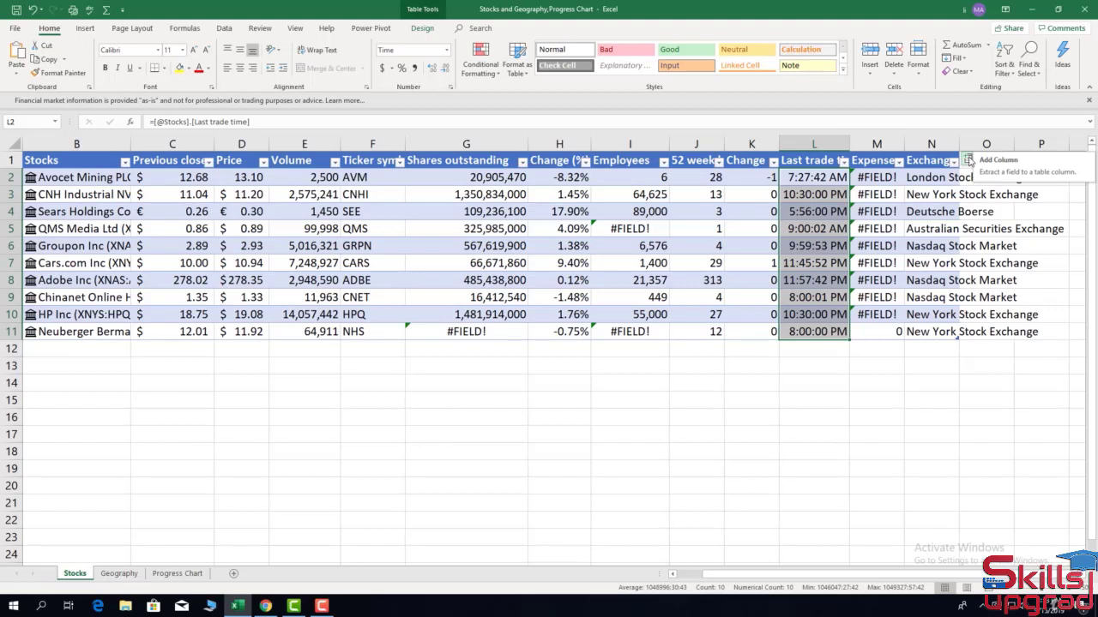
Add a High column to the table in column O from the Stocks data fields.
{"action": "left_click", "coordinate": [969, 161]}
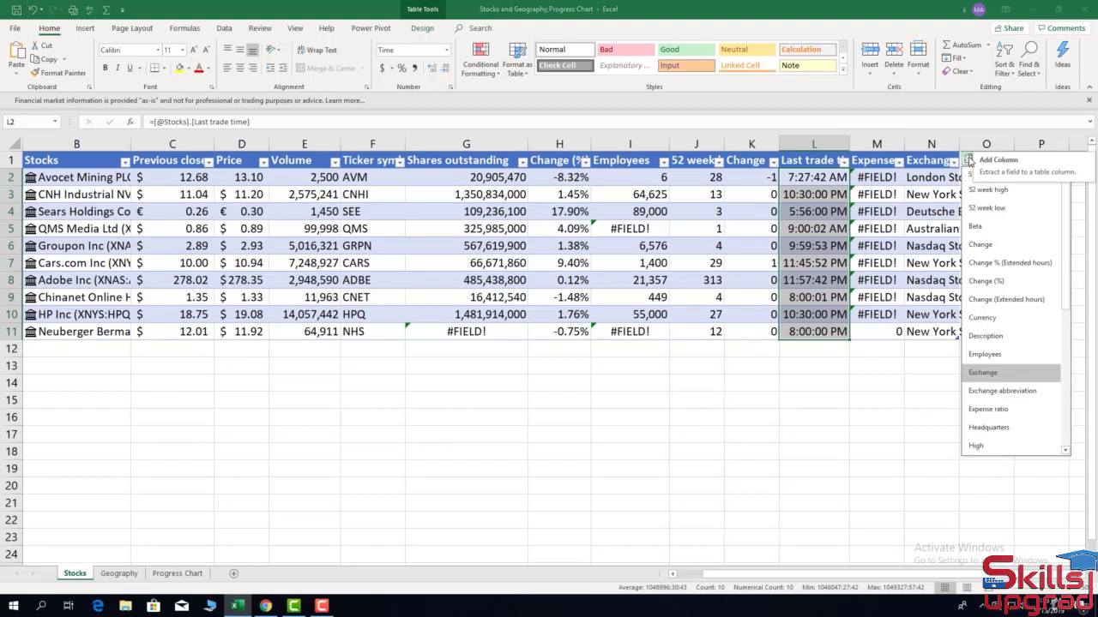
{"action": "scroll", "coordinate": [986, 438], "scroll_direction": "down", "scroll_amount": 1}
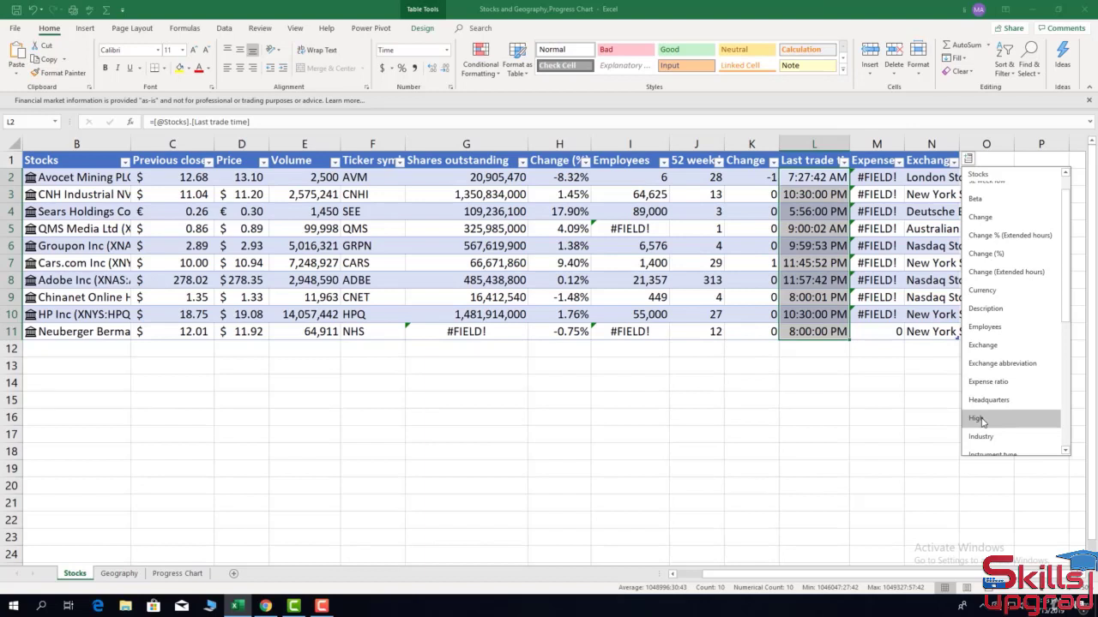
{"action": "left_click", "coordinate": [980, 419]}
{"action": "left_click_drag", "start_coordinate": [901, 574], "coordinate": [813, 592]}
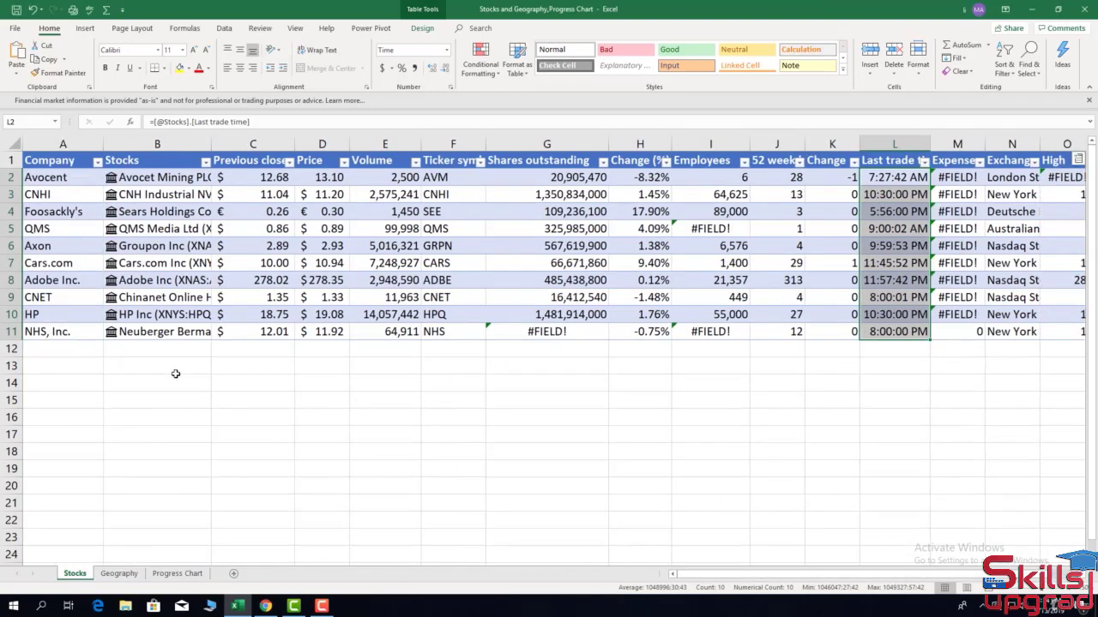